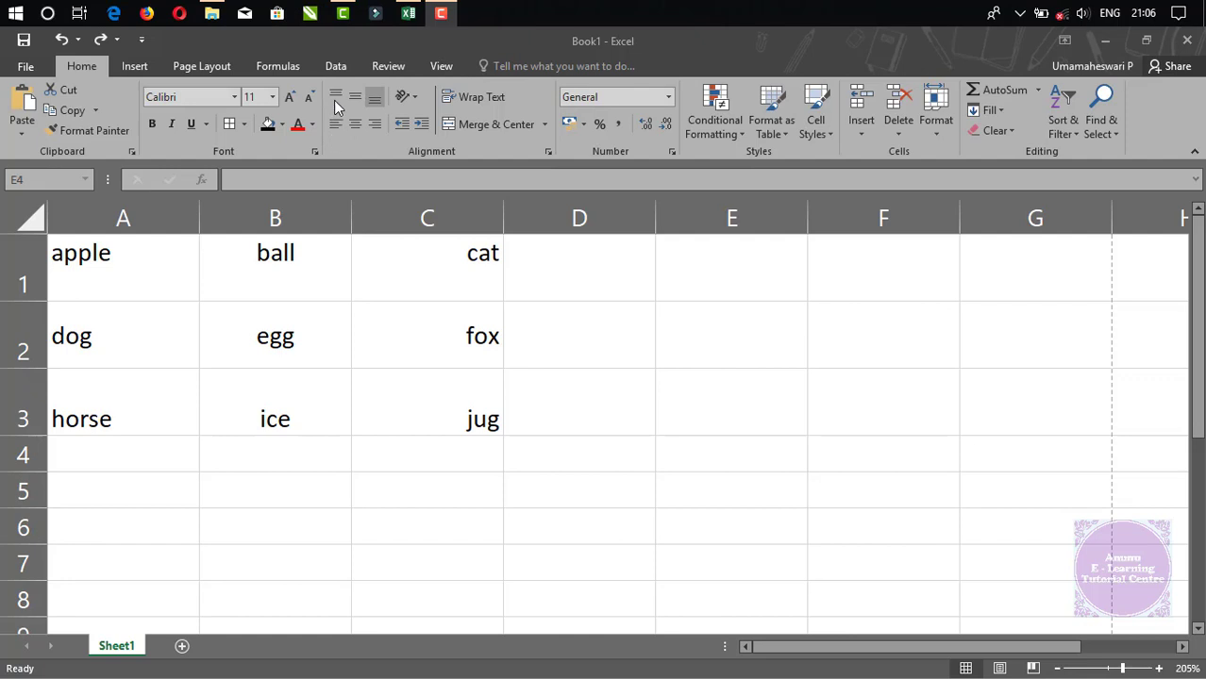
Focus the spreadsheet, select the word grid, then clear the selection.
{"action": "left_click", "coordinate": [369, 166]}
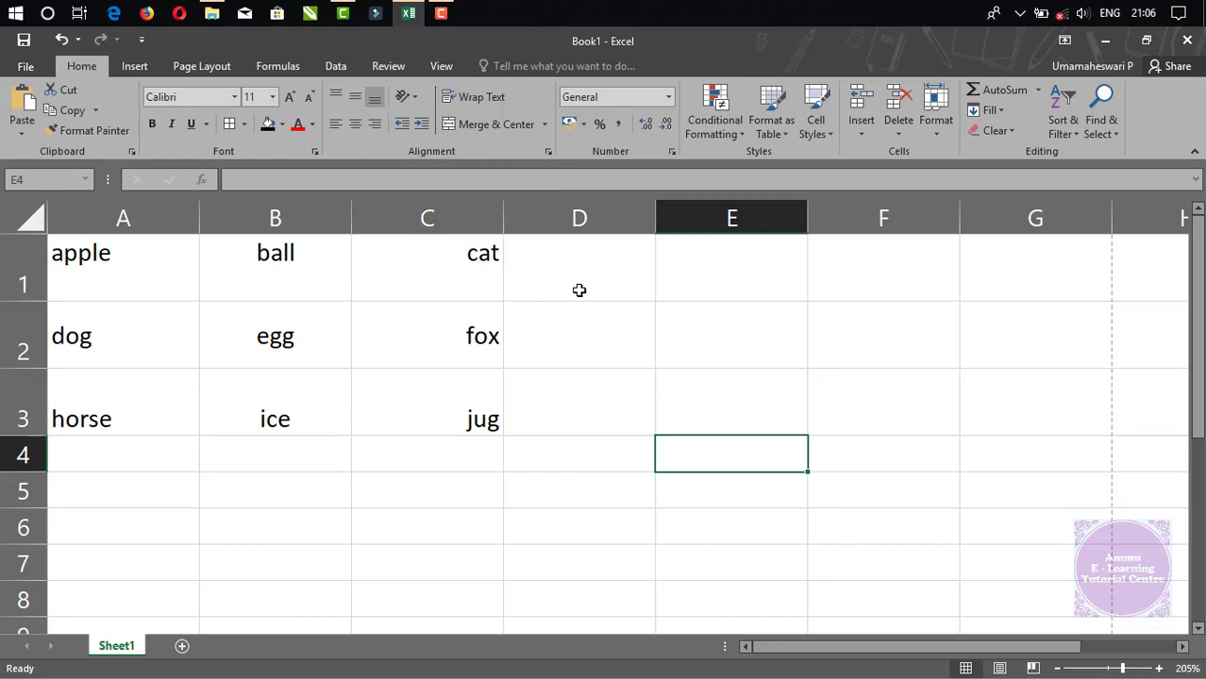
{"action": "left_click_drag", "start_coordinate": [115, 256], "coordinate": [449, 399]}
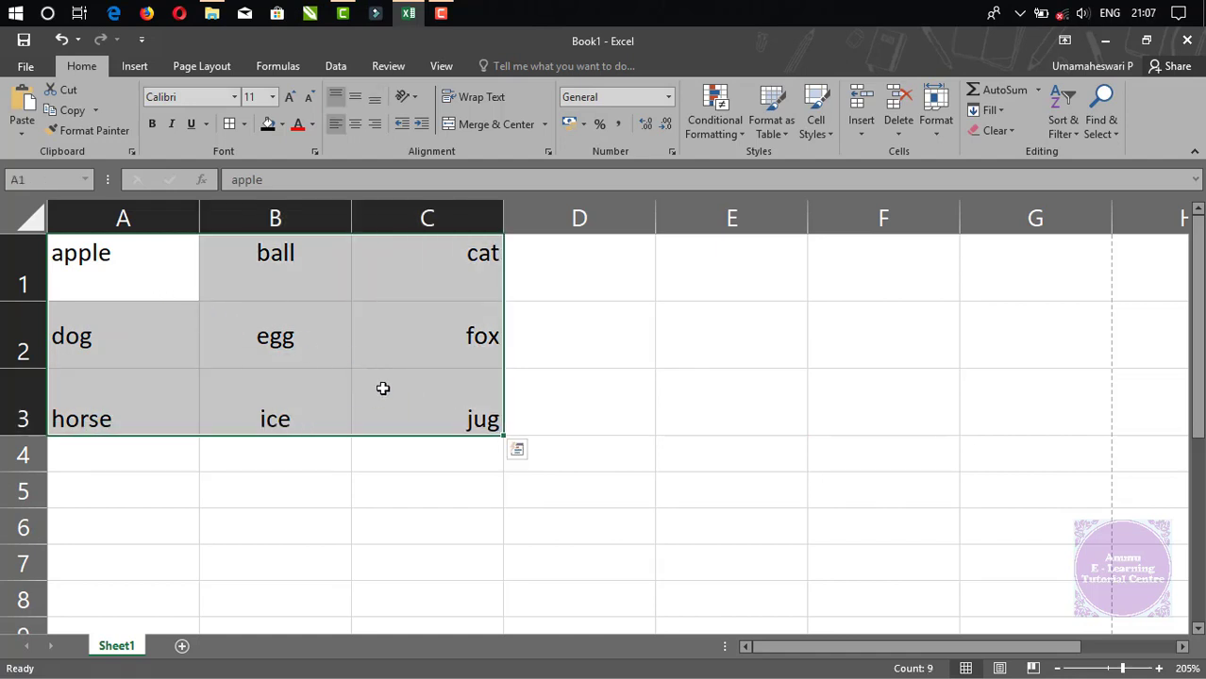
{"action": "left_click", "coordinate": [525, 346]}
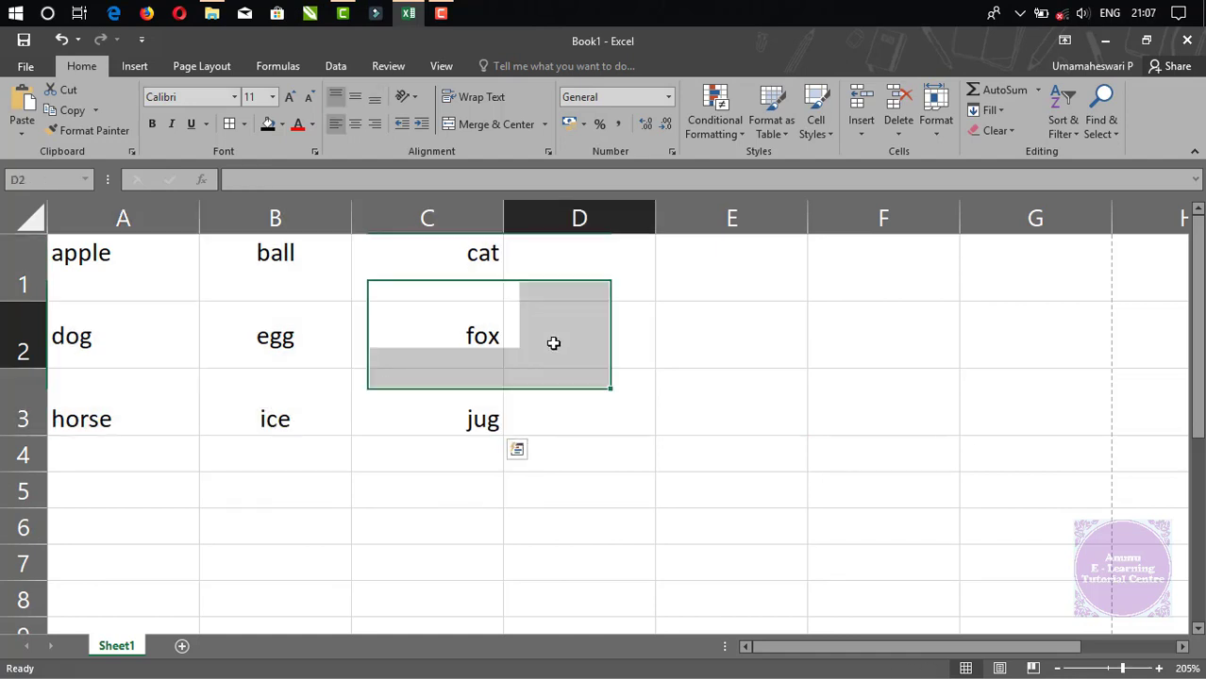
Step through the nine word cells, from apple in A1 to horse in A3.
{"action": "left_click", "coordinate": [69, 258]}
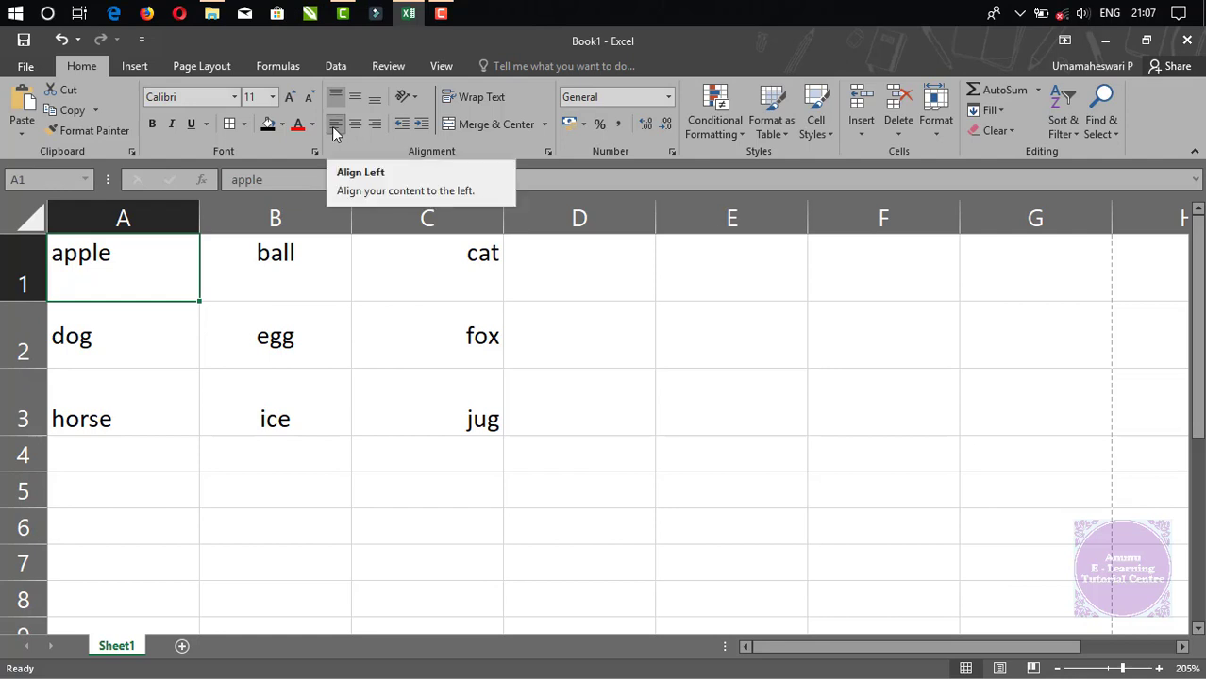
{"action": "left_click", "coordinate": [269, 260]}
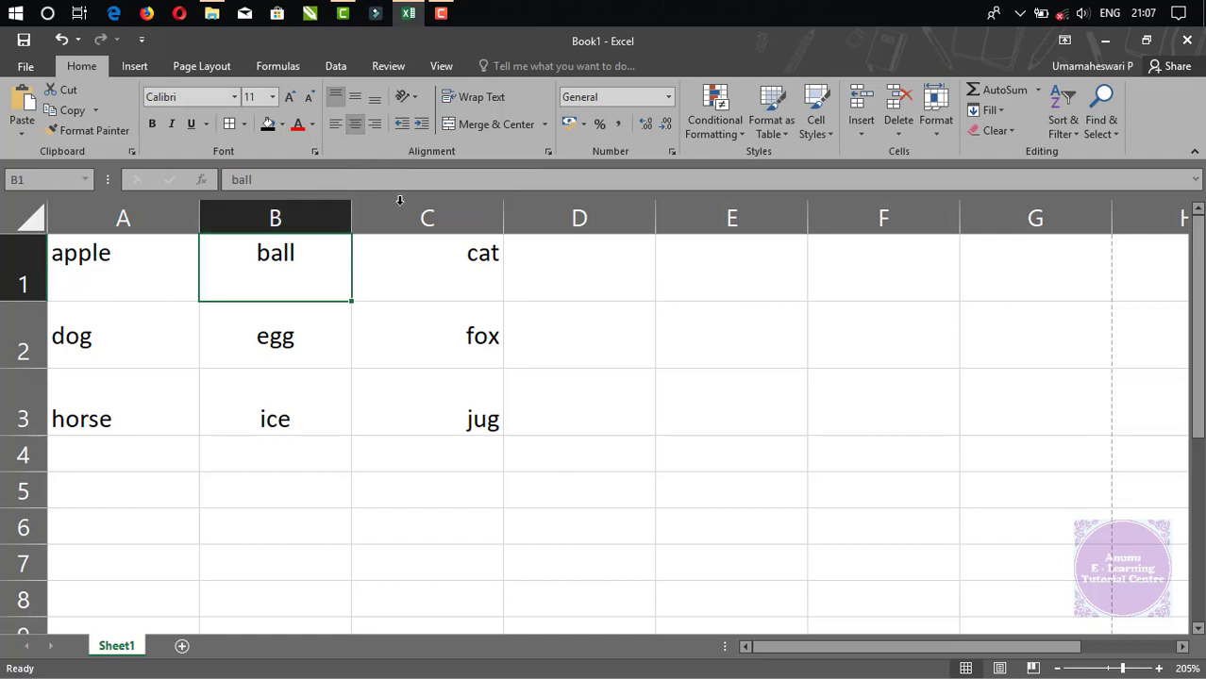
{"action": "left_click", "coordinate": [471, 270]}
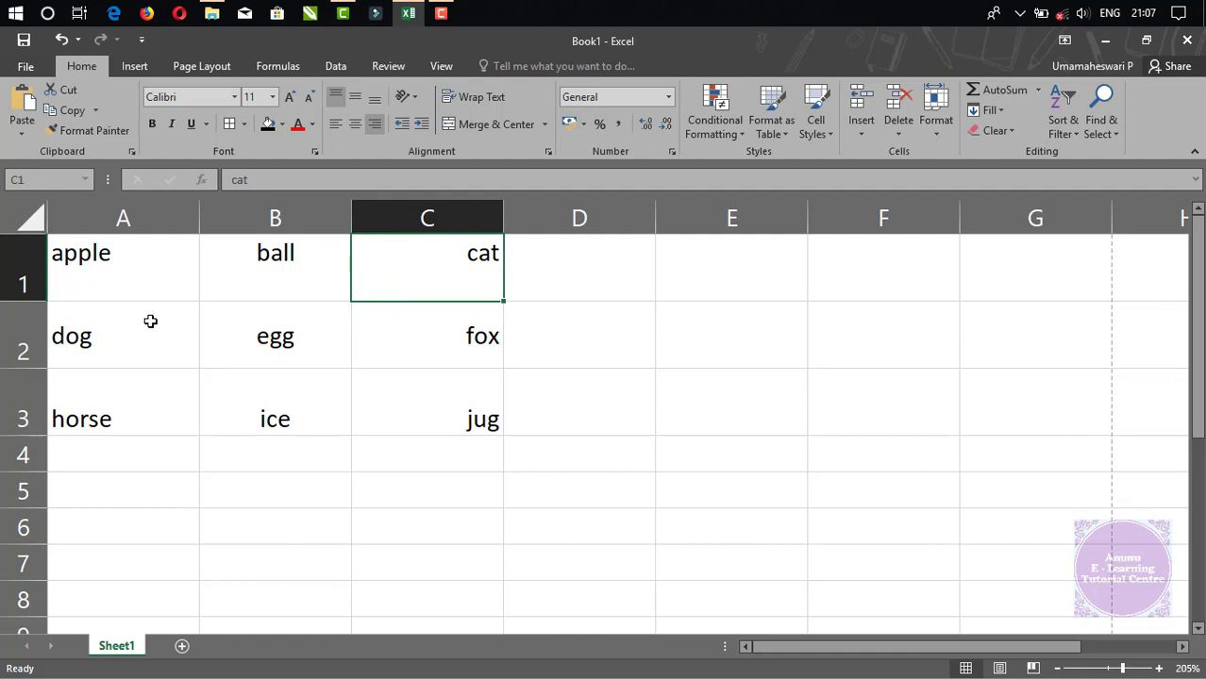
{"action": "left_click", "coordinate": [87, 337]}
{"action": "left_click", "coordinate": [291, 321]}
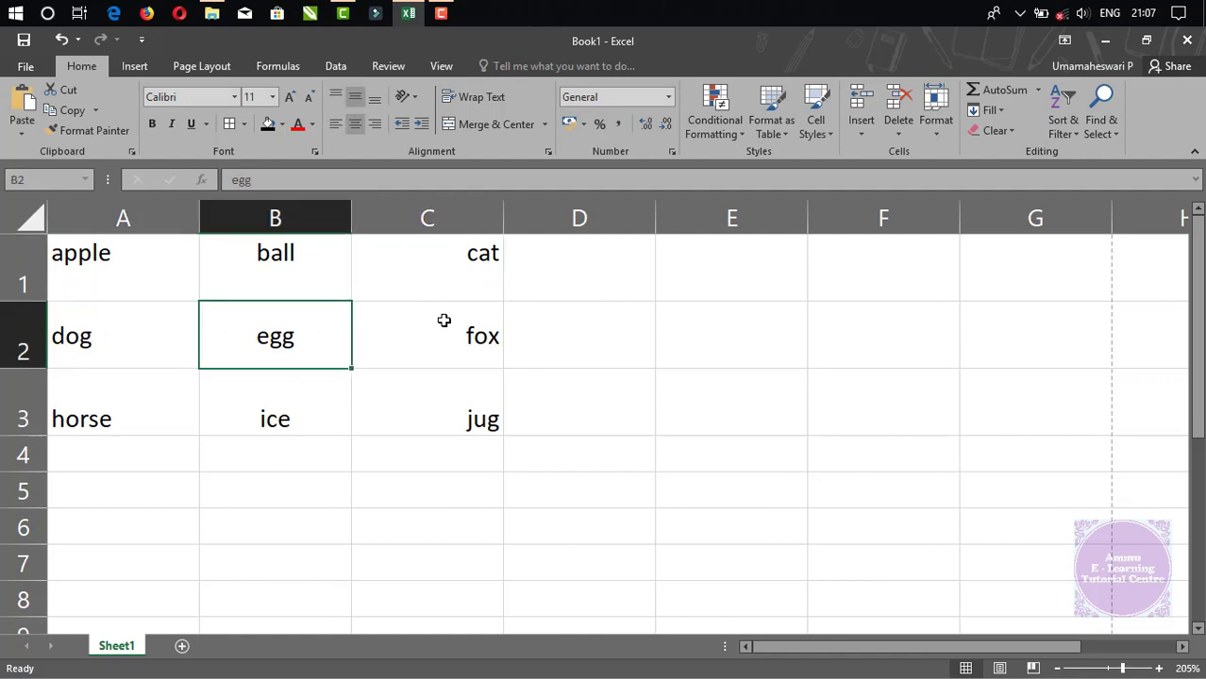
{"action": "left_click", "coordinate": [440, 324]}
{"action": "left_click", "coordinate": [431, 402]}
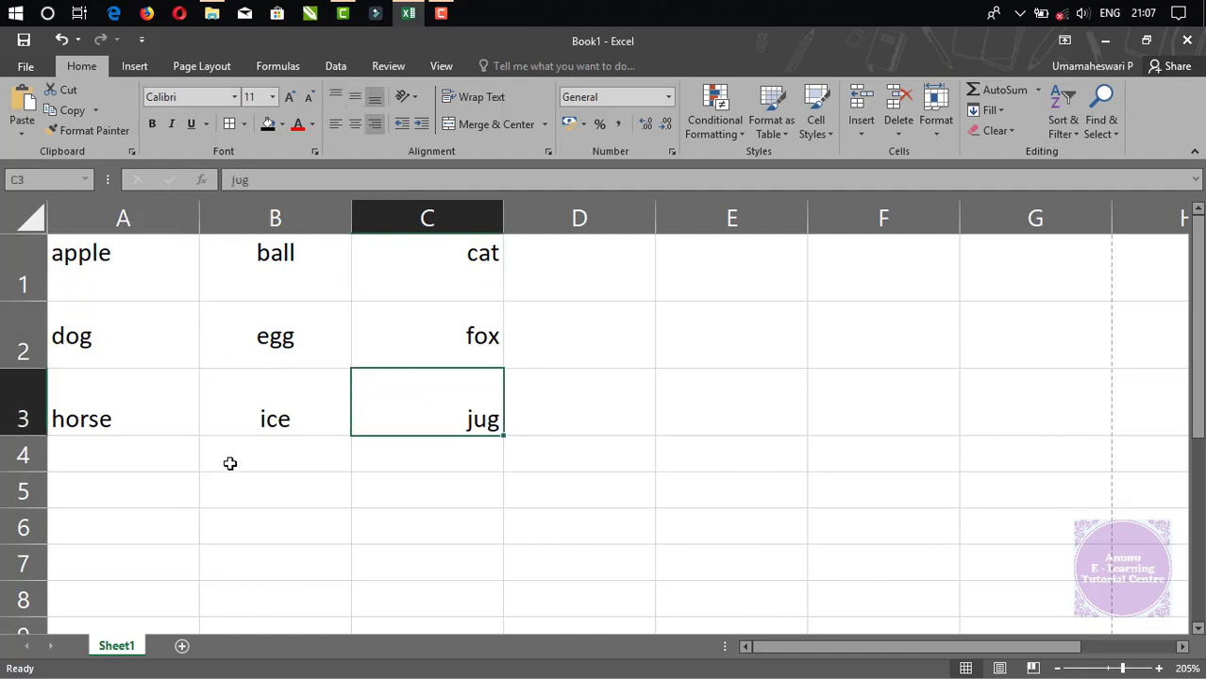
{"action": "left_click", "coordinate": [260, 427]}
{"action": "left_click", "coordinate": [121, 416]}
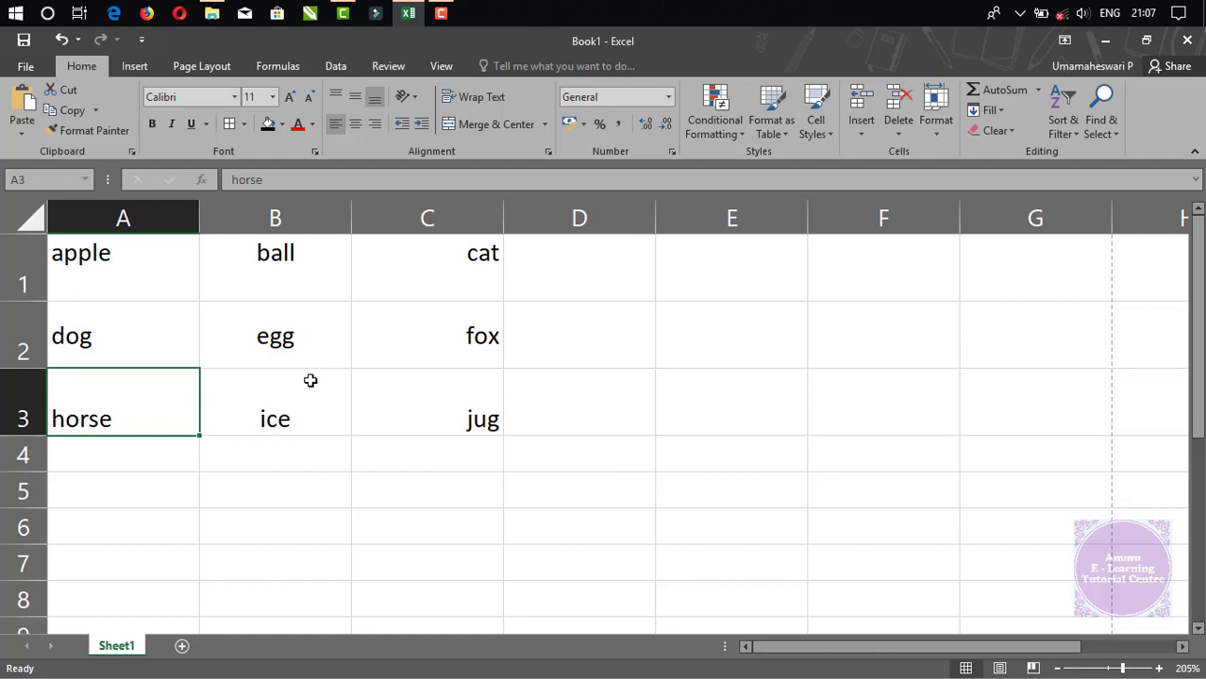
Select the whole filled word grid from A1 with Ctrl+A, then deselect it.
{"action": "left_click", "coordinate": [106, 264]}
{"action": "key", "text": "ctrl+a"}
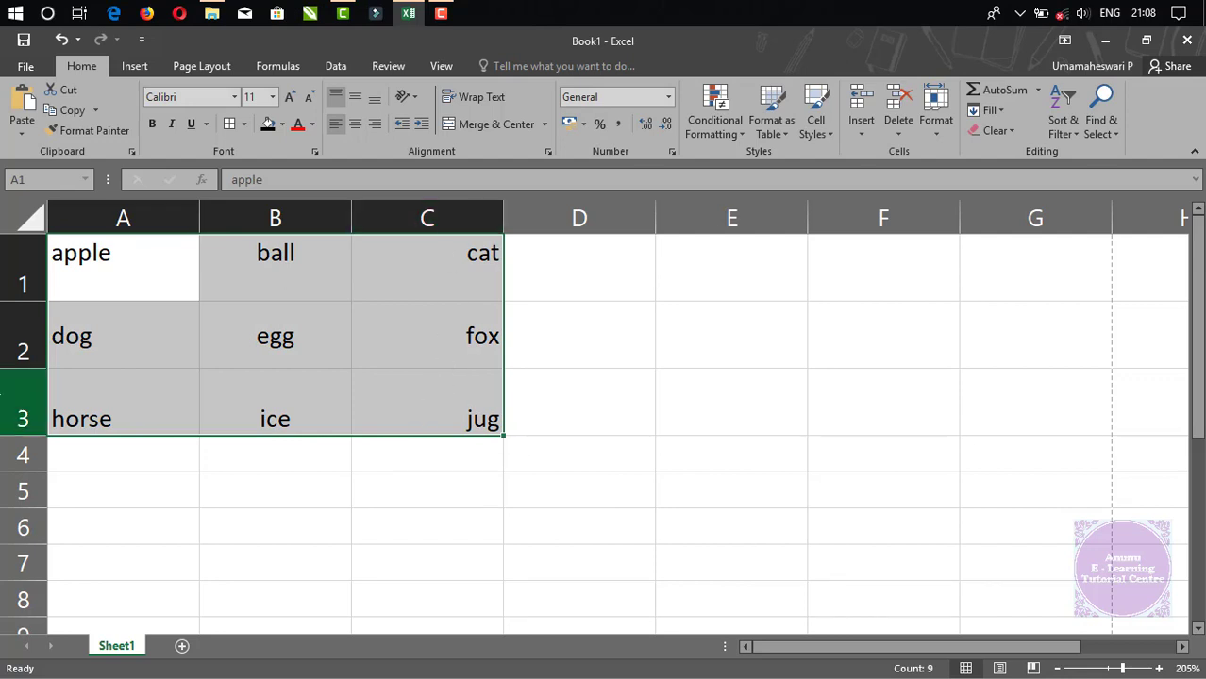
{"action": "left_click", "coordinate": [617, 315]}
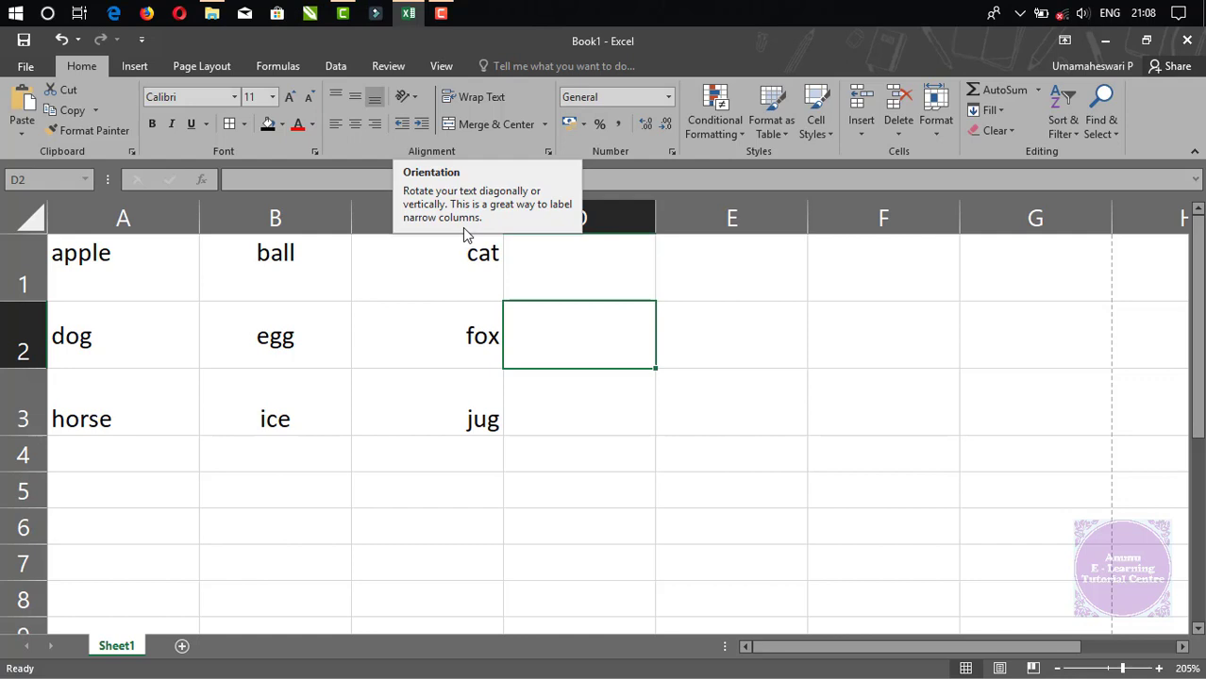
Narrow column E to a sliver and enter 'Total No of City' in E2.
{"action": "left_click", "coordinate": [758, 337]}
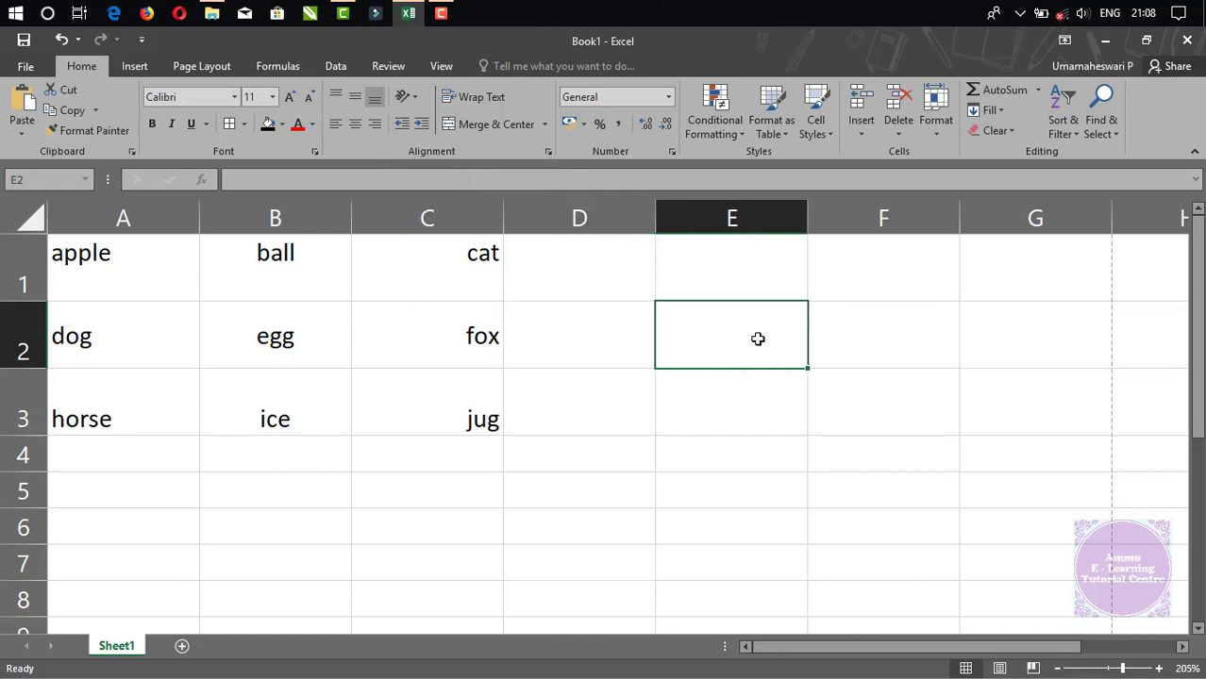
{"action": "left_click_drag", "start_coordinate": [812, 215], "coordinate": [685, 230]}
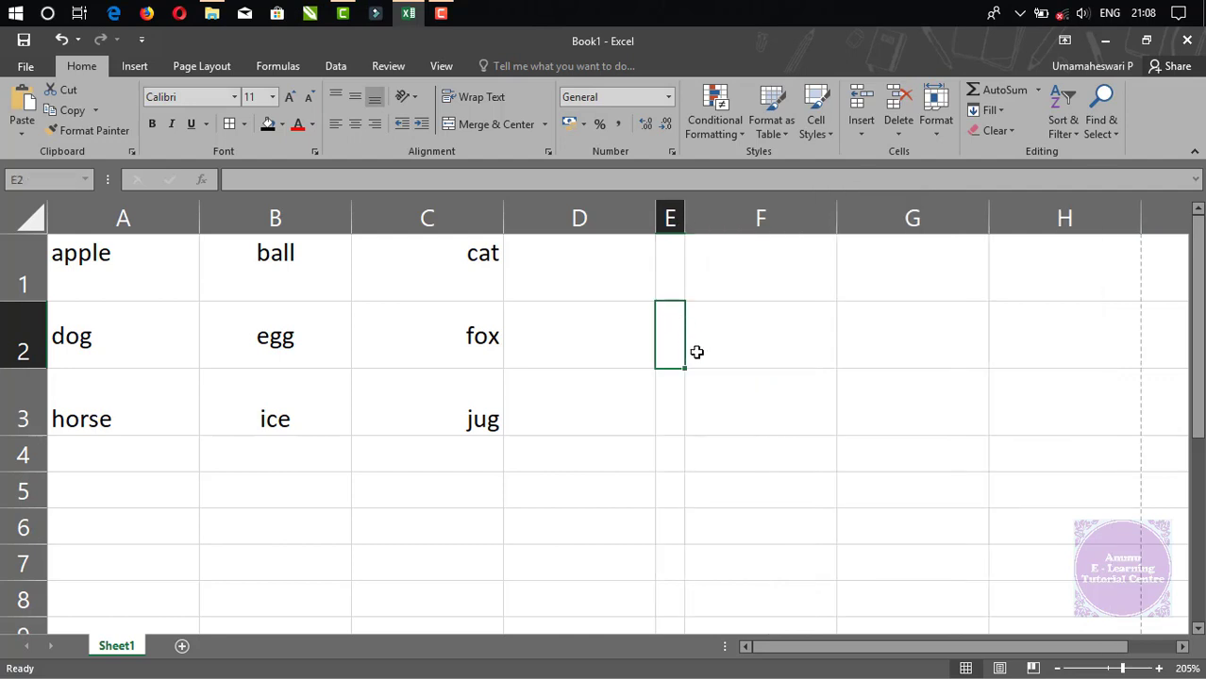
{"action": "type", "text": "Tot"}
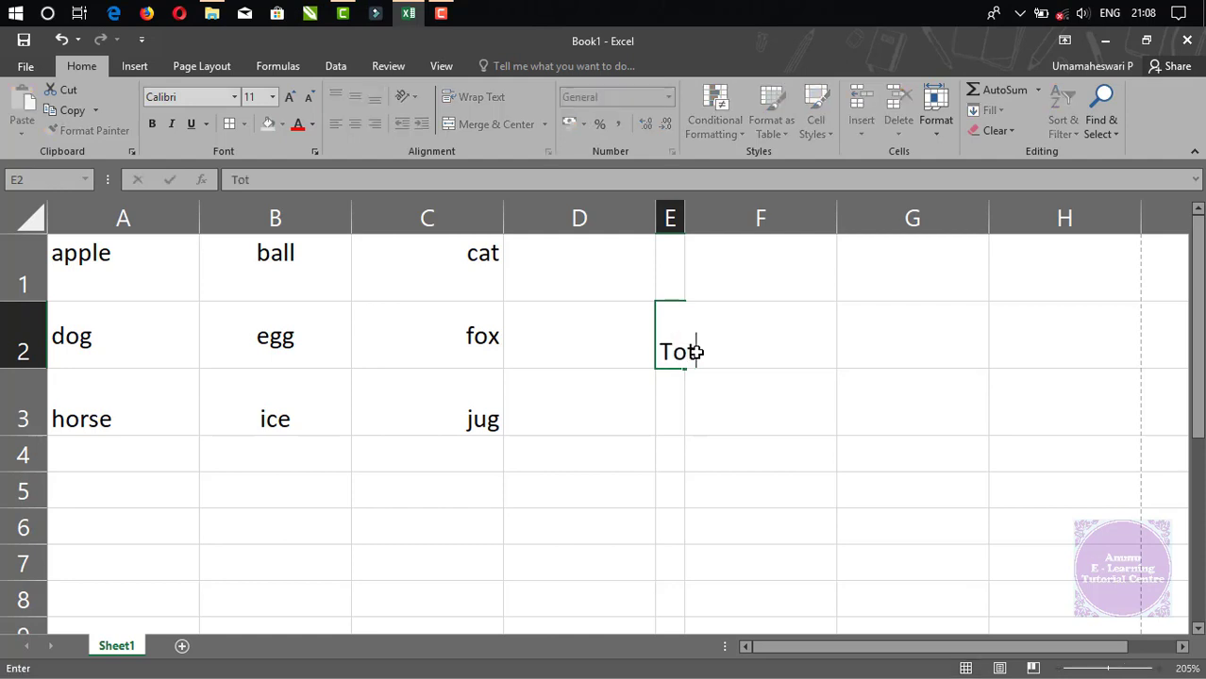
{"action": "type", "text": "al No of "}
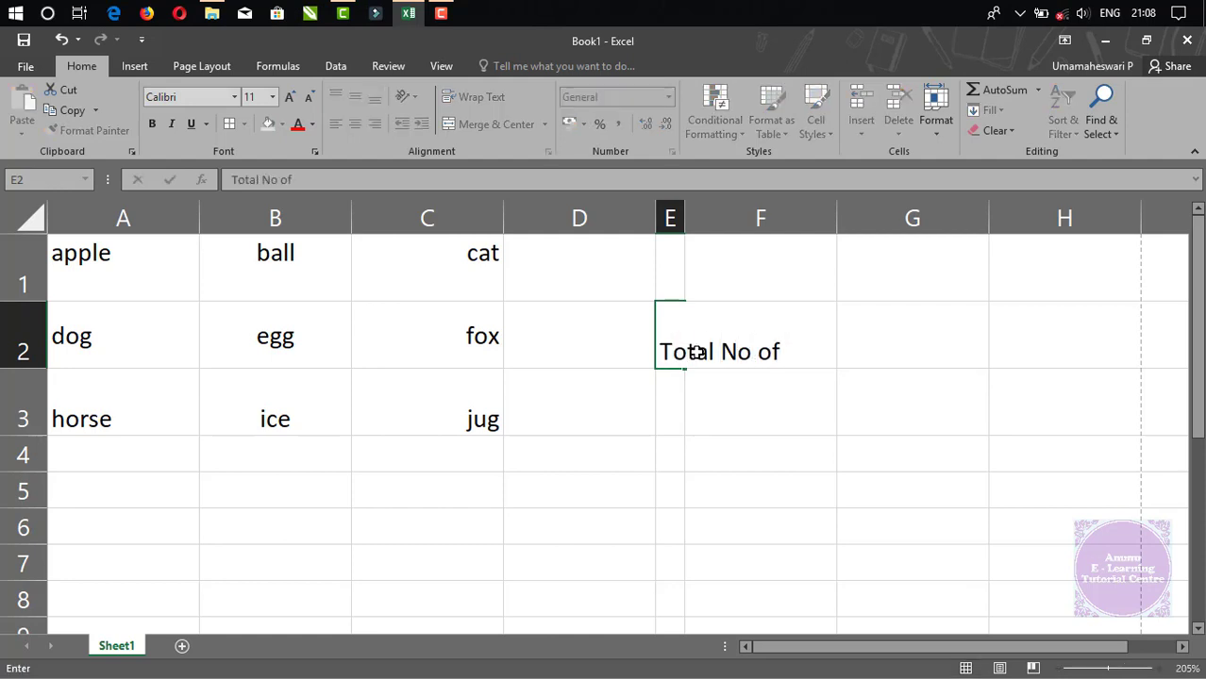
{"action": "type", "text": "City"}
{"action": "key", "text": "ctrl+Return"}
{"action": "key", "text": "Return"}
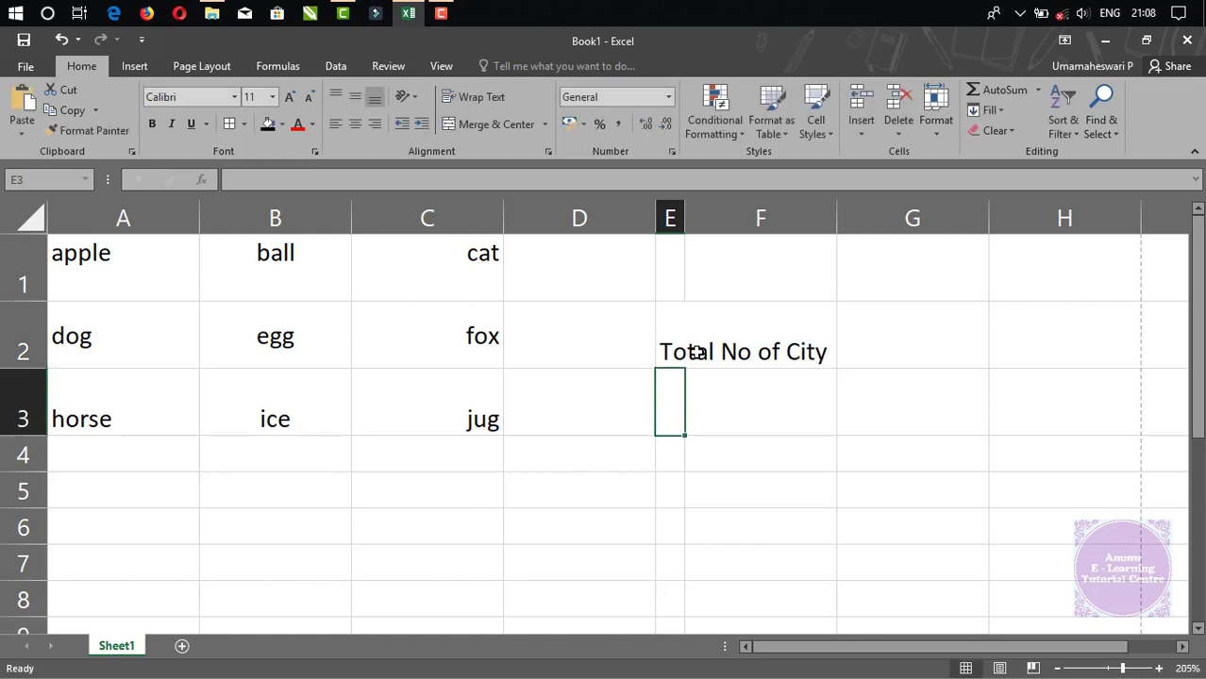
{"action": "key", "text": "Up"}
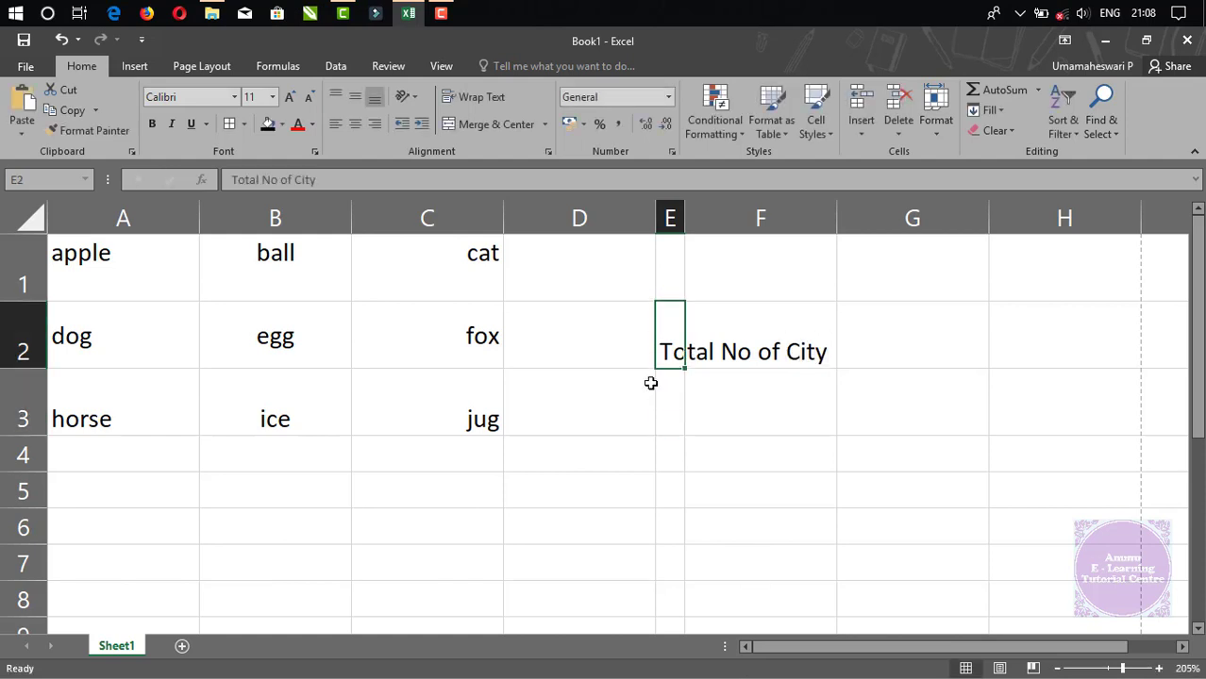
Enter 'grand' in F2, then reselect E2.
{"action": "left_click", "coordinate": [747, 343]}
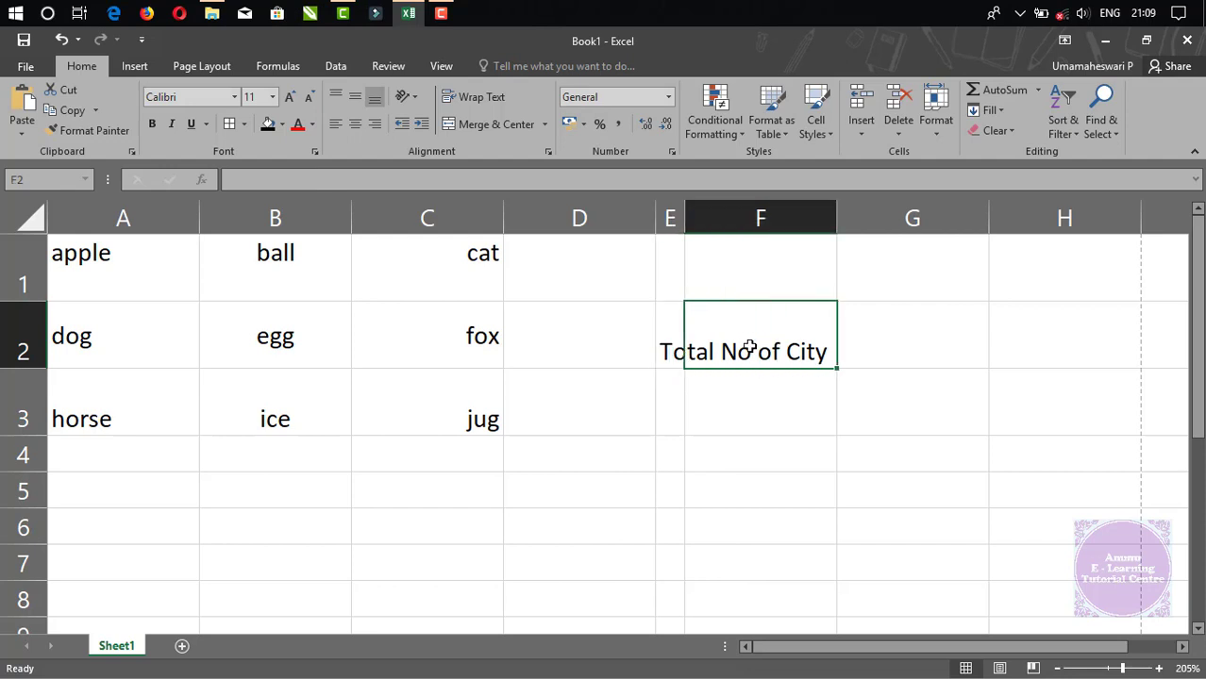
{"action": "double_click", "coordinate": [747, 346]}
{"action": "type", "text": "grand"}
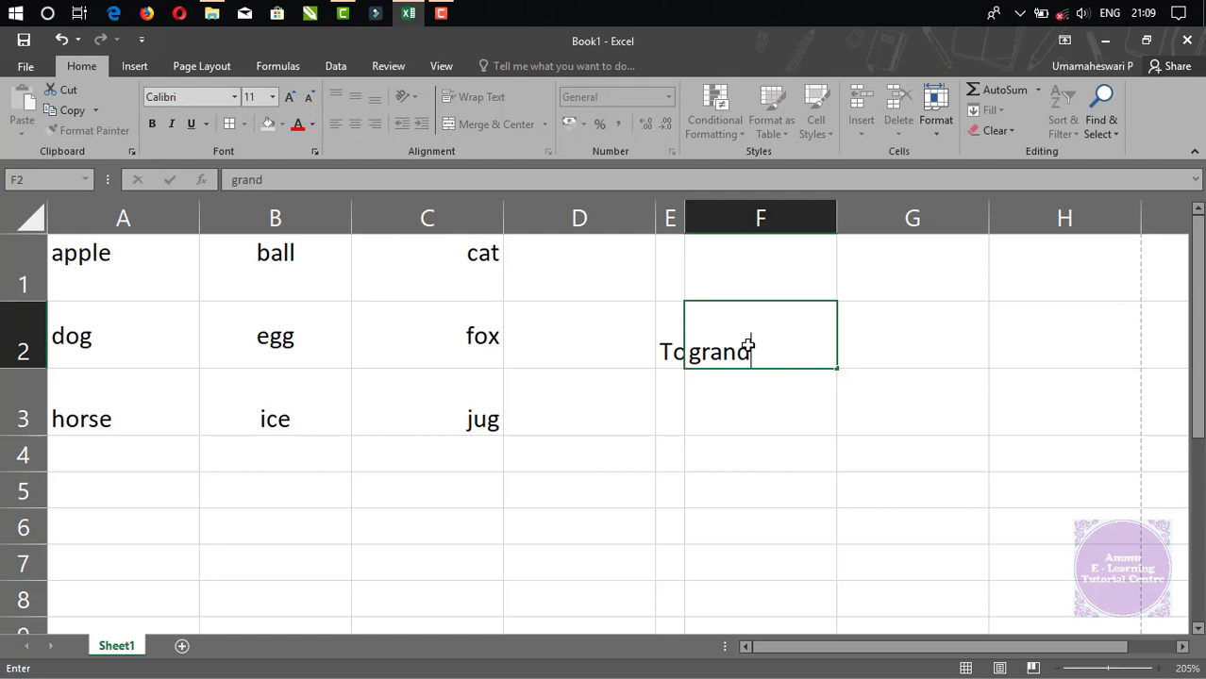
{"action": "key", "text": "Return"}
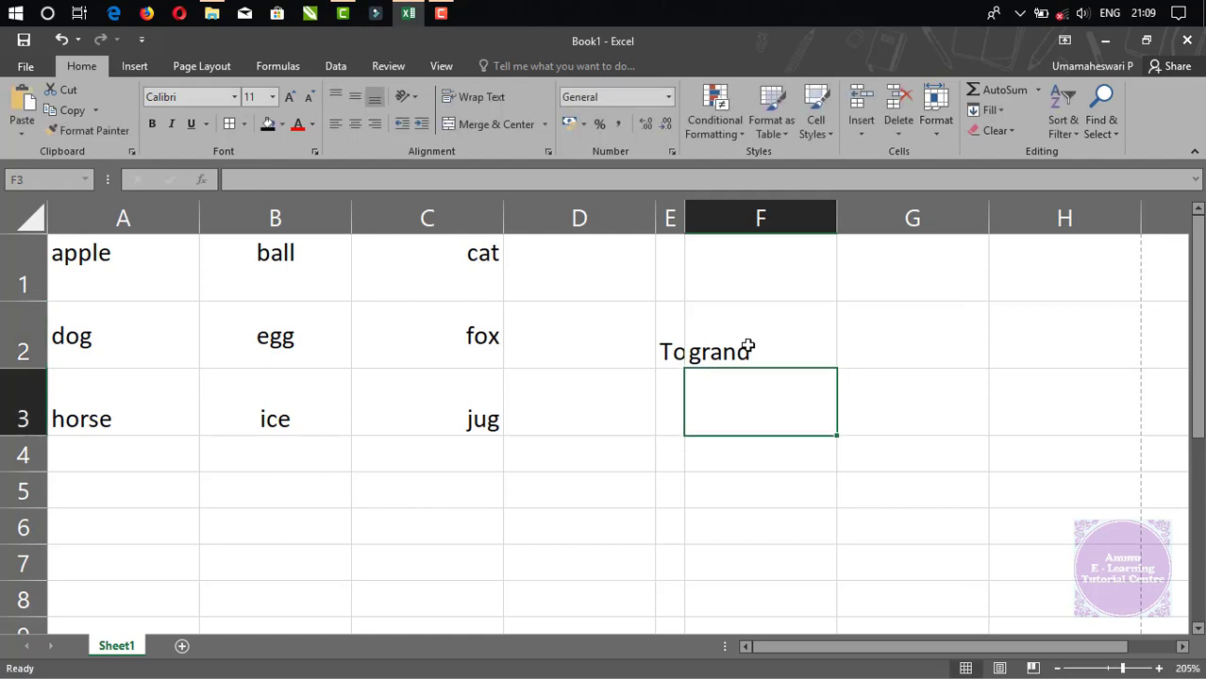
{"action": "left_click", "coordinate": [675, 334]}
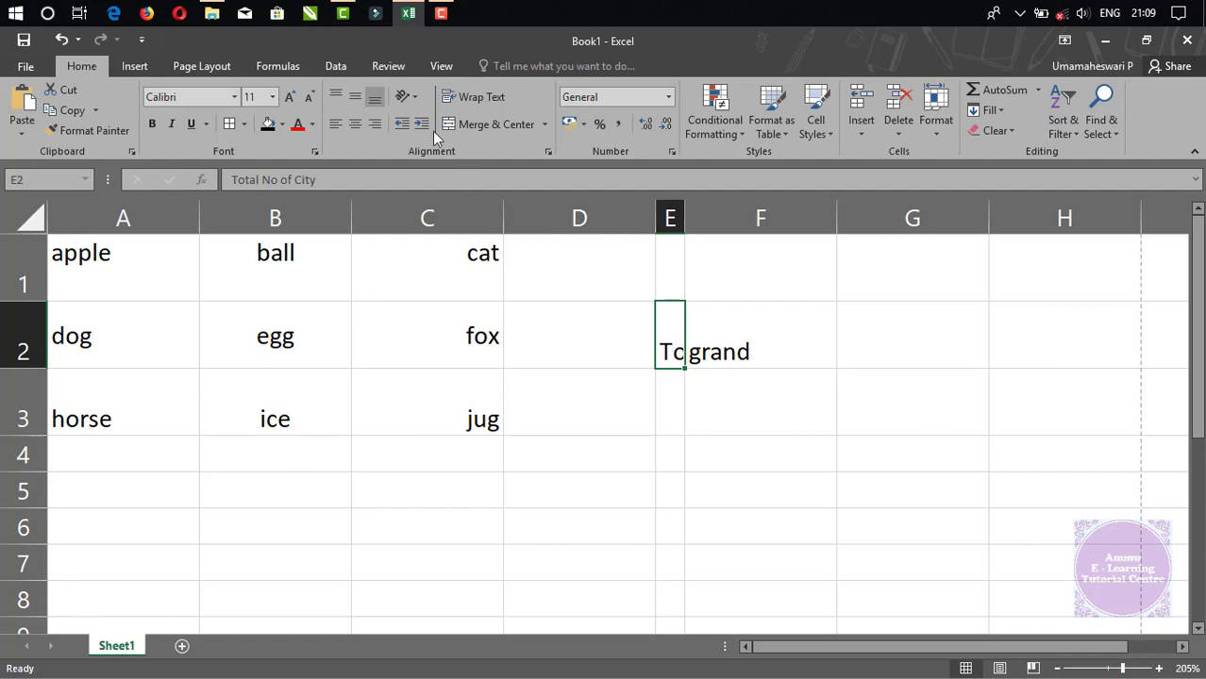
Open and dismiss the Orientation choices without changes, then select G4.
{"action": "left_click", "coordinate": [414, 98]}
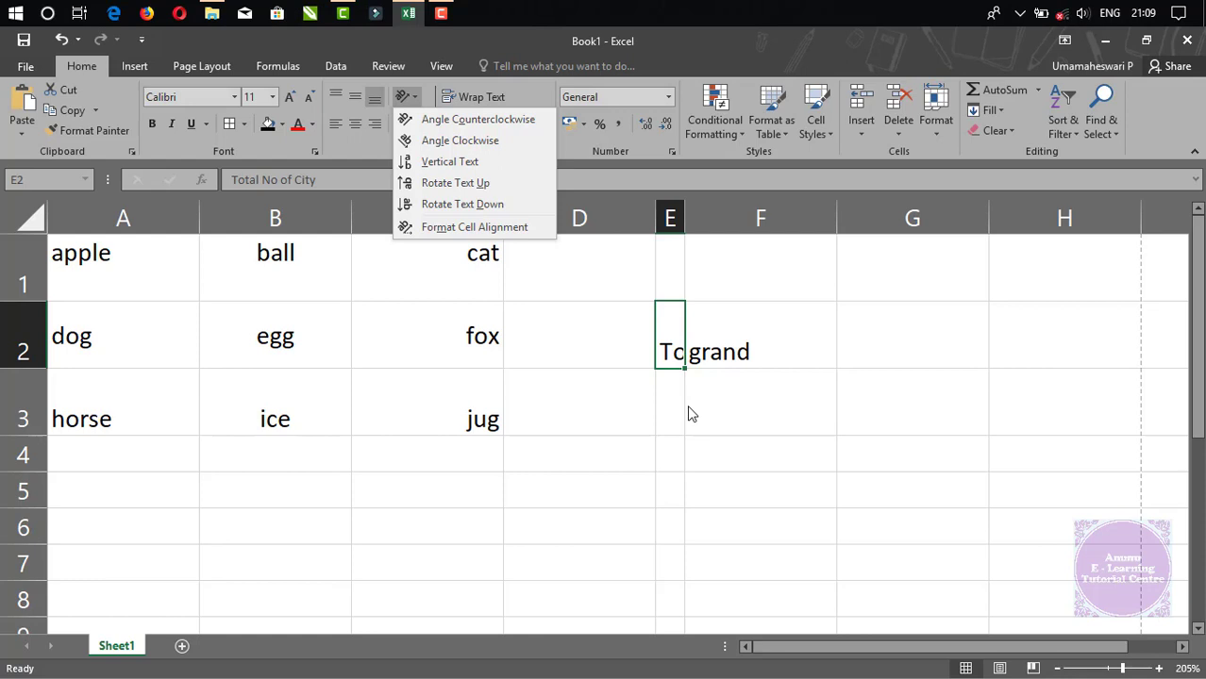
{"action": "left_click", "coordinate": [733, 419]}
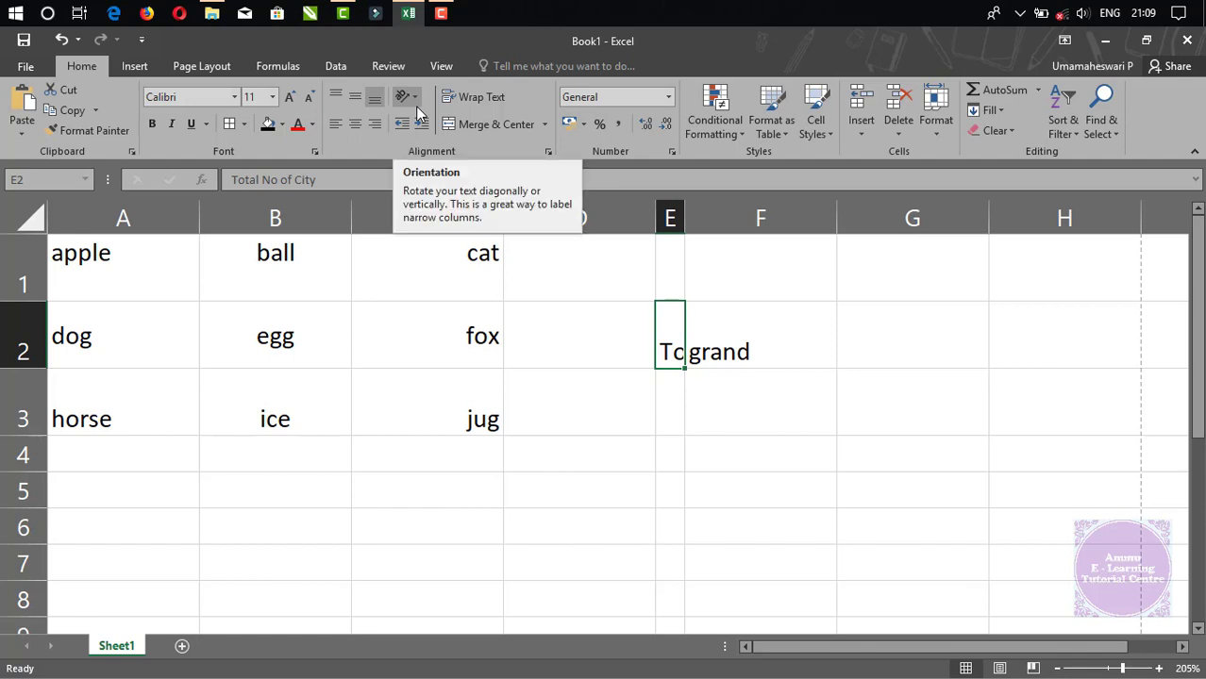
{"action": "left_click", "coordinate": [893, 457]}
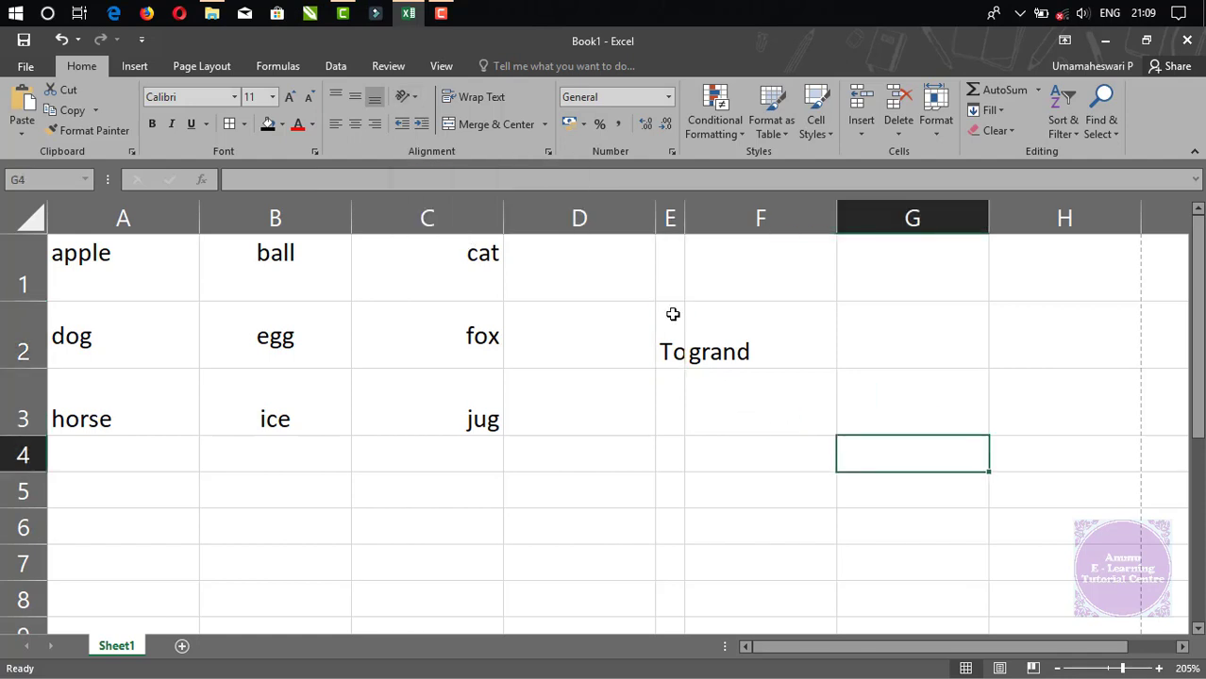
Angle apple in A1 counterclockwise and ball in B1 clockwise.
{"action": "left_click", "coordinate": [130, 268]}
{"action": "left_click", "coordinate": [410, 98]}
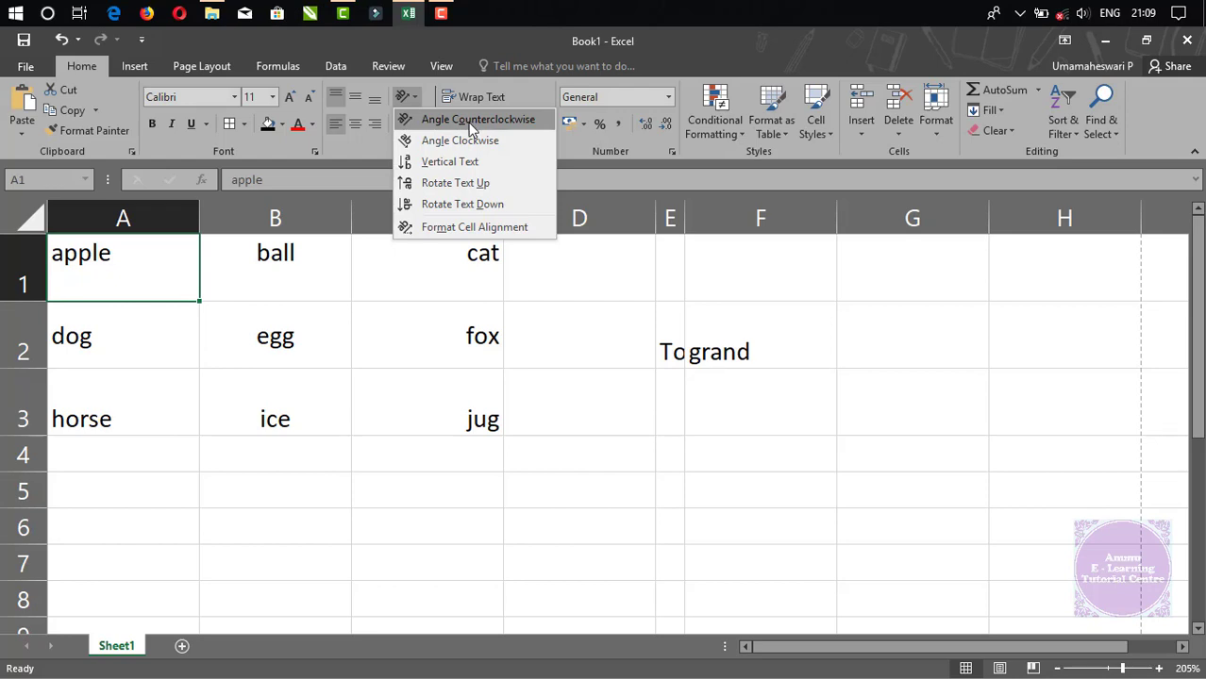
{"action": "left_click", "coordinate": [470, 121]}
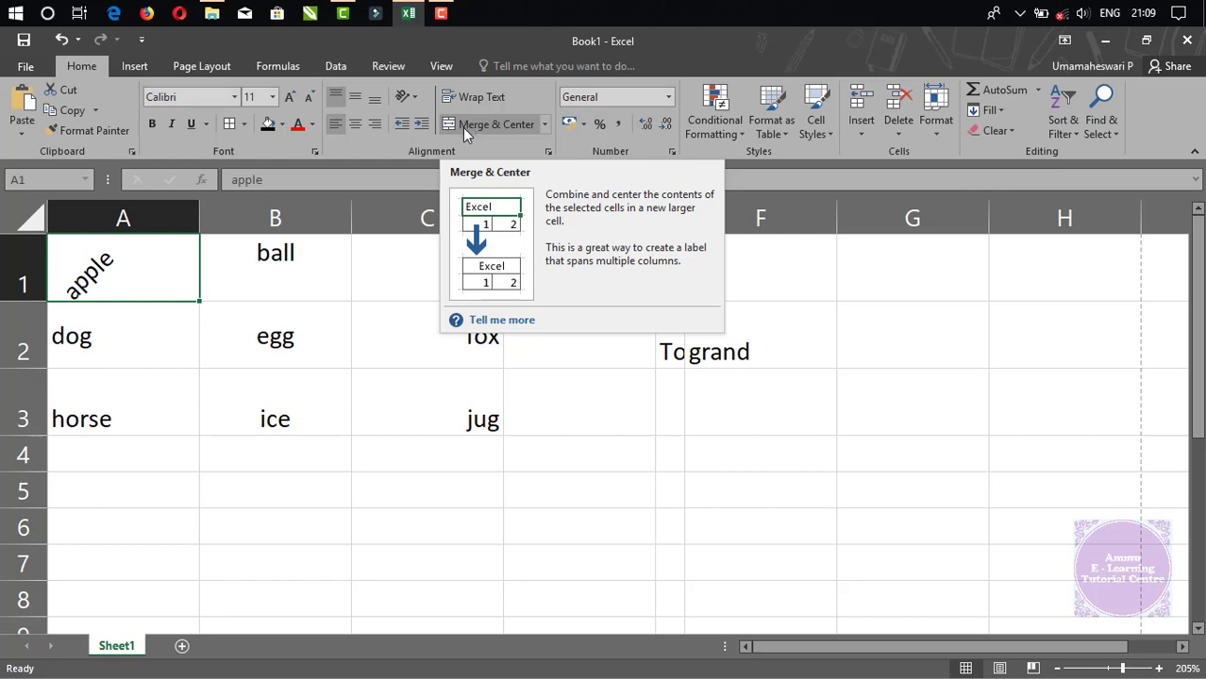
{"action": "left_click", "coordinate": [416, 98]}
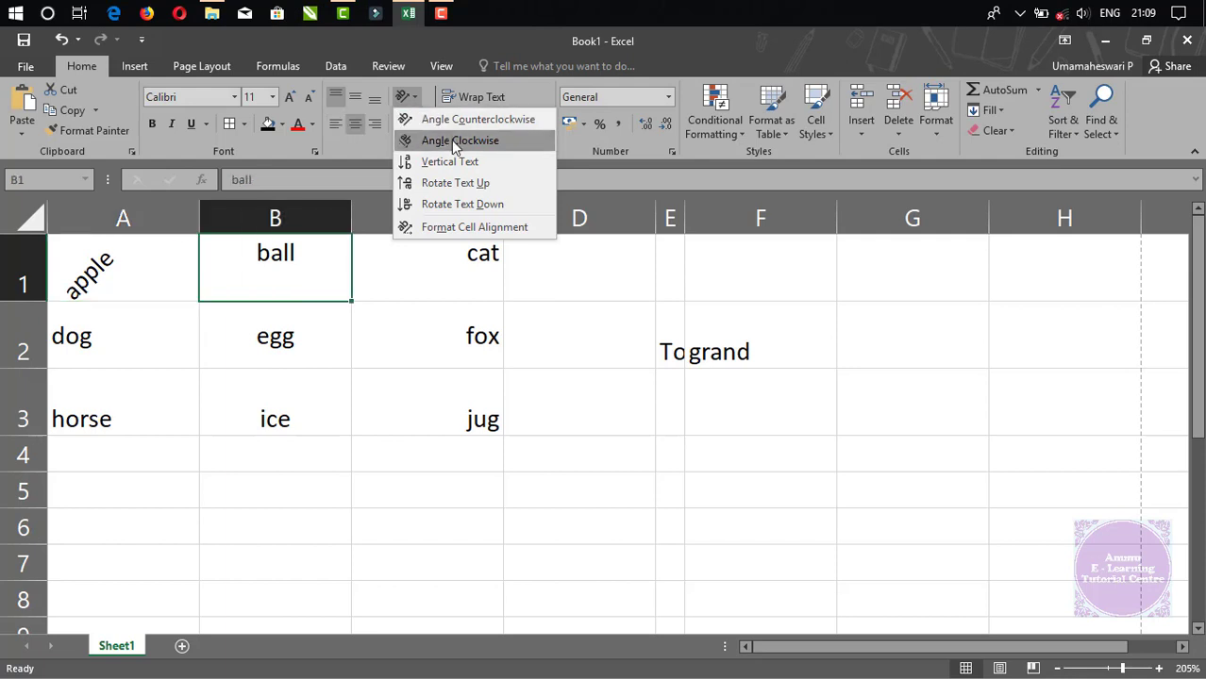
{"action": "left_click", "coordinate": [455, 142]}
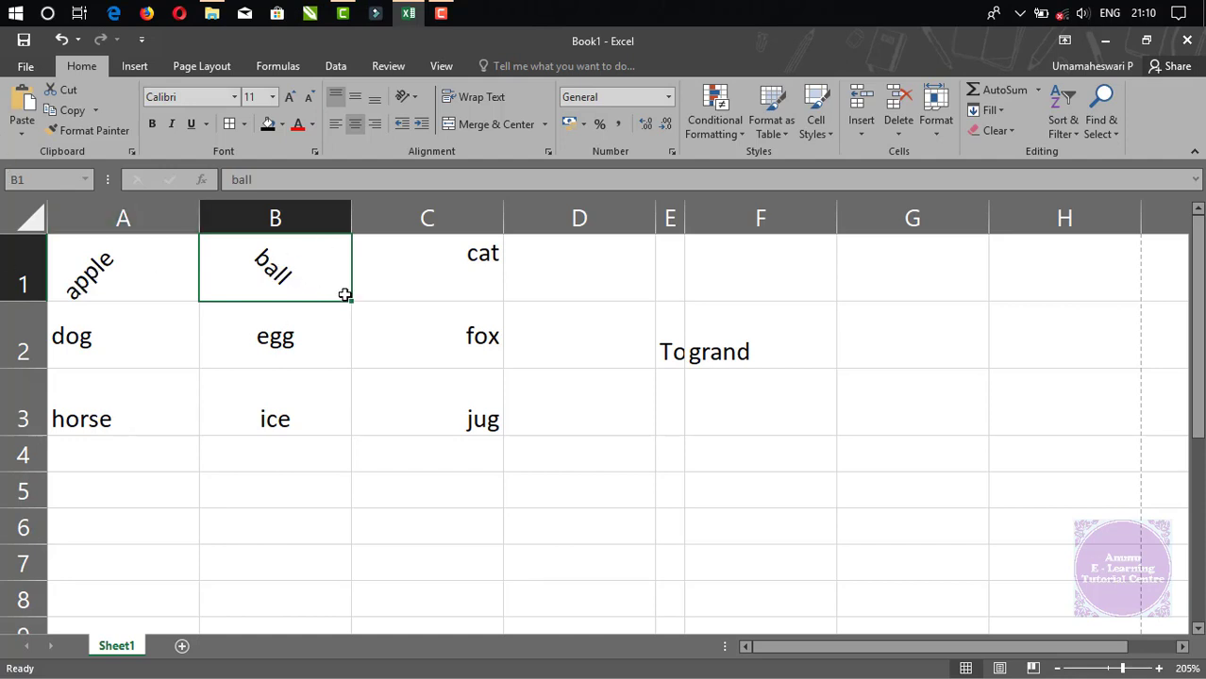
Stack cat vertically in C1 and make row 1 tall enough to show it.
{"action": "left_click", "coordinate": [423, 254]}
{"action": "left_click", "coordinate": [411, 96]}
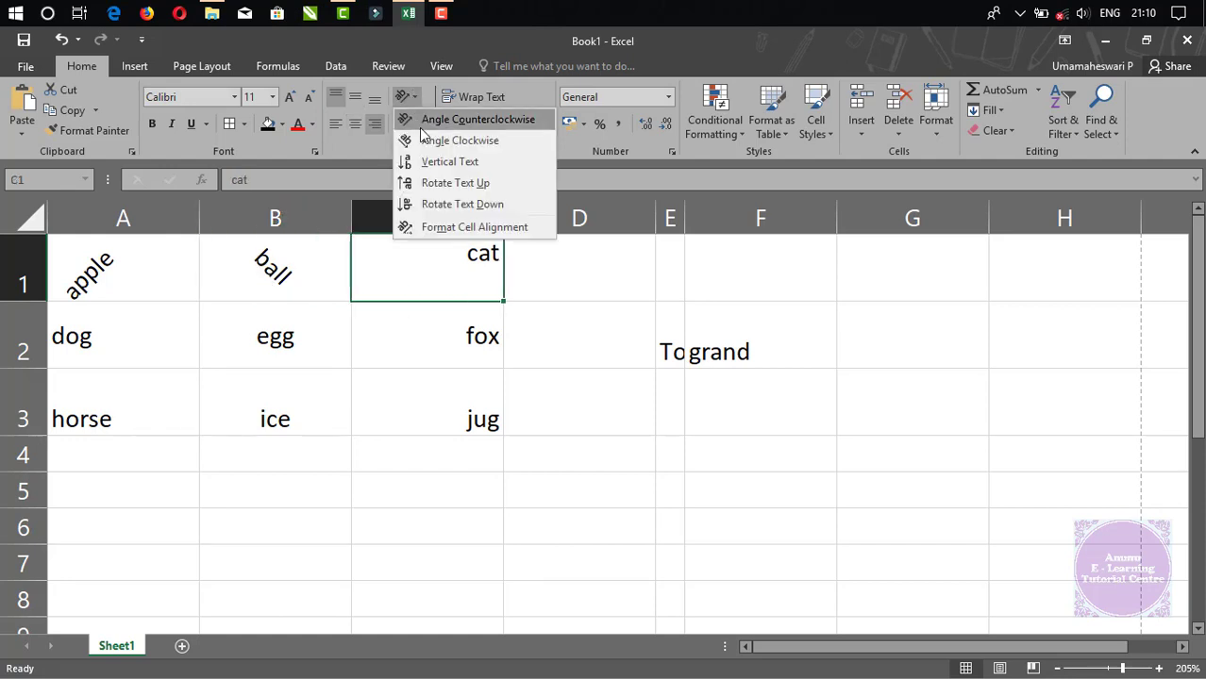
{"action": "left_click", "coordinate": [430, 162]}
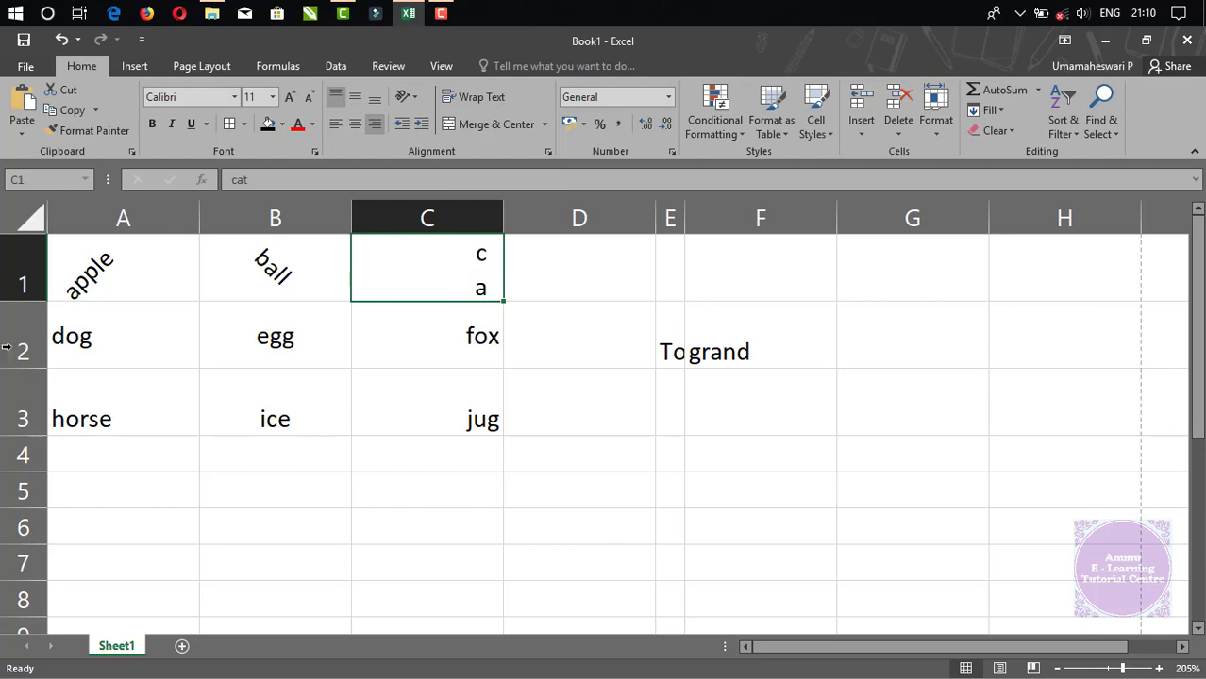
{"action": "left_click_drag", "start_coordinate": [19, 301], "coordinate": [21, 350]}
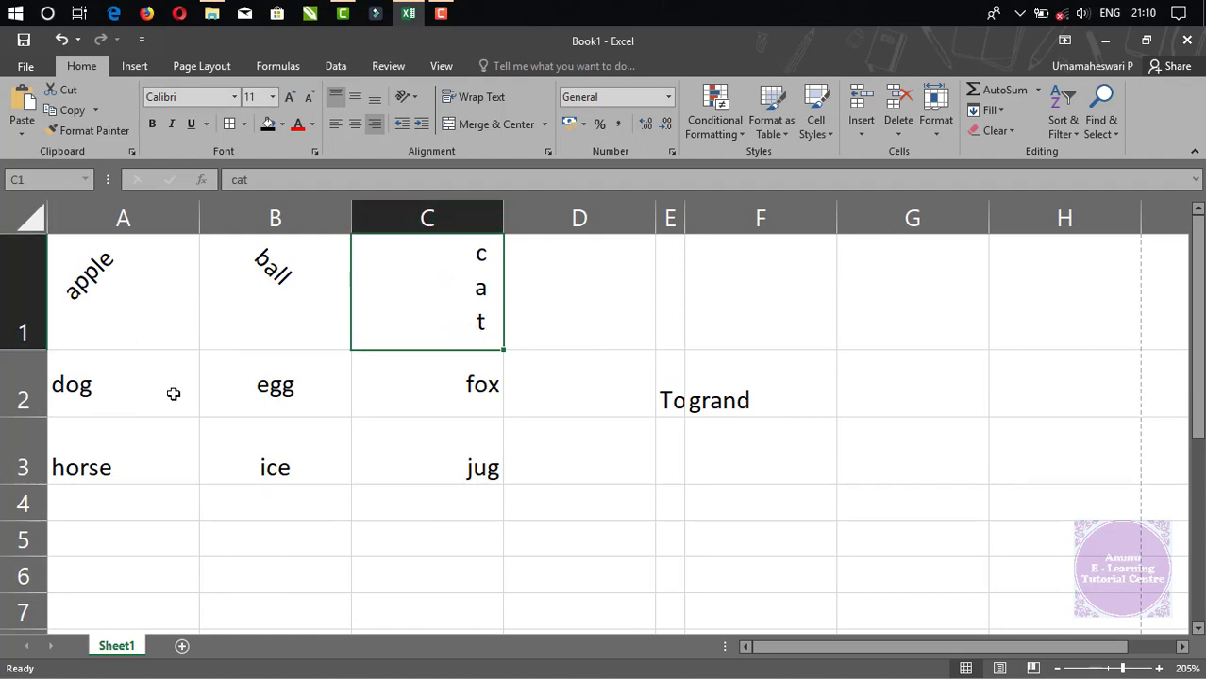
Rotate dog in A2 to read upward and egg in B2 to read downward.
{"action": "left_click", "coordinate": [87, 394]}
{"action": "left_click", "coordinate": [407, 96]}
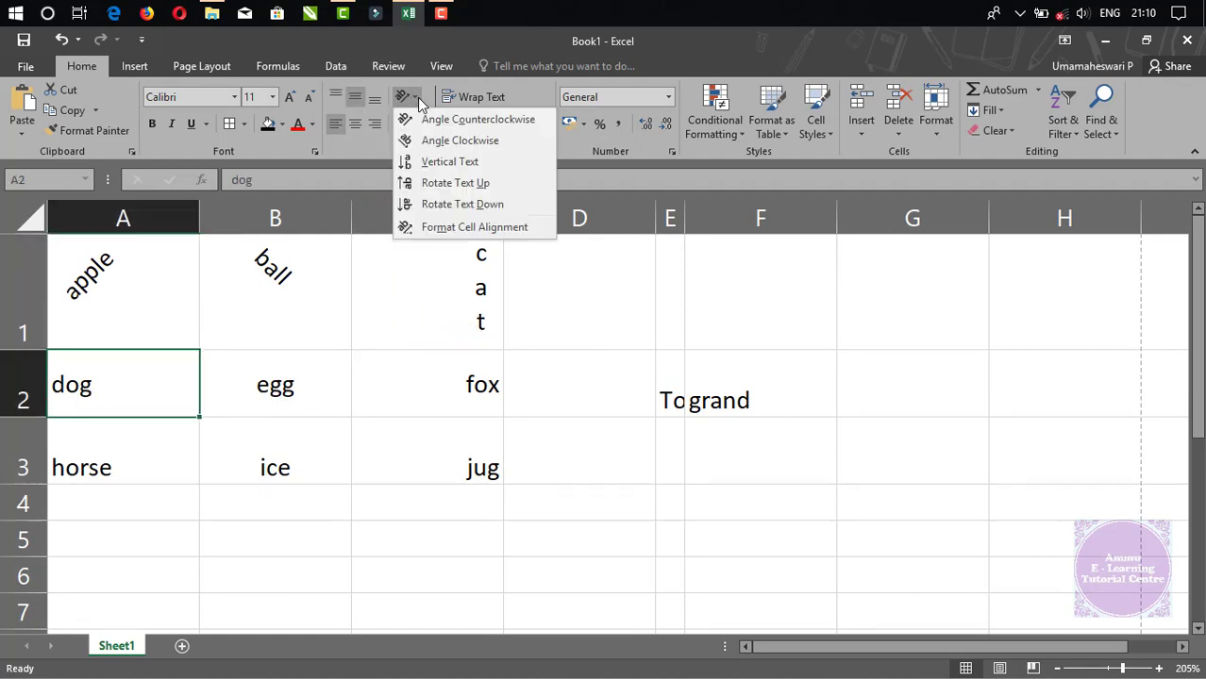
{"action": "left_click", "coordinate": [447, 184]}
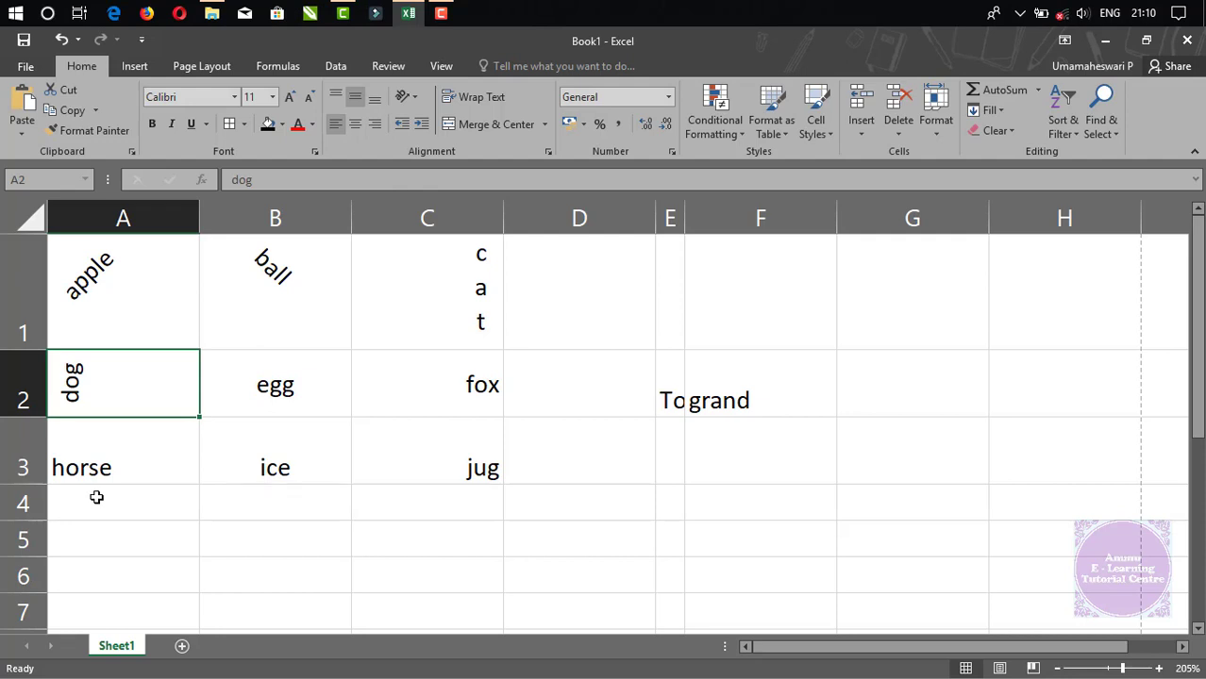
{"action": "left_click", "coordinate": [463, 258]}
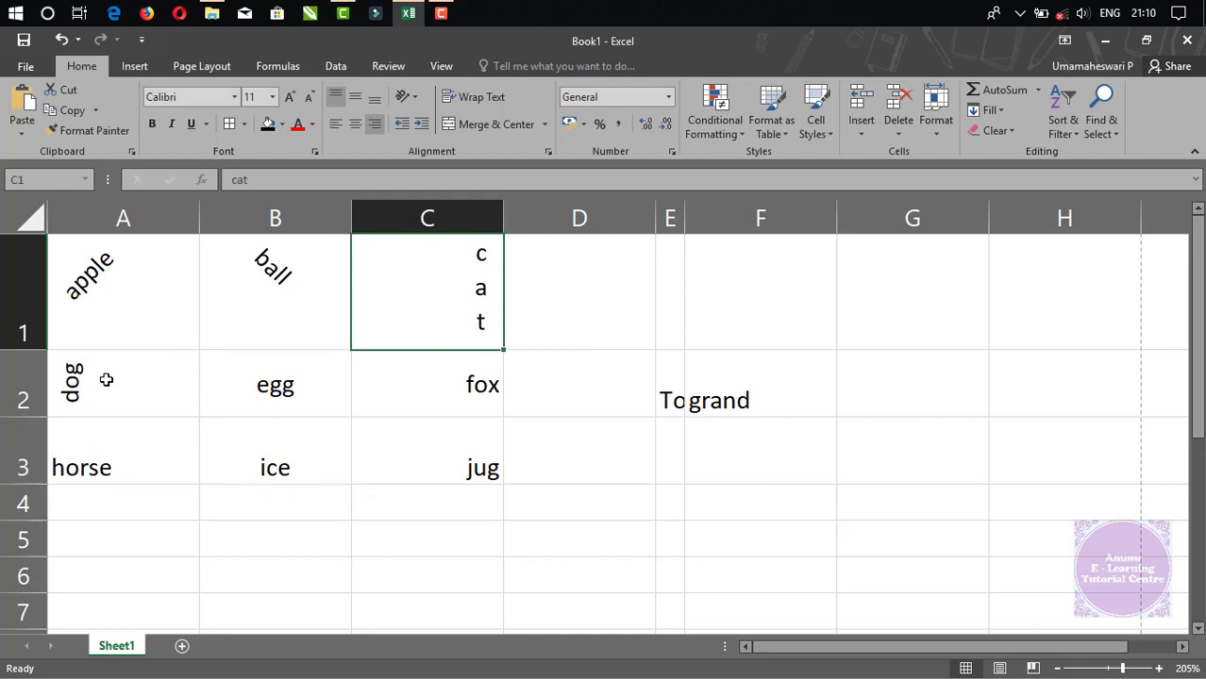
{"action": "left_click", "coordinate": [291, 400]}
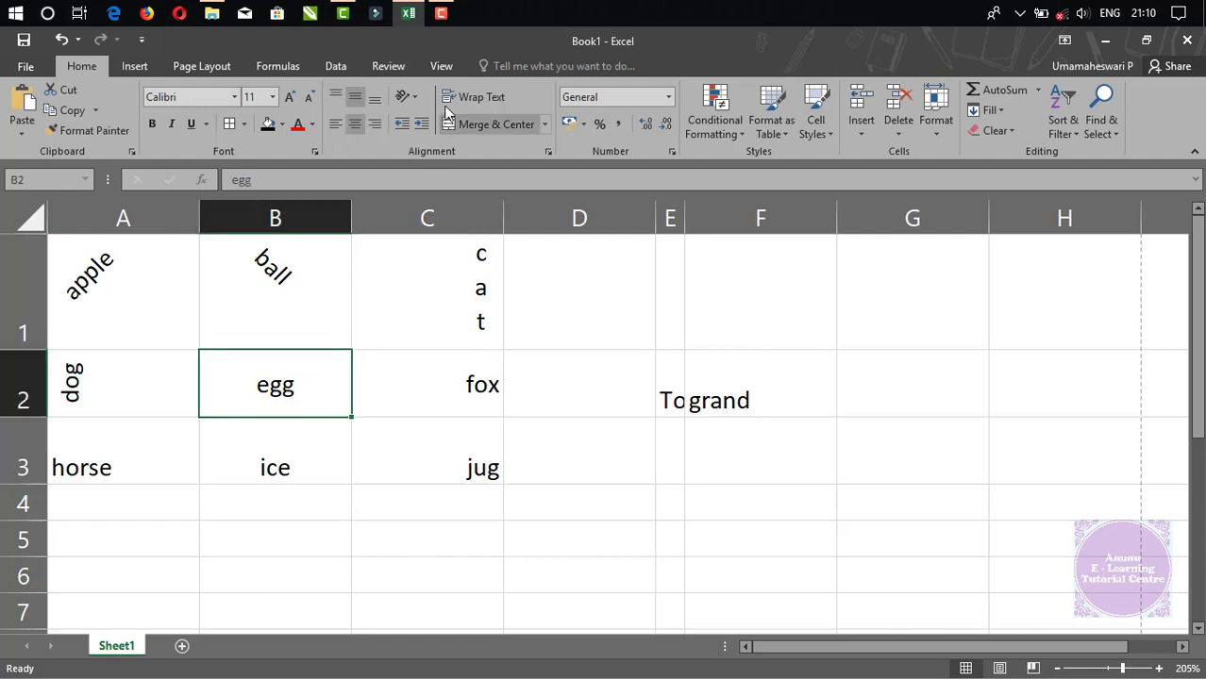
{"action": "left_click", "coordinate": [412, 100]}
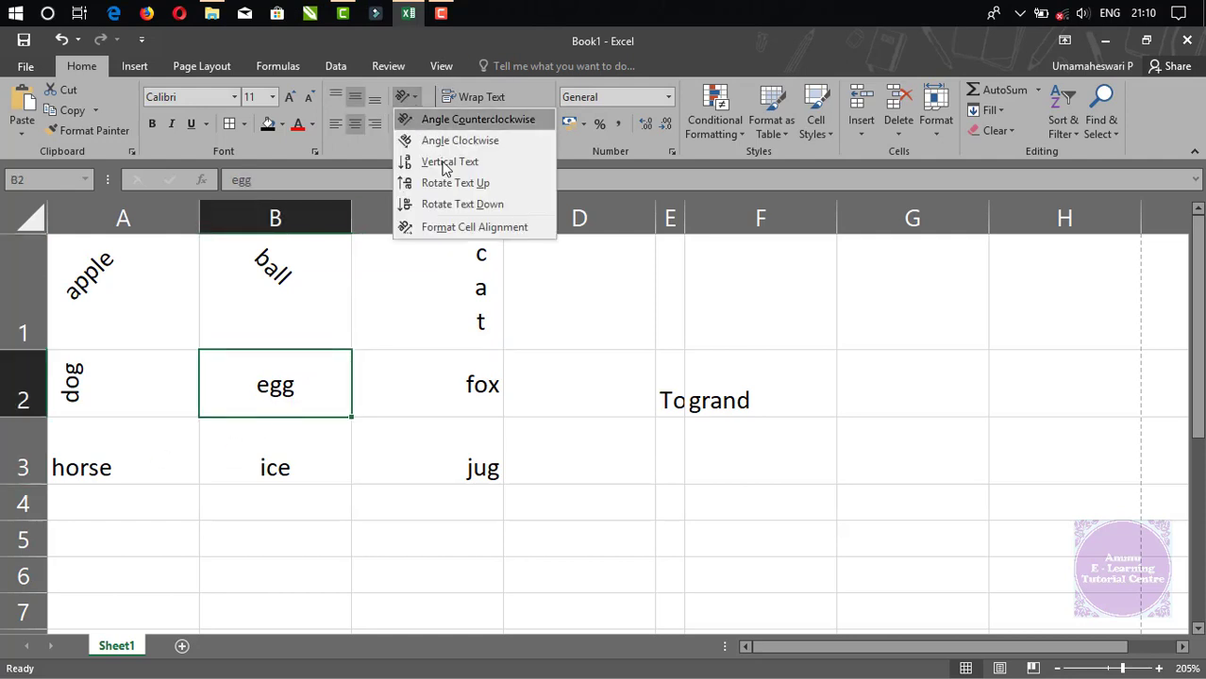
{"action": "left_click", "coordinate": [470, 206]}
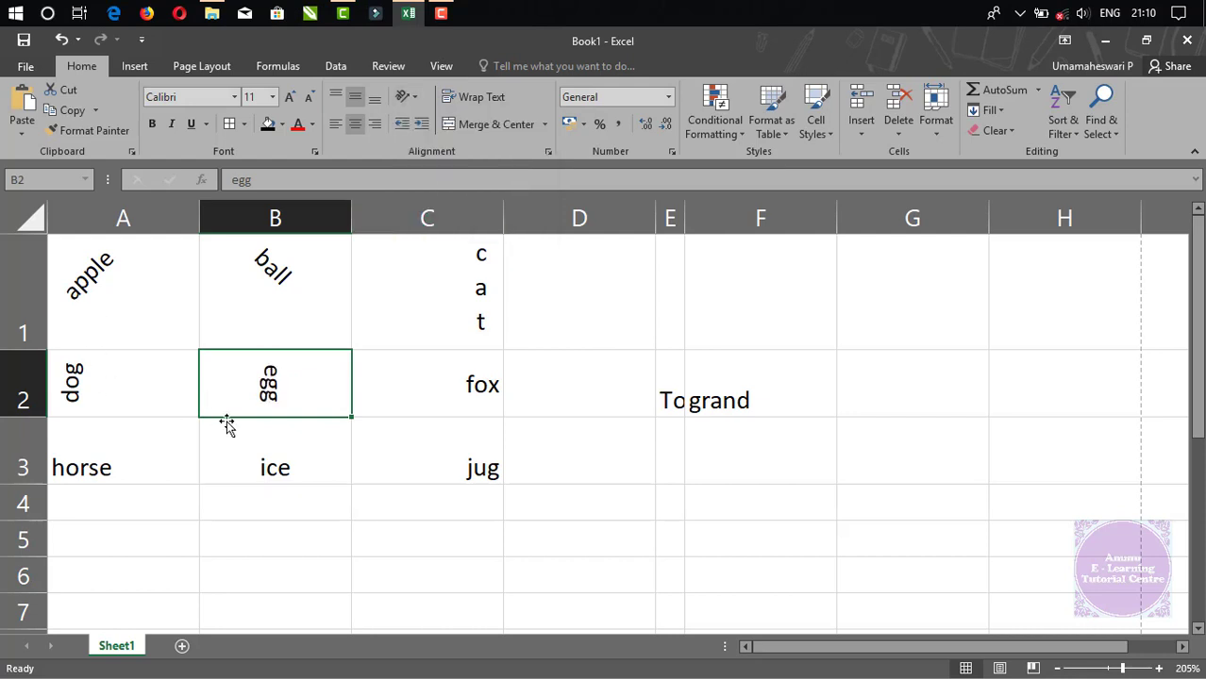
Leave fox in C2 unrotated and select the whole A1:C3 word grid.
{"action": "left_click", "coordinate": [412, 399]}
{"action": "left_click", "coordinate": [418, 100]}
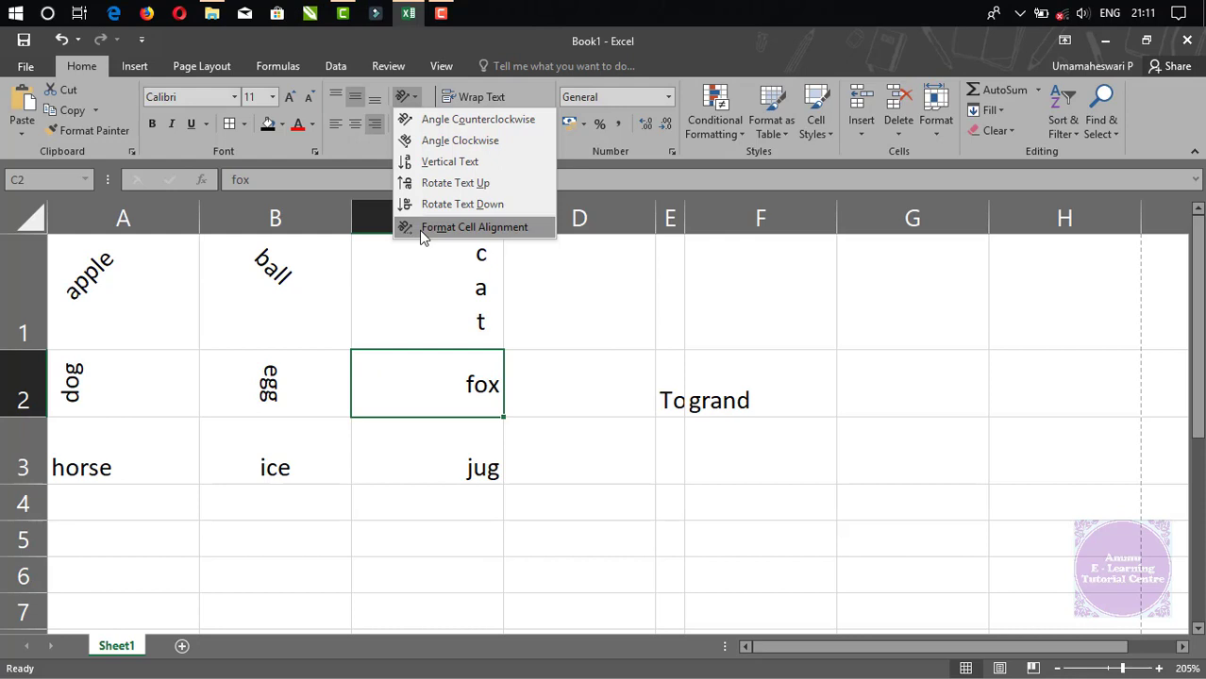
{"action": "left_click", "coordinate": [580, 384]}
{"action": "left_click_drag", "start_coordinate": [82, 283], "coordinate": [441, 353]}
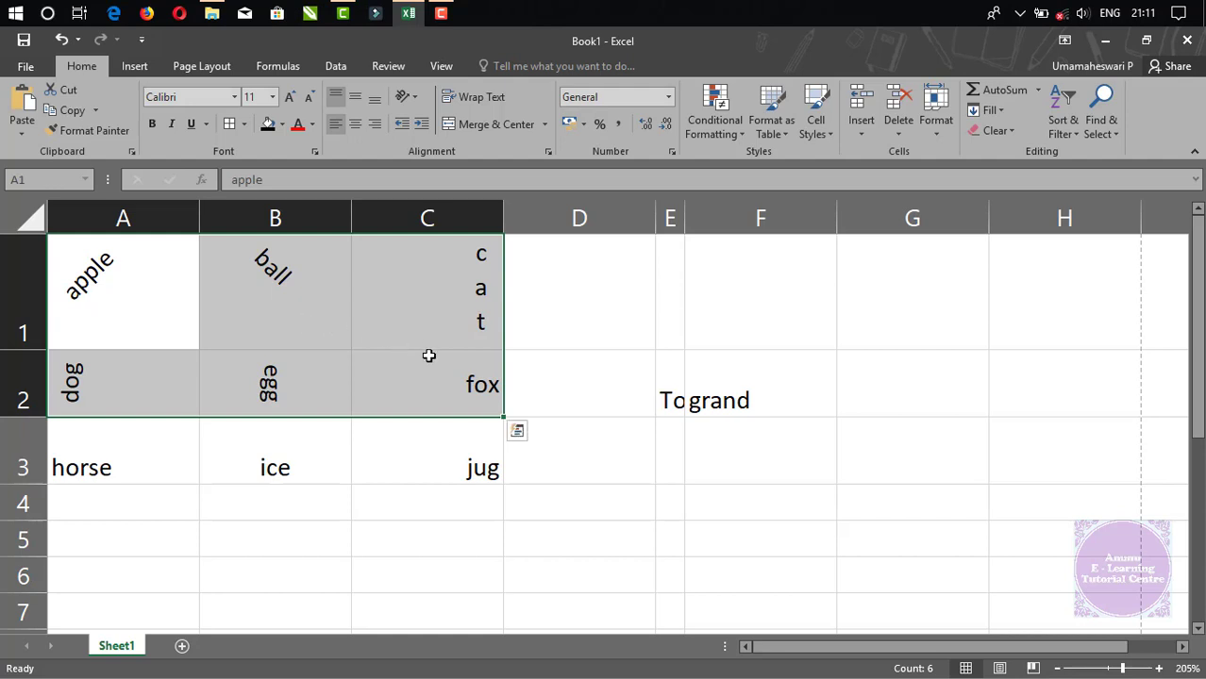
{"action": "left_click", "coordinate": [574, 336]}
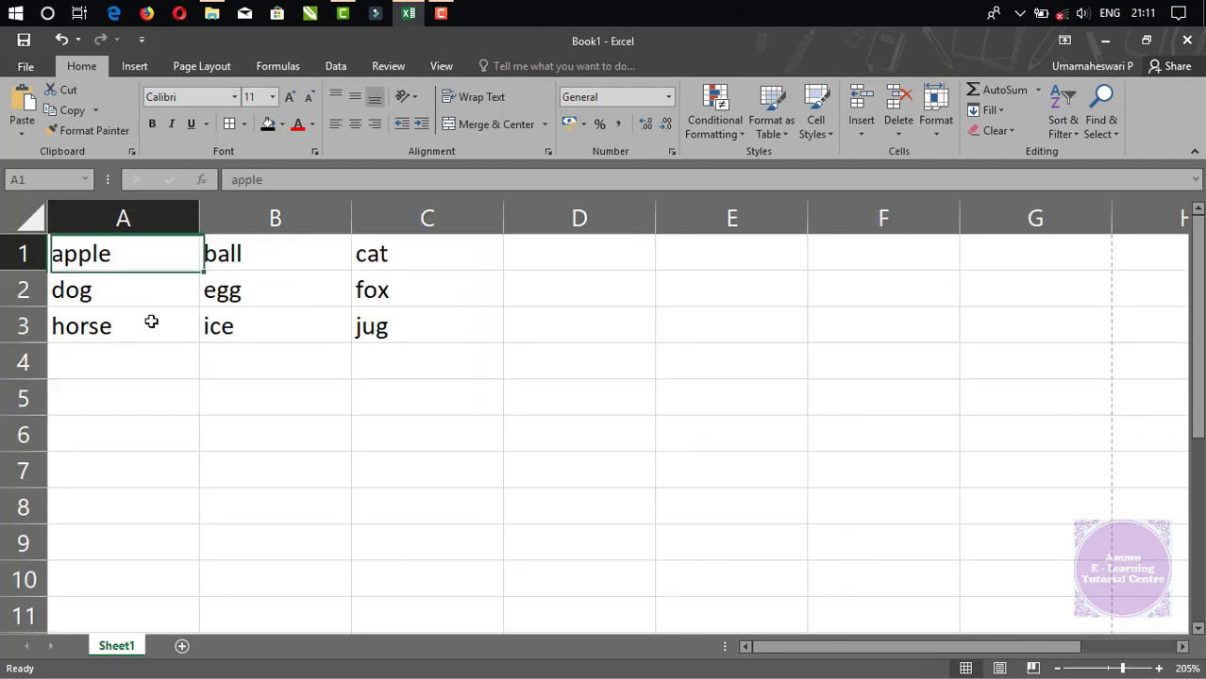
{"action": "left_click_drag", "start_coordinate": [94, 253], "coordinate": [417, 325]}
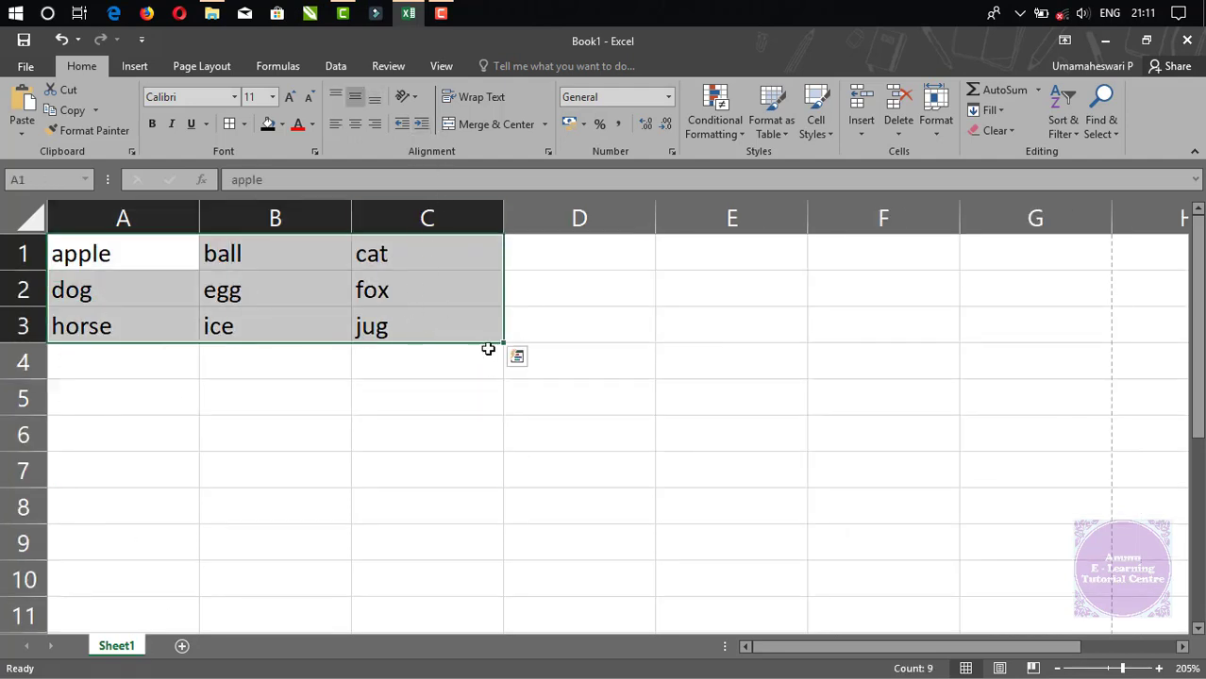
{"action": "left_click", "coordinate": [665, 332]}
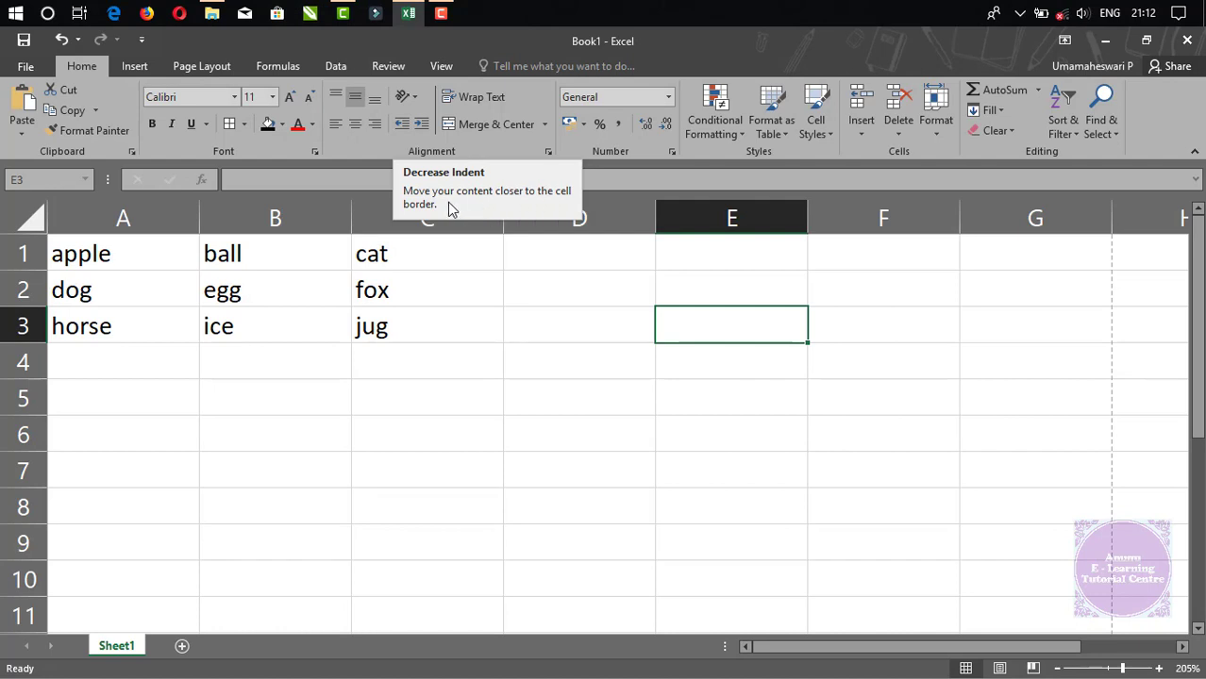
{"action": "left_click_drag", "start_coordinate": [74, 255], "coordinate": [113, 325]}
{"action": "left_click_drag", "start_coordinate": [308, 325], "coordinate": [372, 302]}
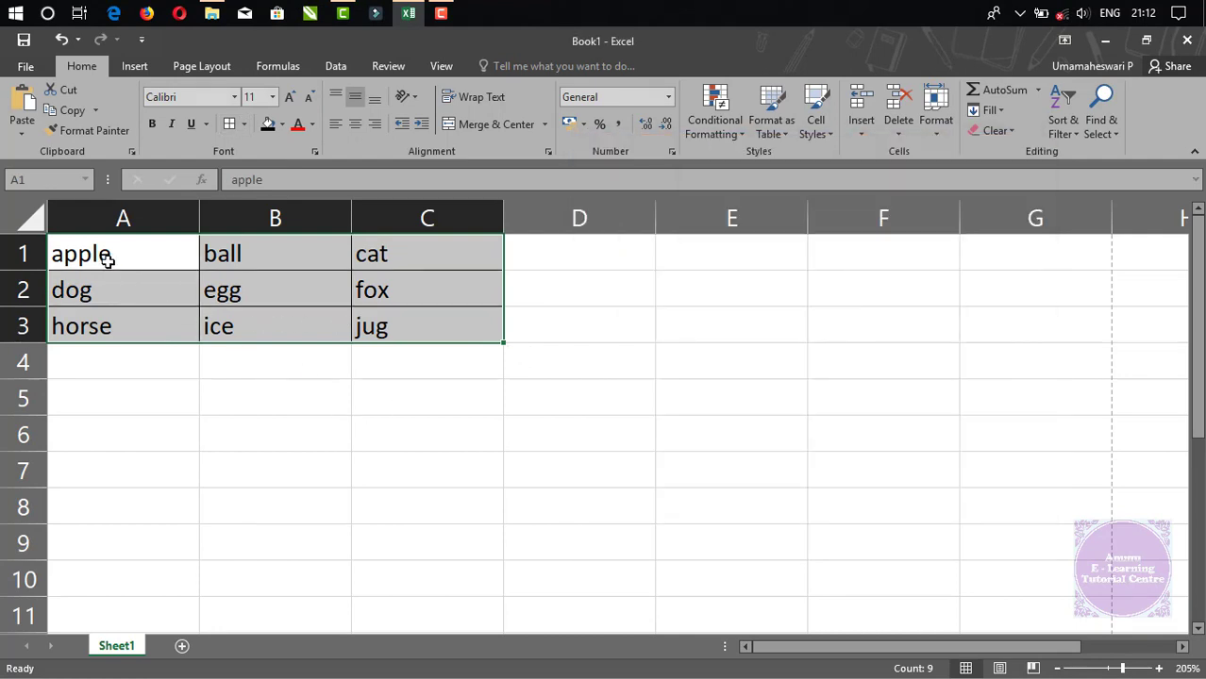
Apply All Borders to the A1:C3 word grid and deselect it.
{"action": "left_click", "coordinate": [244, 126]}
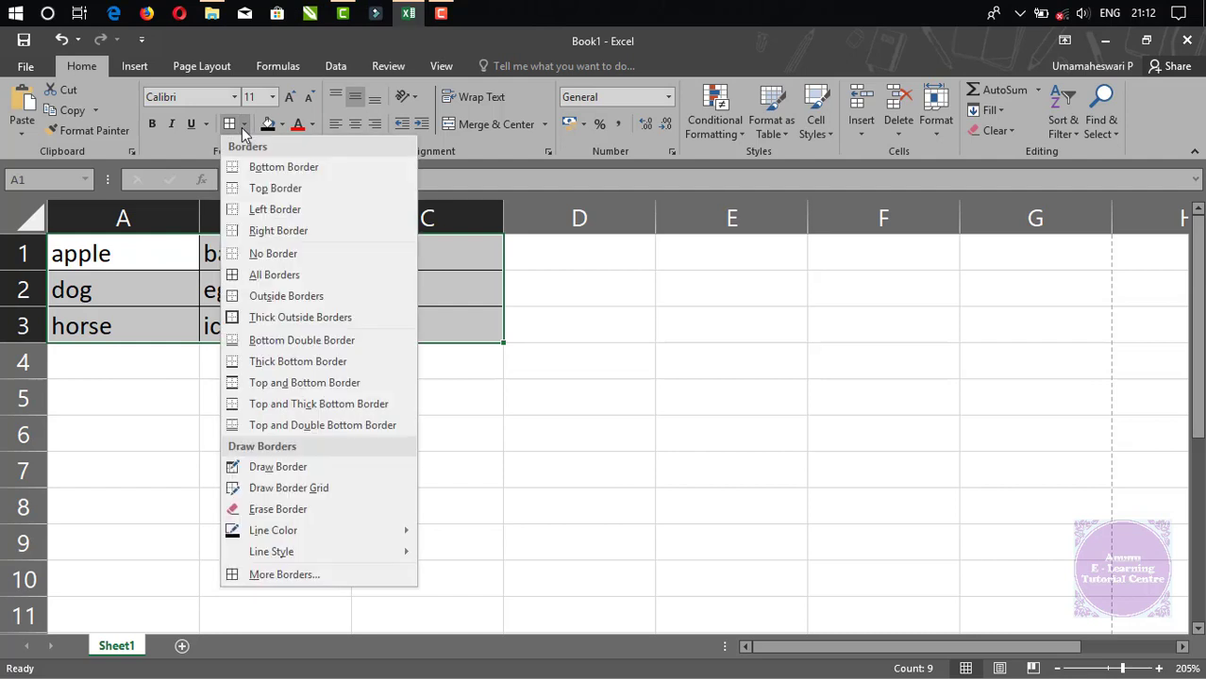
{"action": "left_click", "coordinate": [259, 322]}
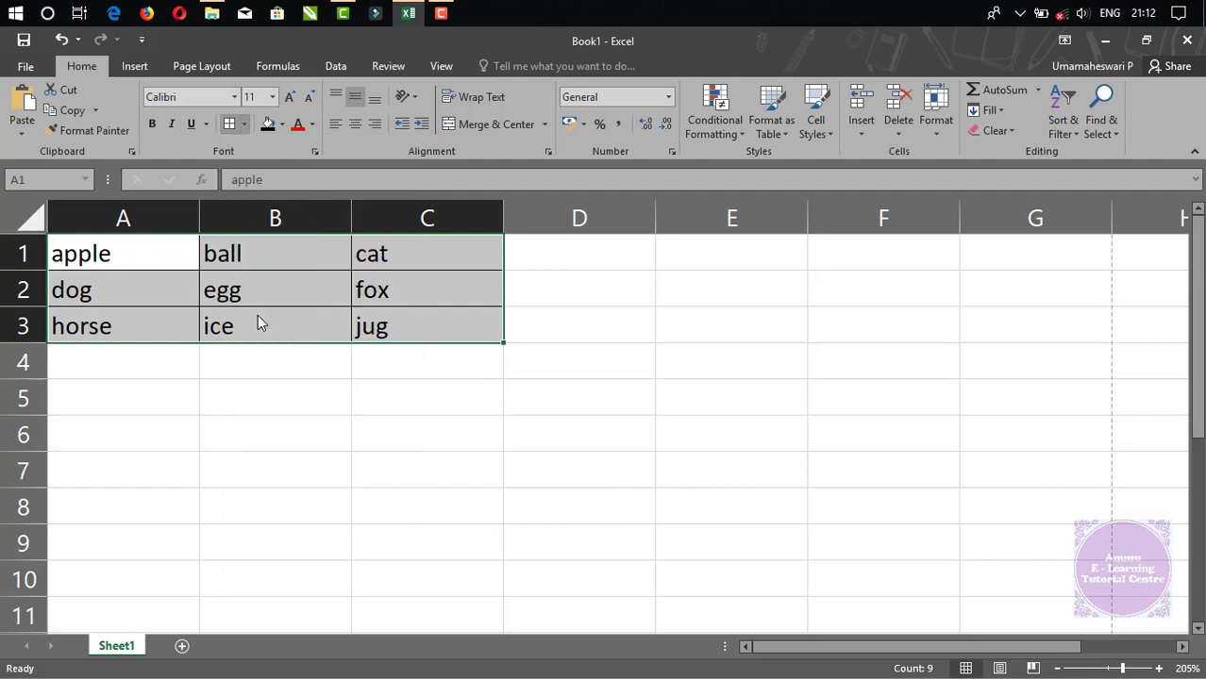
{"action": "left_click", "coordinate": [247, 392]}
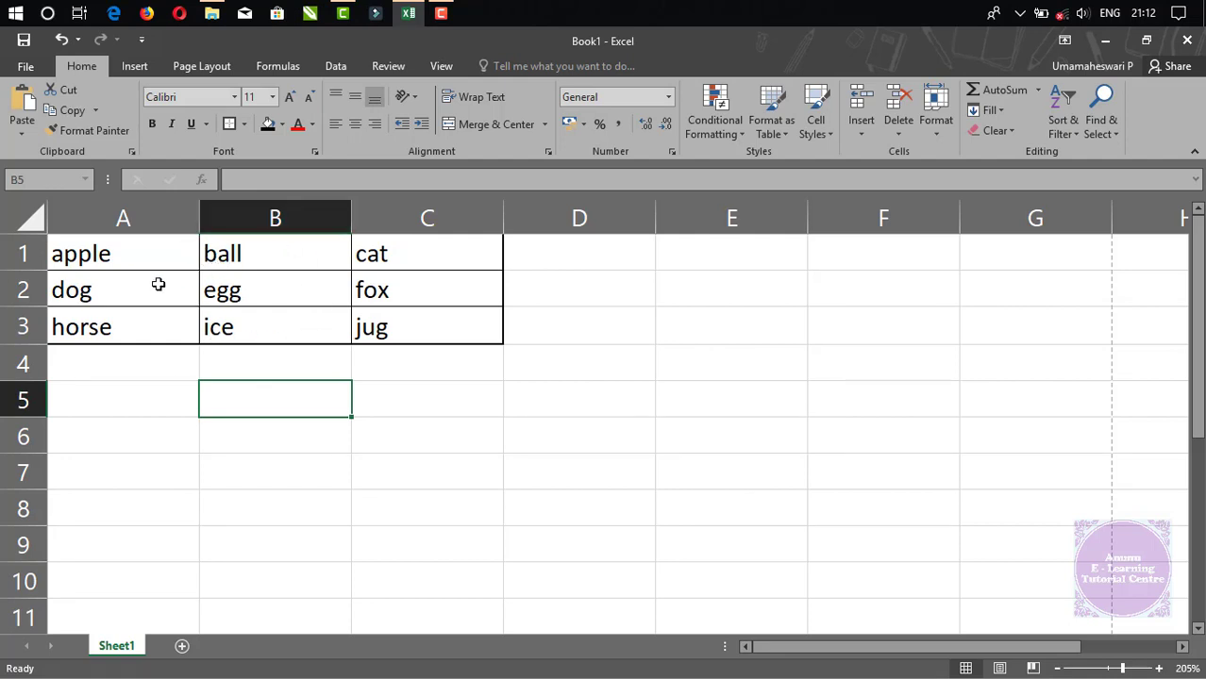
Add leading spaces before ball, egg and ice in B1:B3.
{"action": "double_click", "coordinate": [206, 255]}
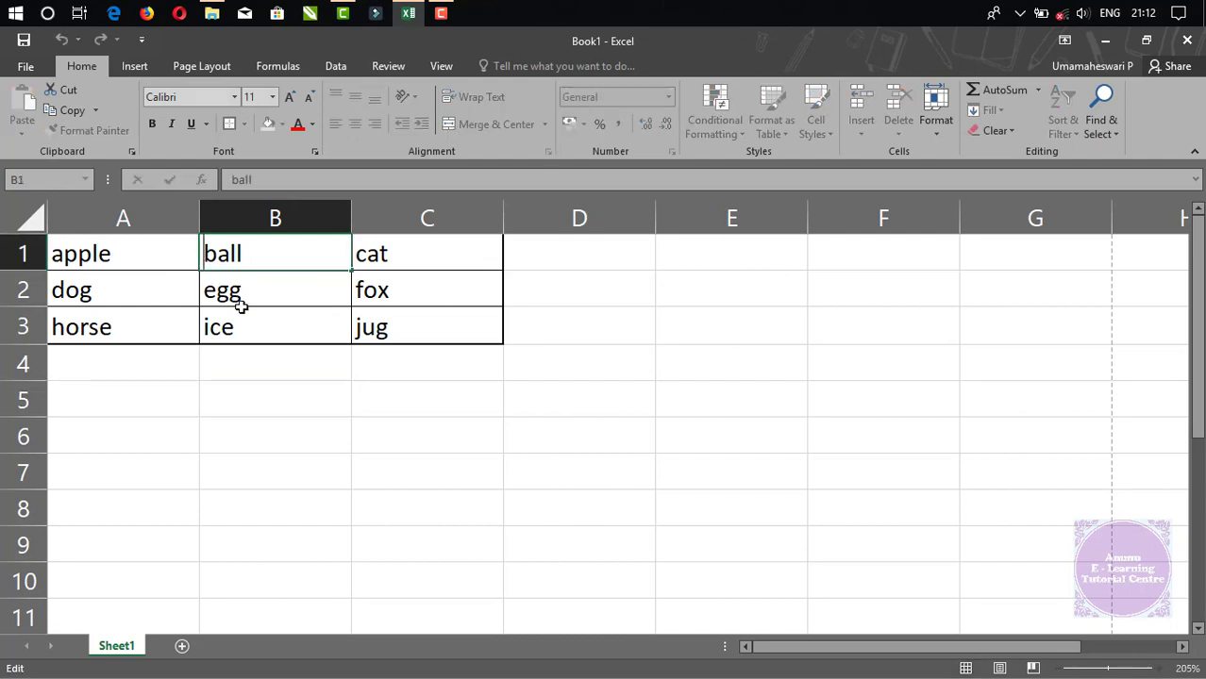
{"action": "left_click", "coordinate": [256, 394]}
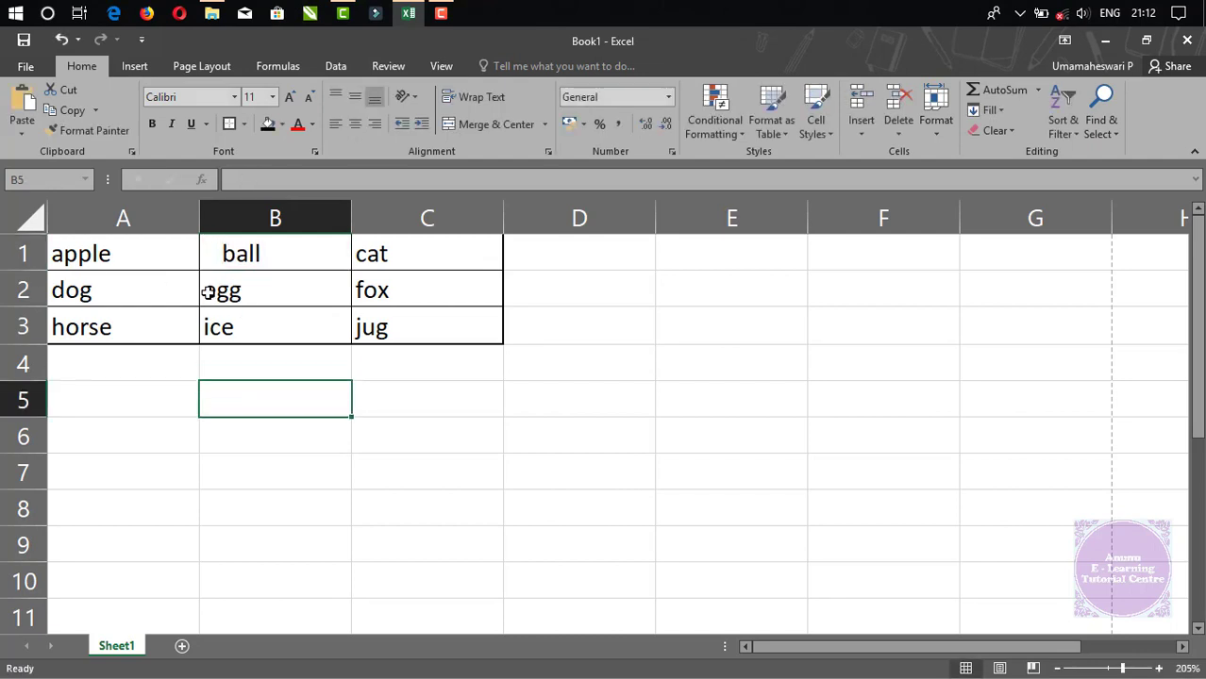
{"action": "double_click", "coordinate": [216, 304]}
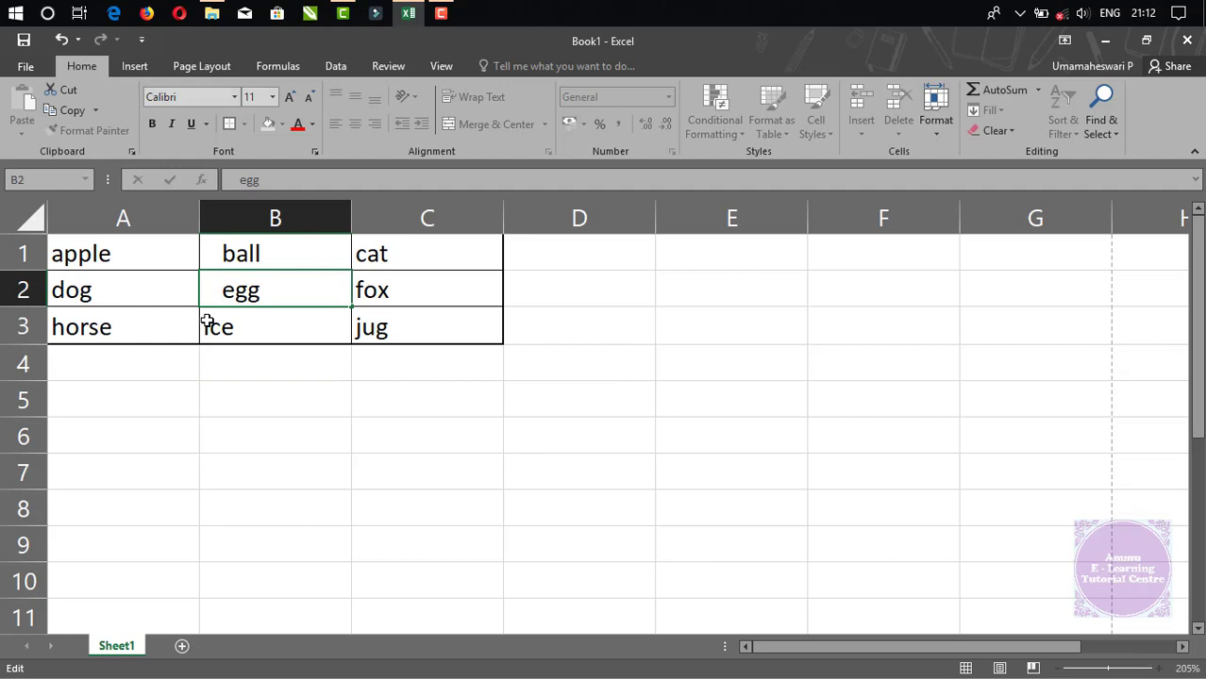
{"action": "left_click", "coordinate": [198, 324]}
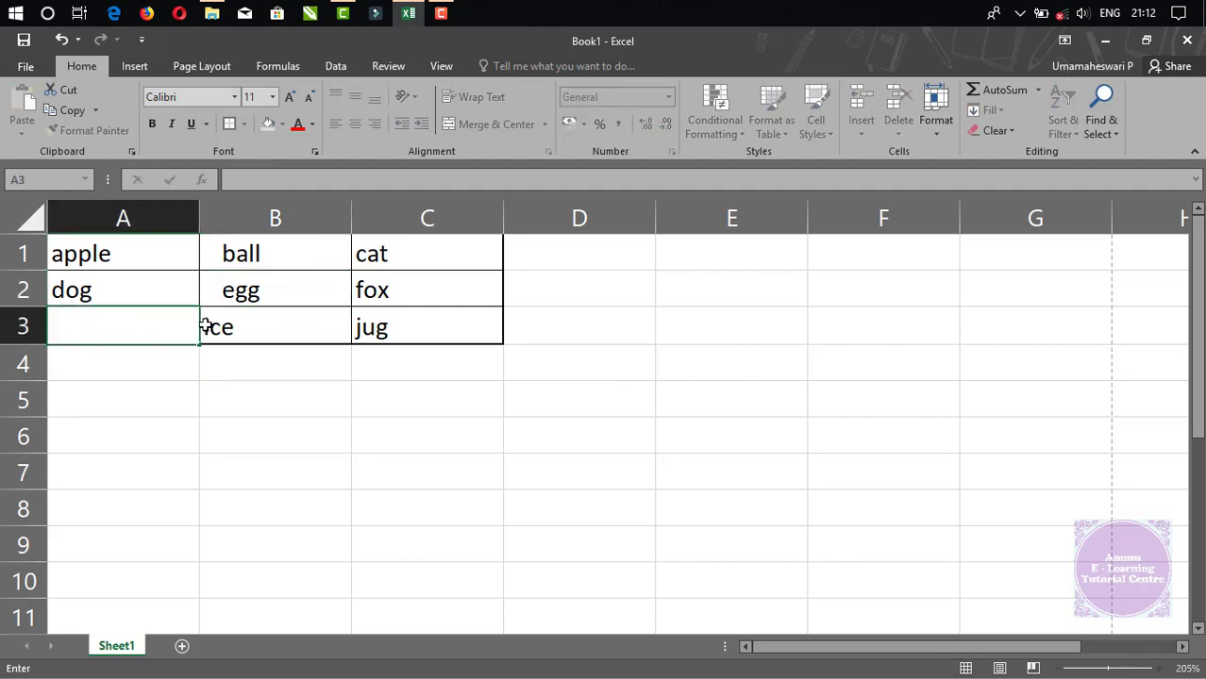
{"action": "key", "text": "Escape"}
{"action": "left_click", "coordinate": [202, 324]}
{"action": "double_click", "coordinate": [226, 339]}
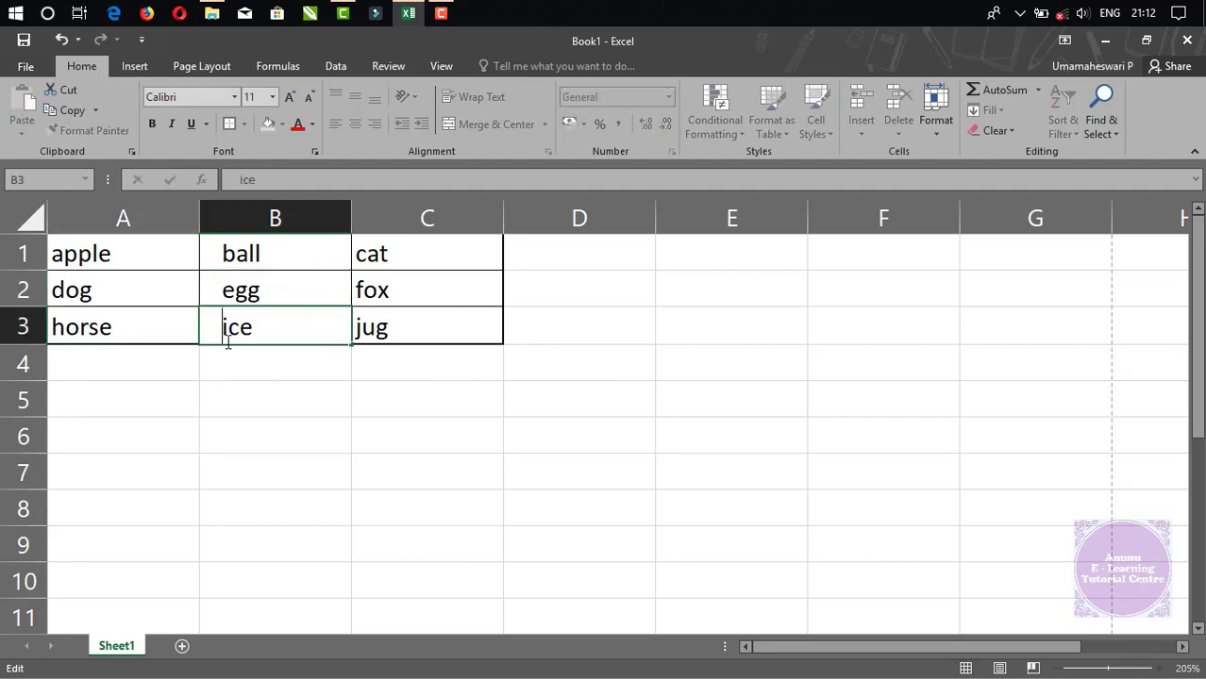
{"action": "left_click", "coordinate": [242, 397]}
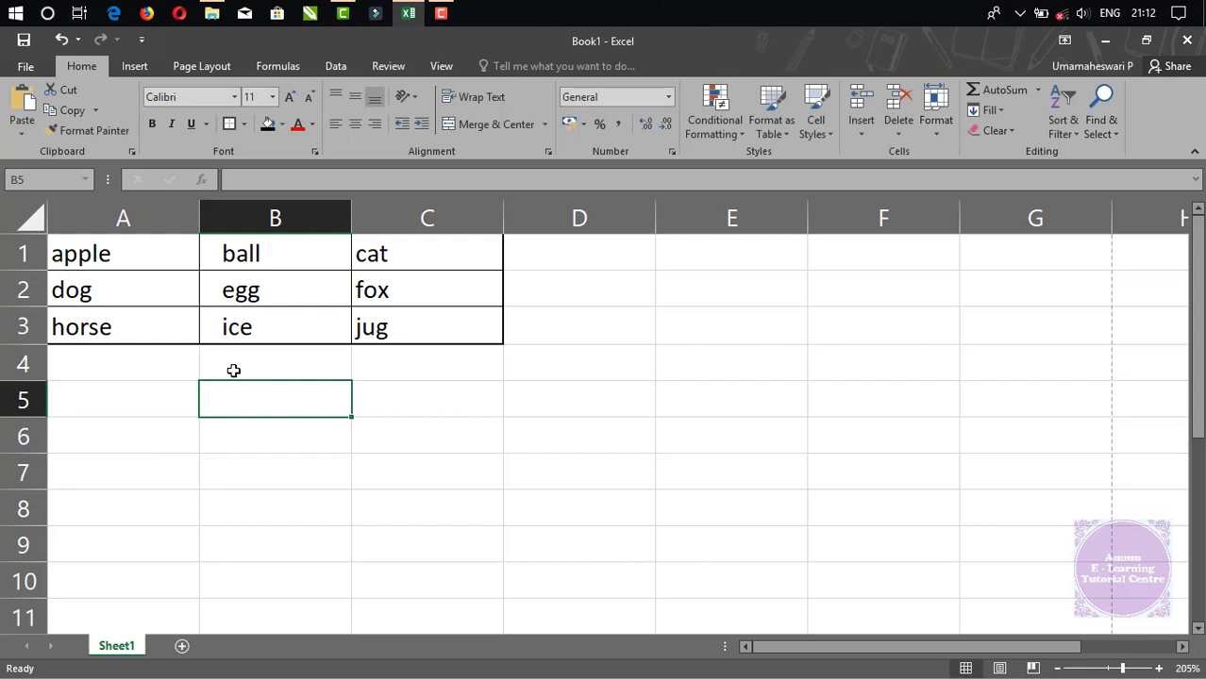
Check egg's contents in the formula bar and review the column B and C words.
{"action": "left_click_drag", "start_coordinate": [215, 251], "coordinate": [218, 332]}
{"action": "left_click", "coordinate": [221, 289]}
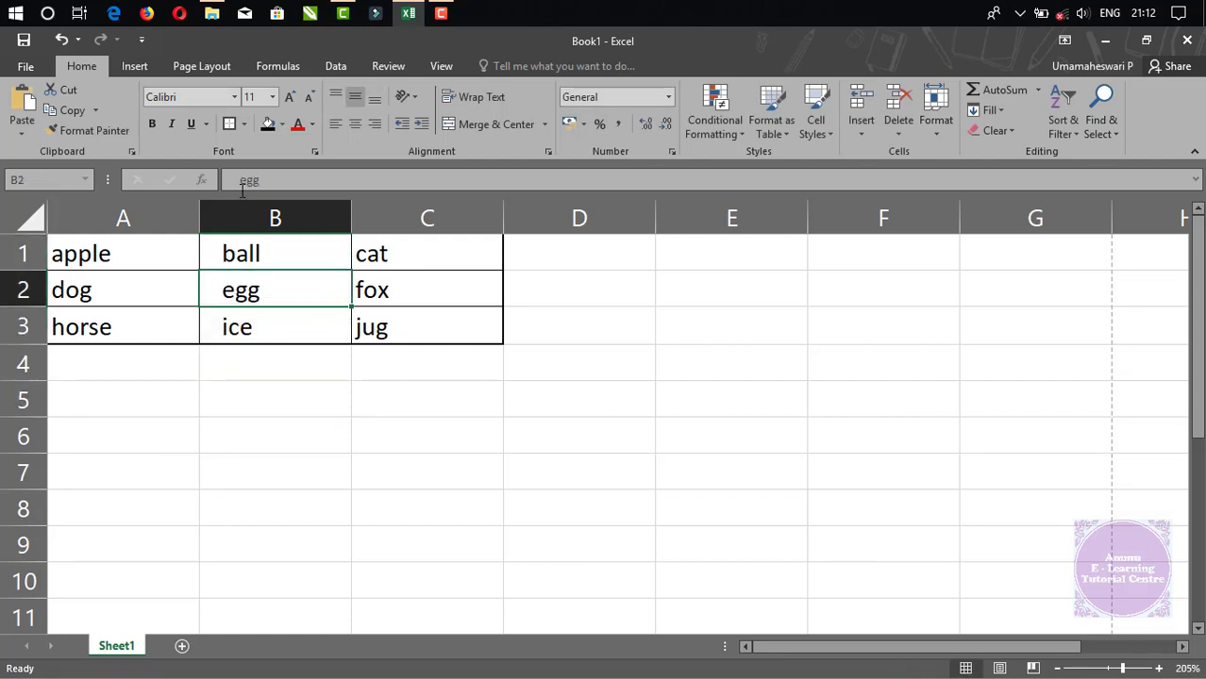
{"action": "left_click", "coordinate": [228, 181]}
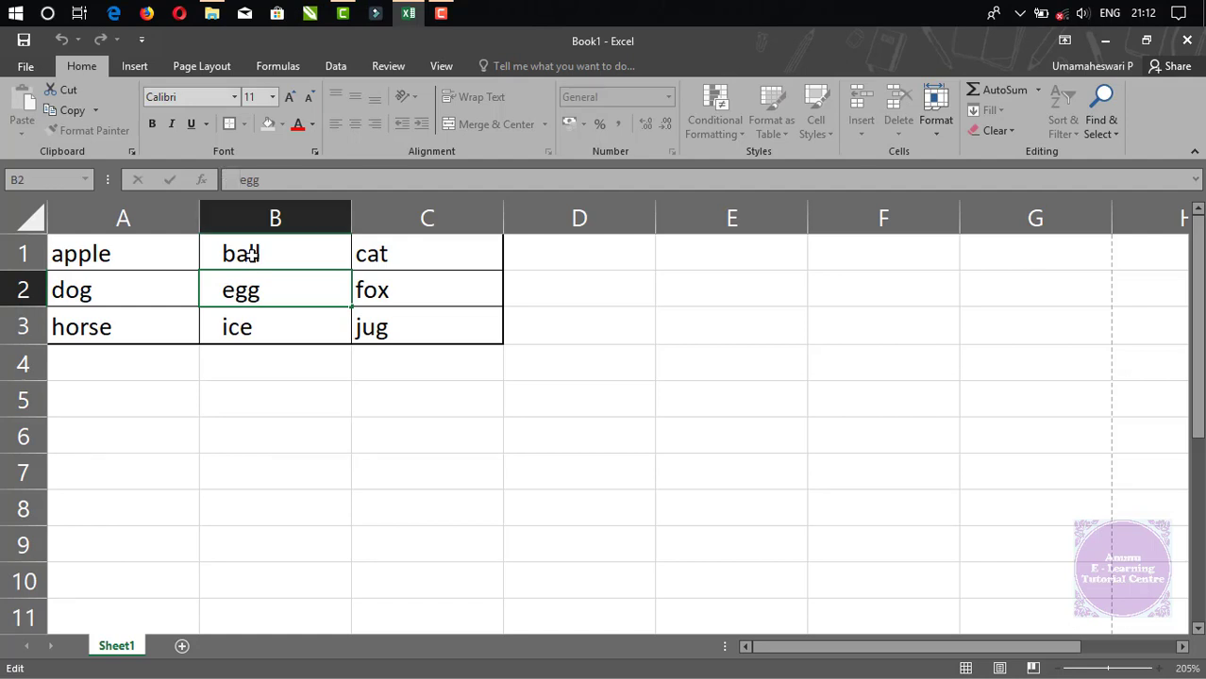
{"action": "key", "text": "Escape"}
{"action": "left_click_drag", "start_coordinate": [388, 253], "coordinate": [384, 337]}
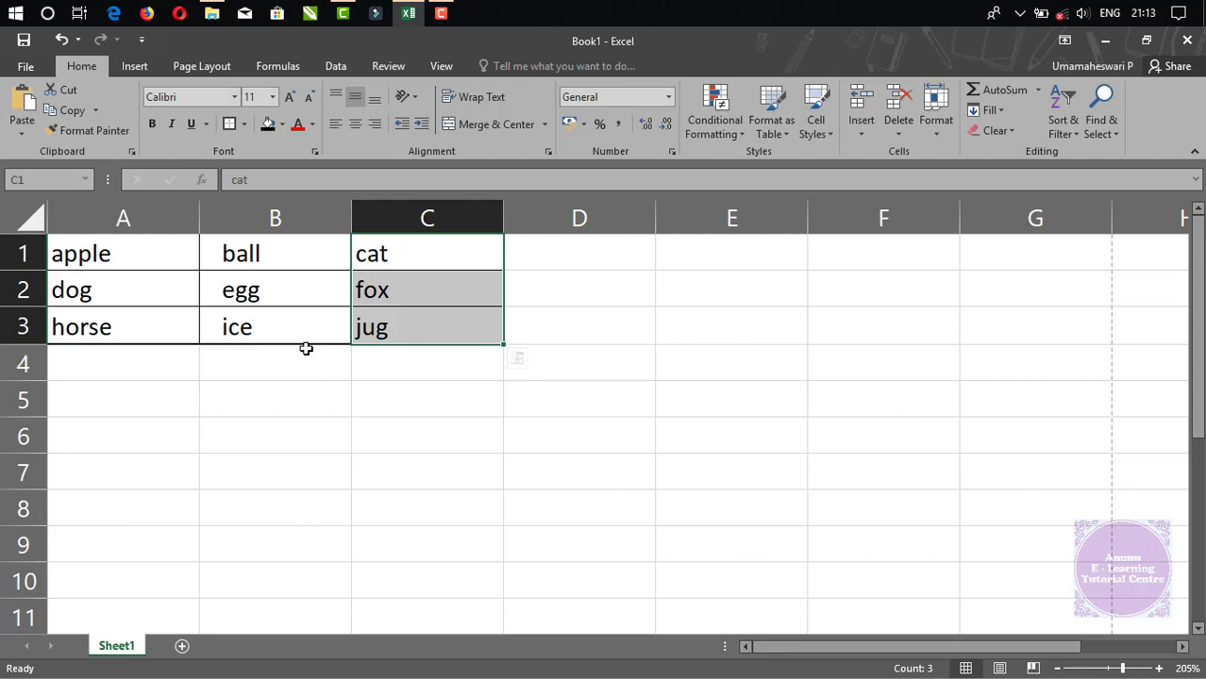
{"action": "left_click", "coordinate": [318, 406]}
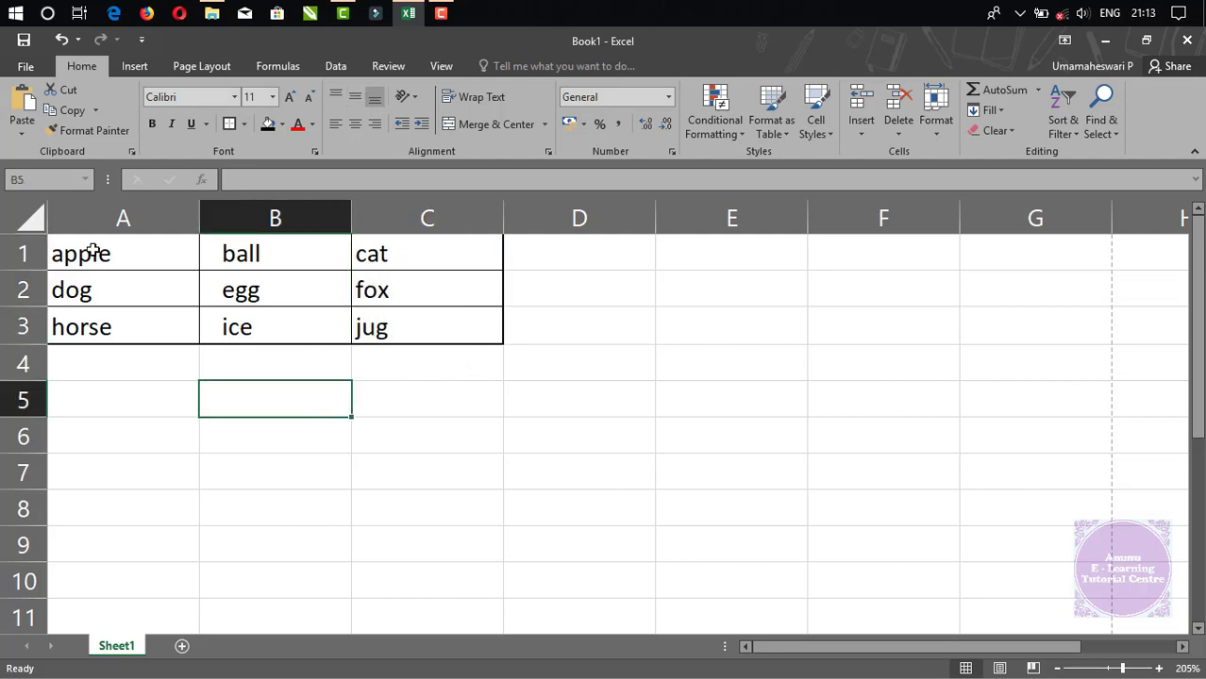
Indent apple, dog and horse in A1:A3 by two steps.
{"action": "left_click_drag", "start_coordinate": [93, 253], "coordinate": [75, 327]}
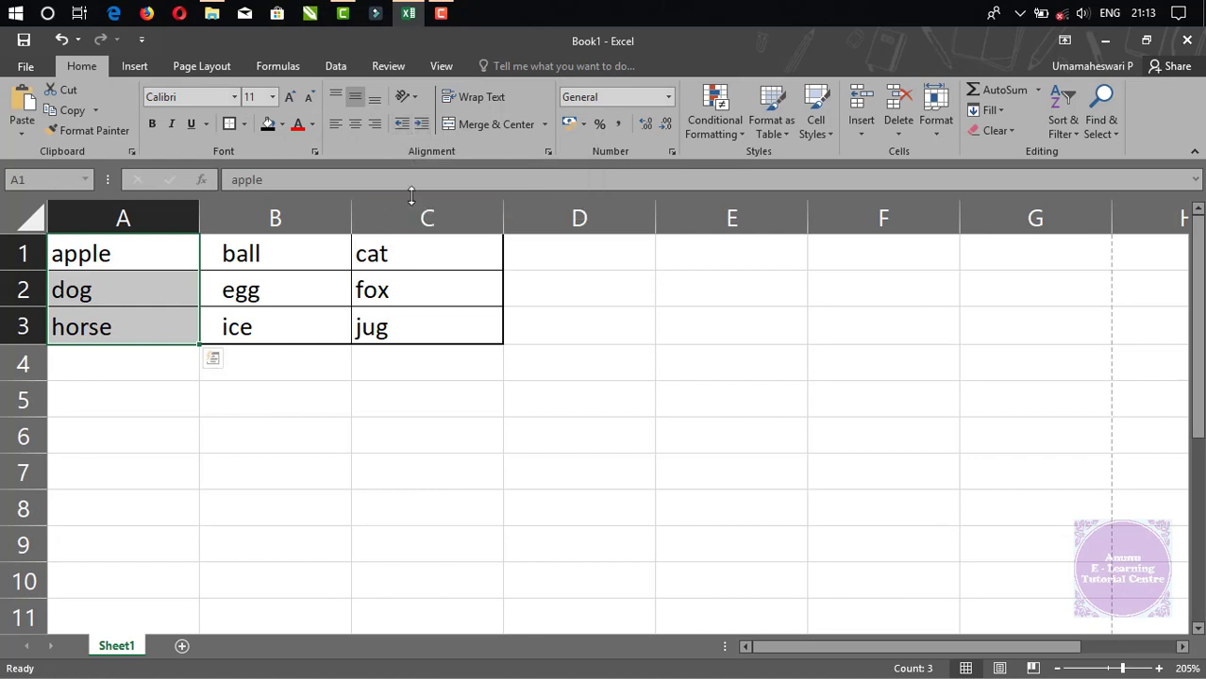
{"action": "left_click_drag", "start_coordinate": [82, 247], "coordinate": [73, 328]}
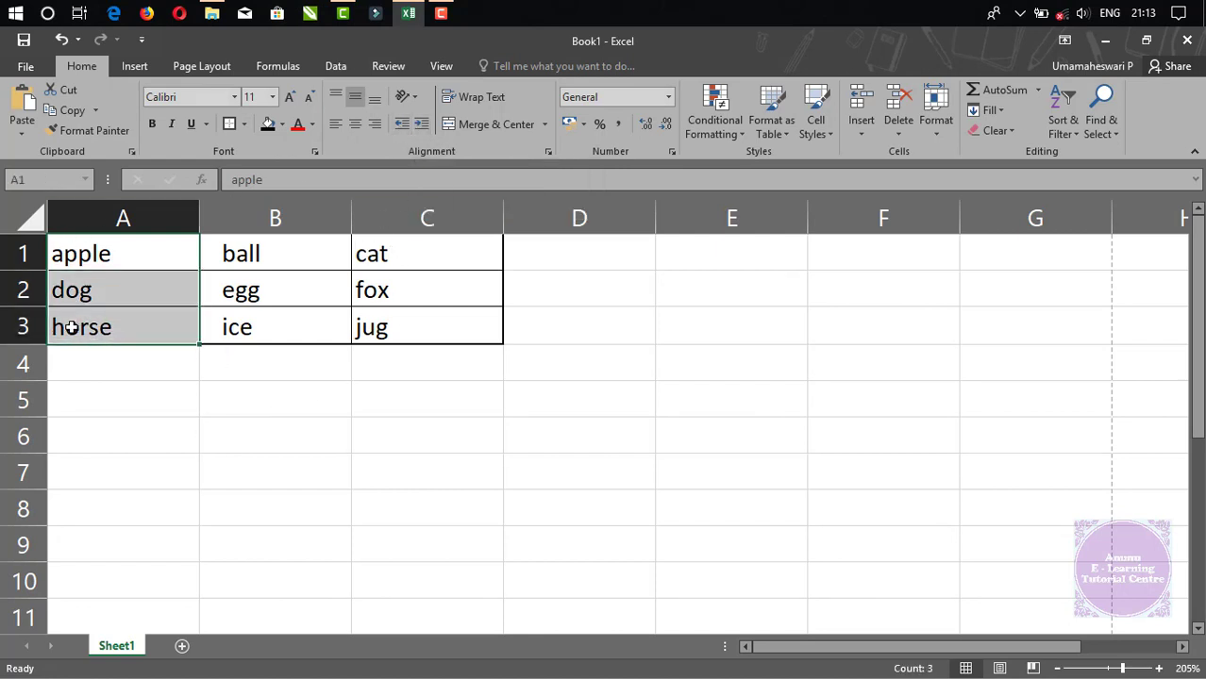
{"action": "left_click", "coordinate": [422, 129]}
{"action": "left_click", "coordinate": [422, 129]}
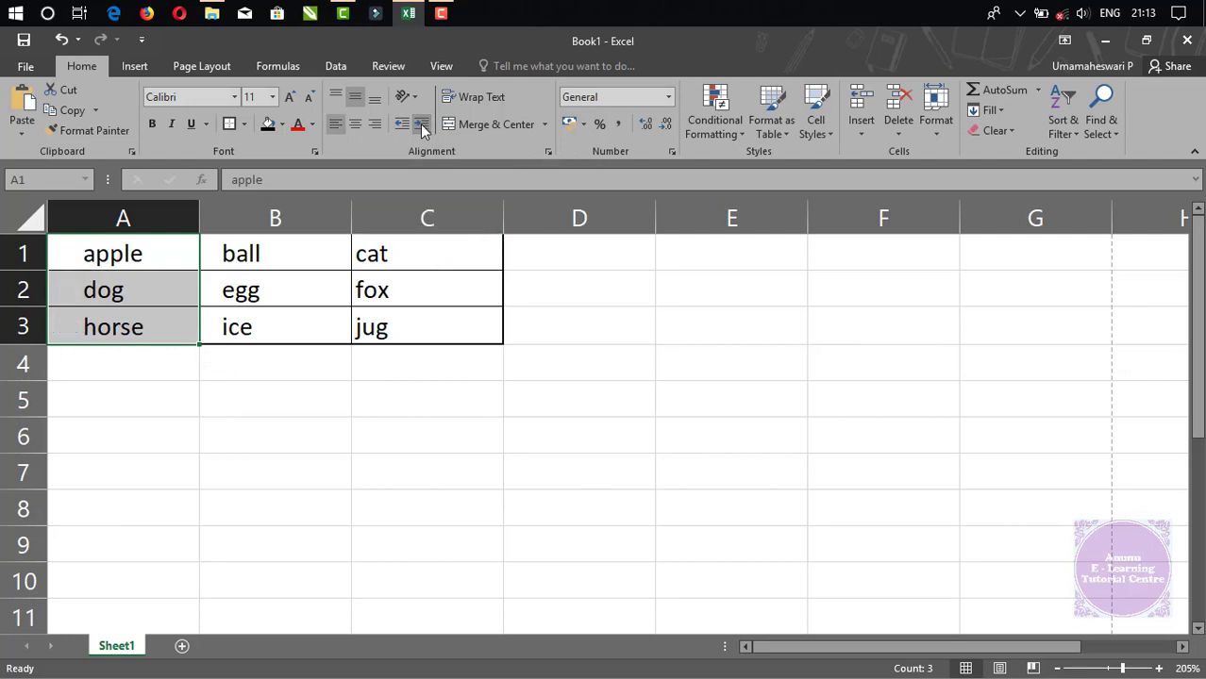
Reselect A1:A3 and apply Decrease Indent to set them flush left.
{"action": "left_click", "coordinate": [57, 255]}
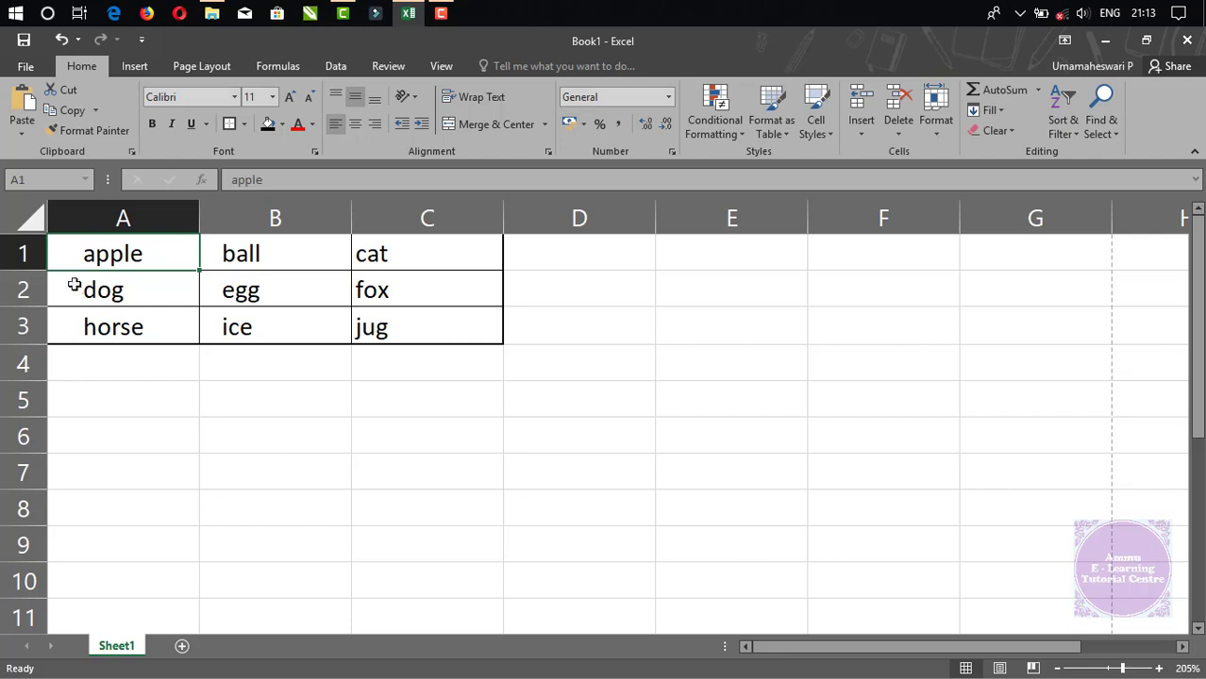
{"action": "left_click_drag", "start_coordinate": [88, 251], "coordinate": [88, 325]}
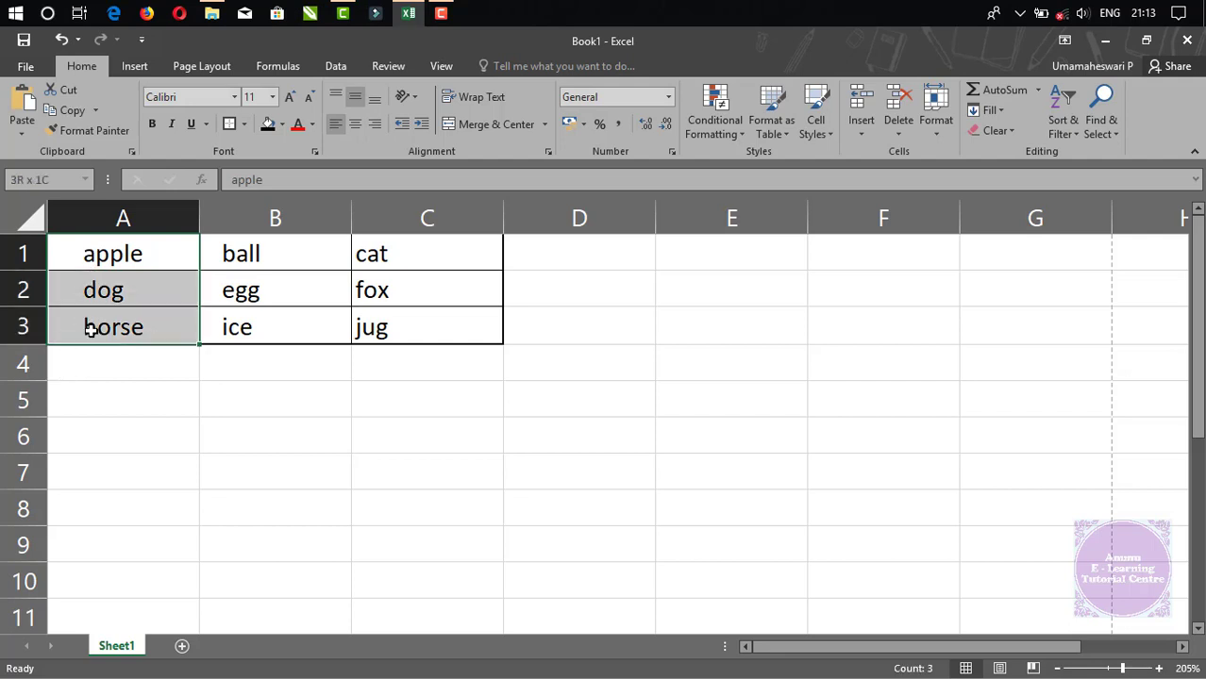
{"action": "double_click", "coordinate": [86, 258]}
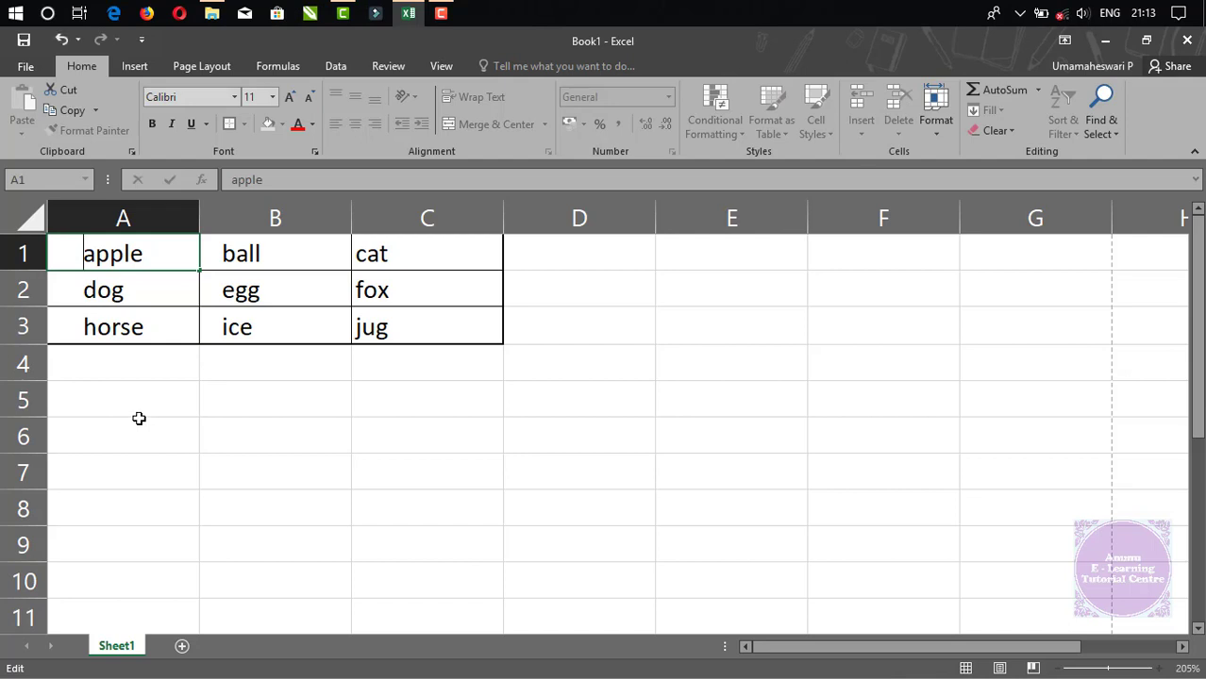
{"action": "key", "text": "Escape"}
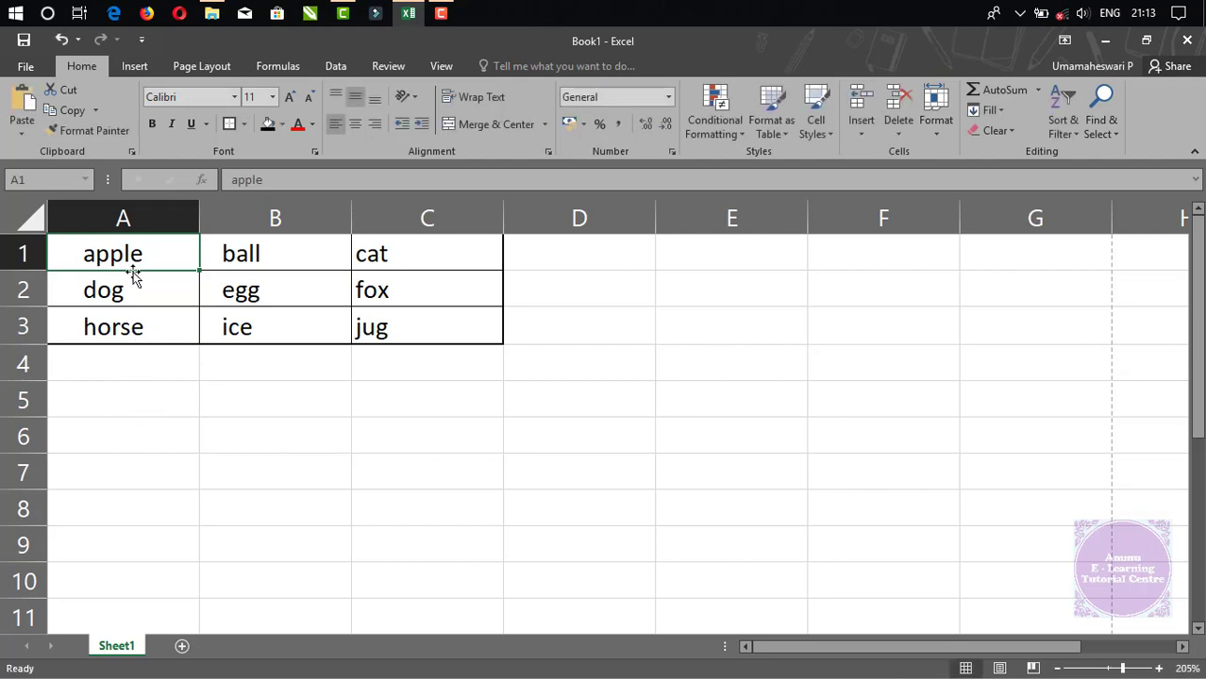
{"action": "left_click_drag", "start_coordinate": [135, 259], "coordinate": [132, 327]}
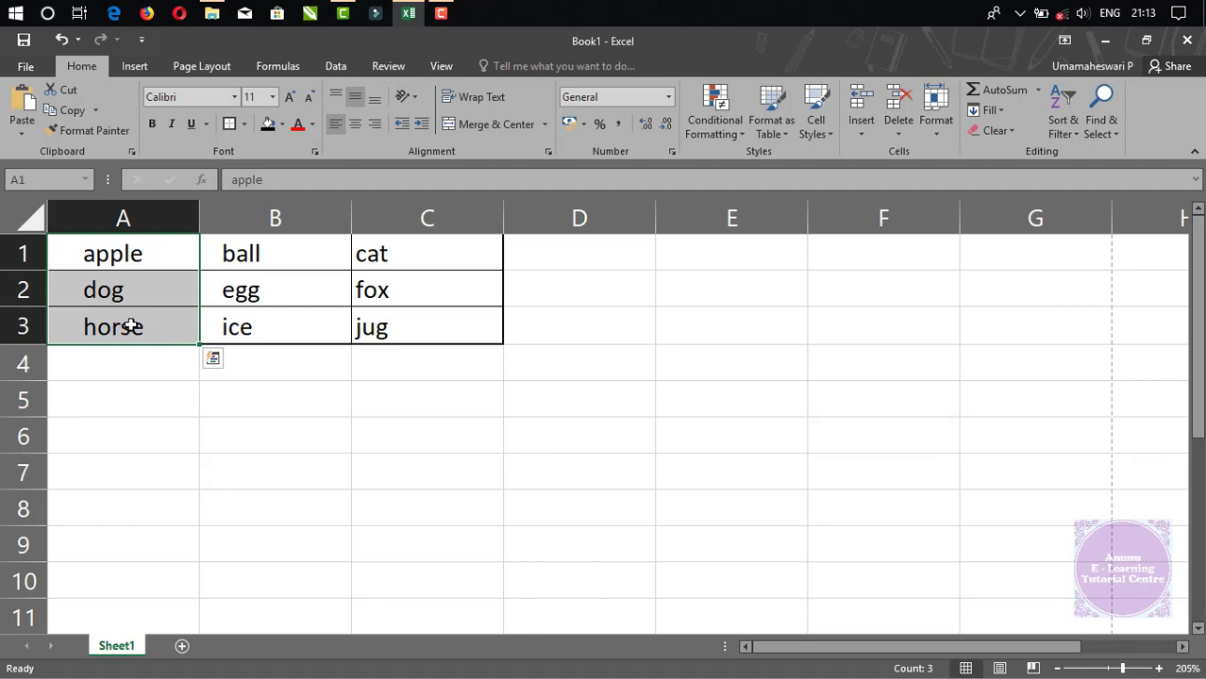
{"action": "left_click", "coordinate": [402, 124]}
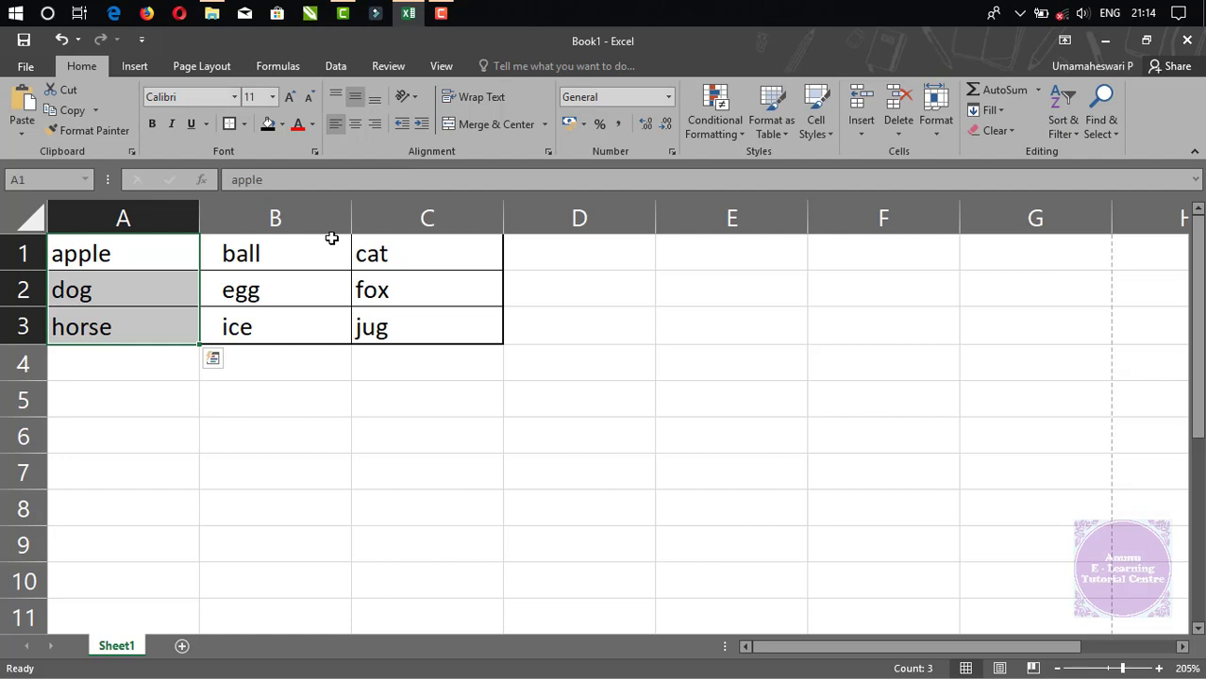
Apply Increase Indent to apple, dog and horse in column A.
{"action": "left_click", "coordinate": [422, 127]}
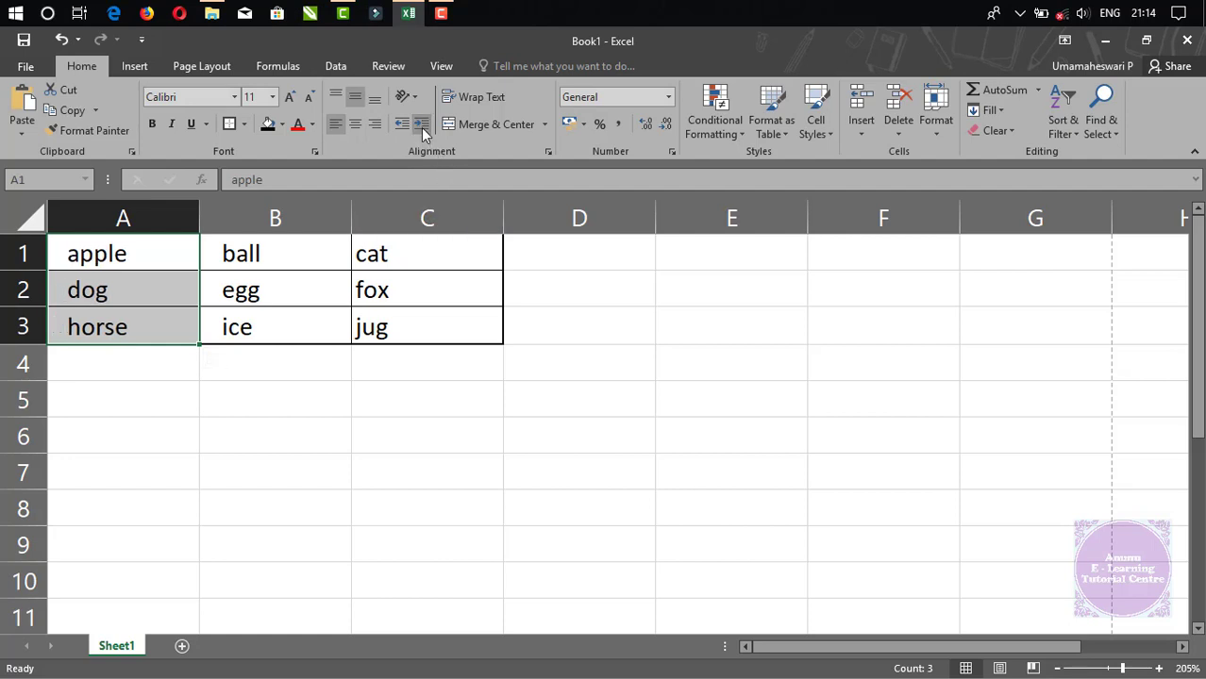
{"action": "left_click", "coordinate": [193, 498]}
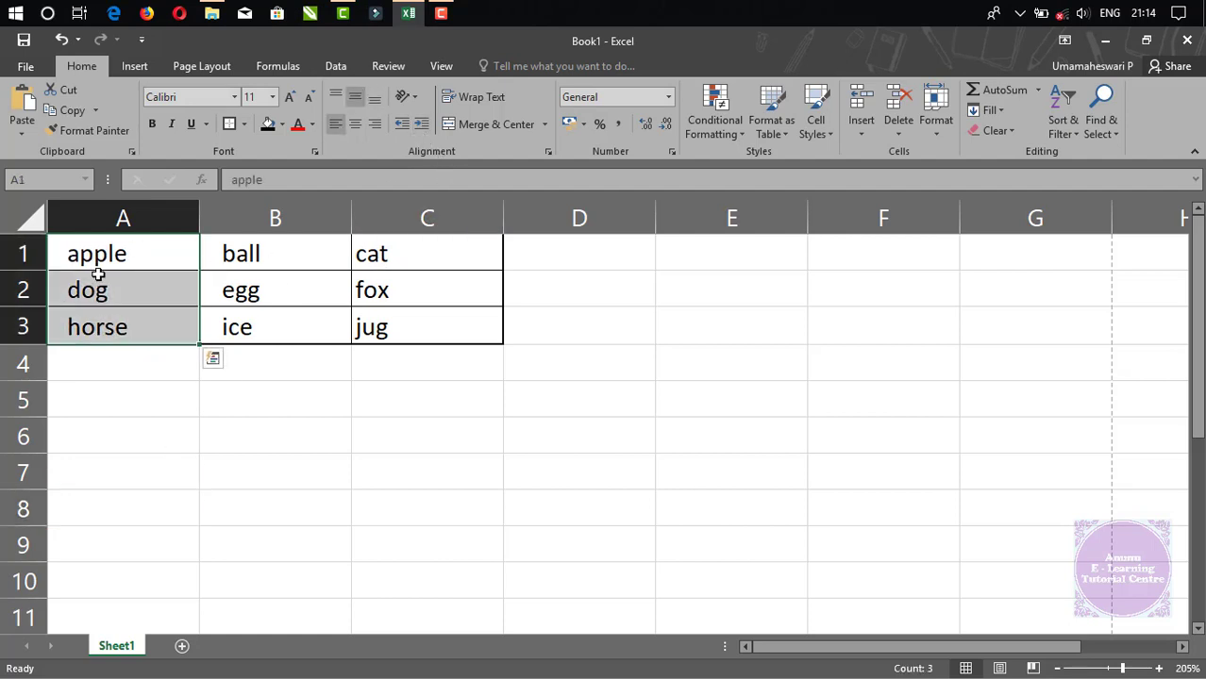
{"action": "key", "text": "F2"}
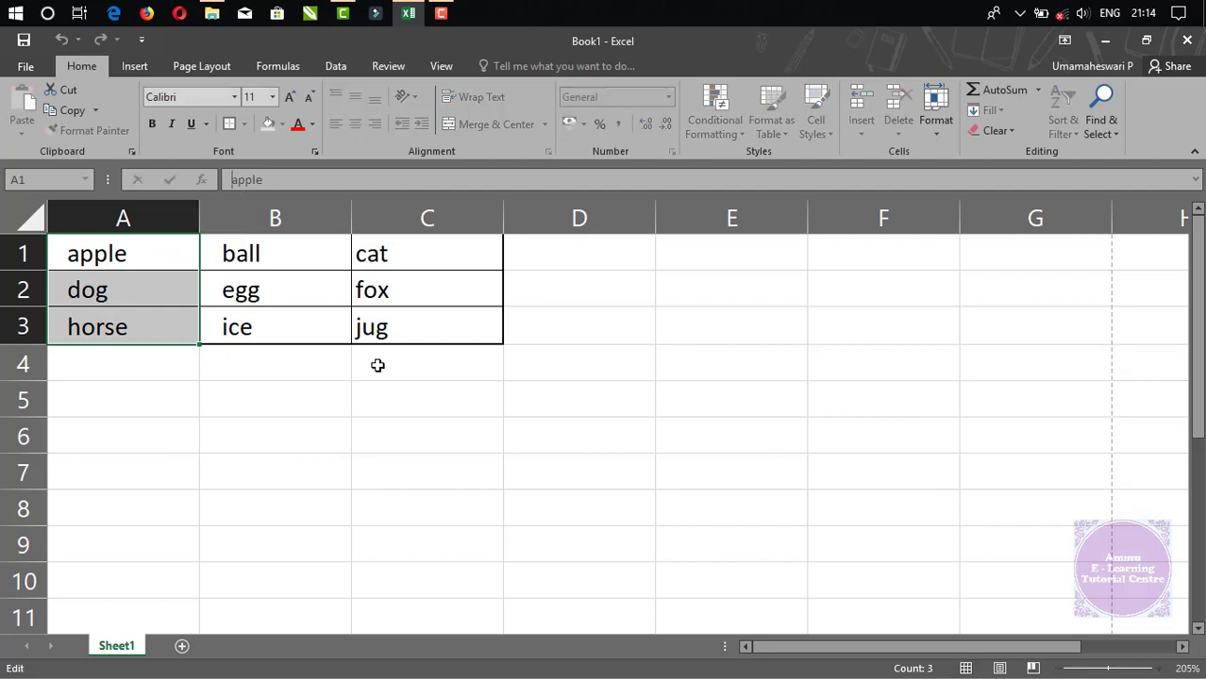
Inspect ball in B1 in edit mode and leave it unchanged.
{"action": "left_click", "coordinate": [264, 265]}
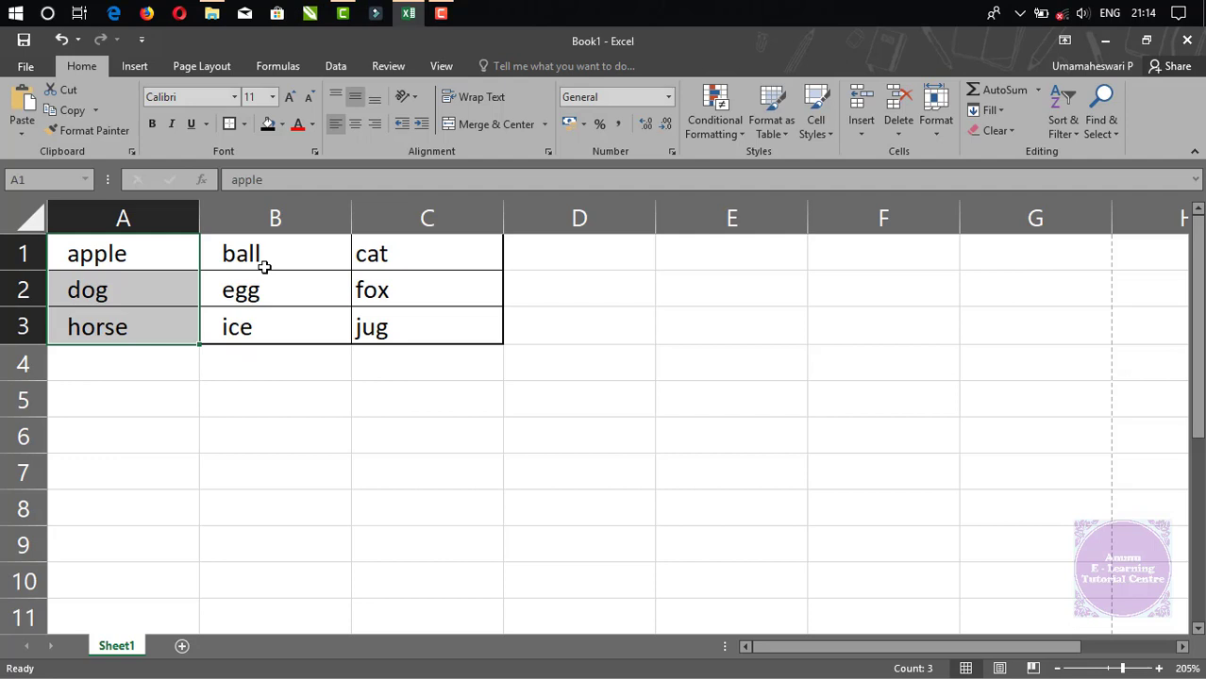
{"action": "double_click", "coordinate": [206, 253]}
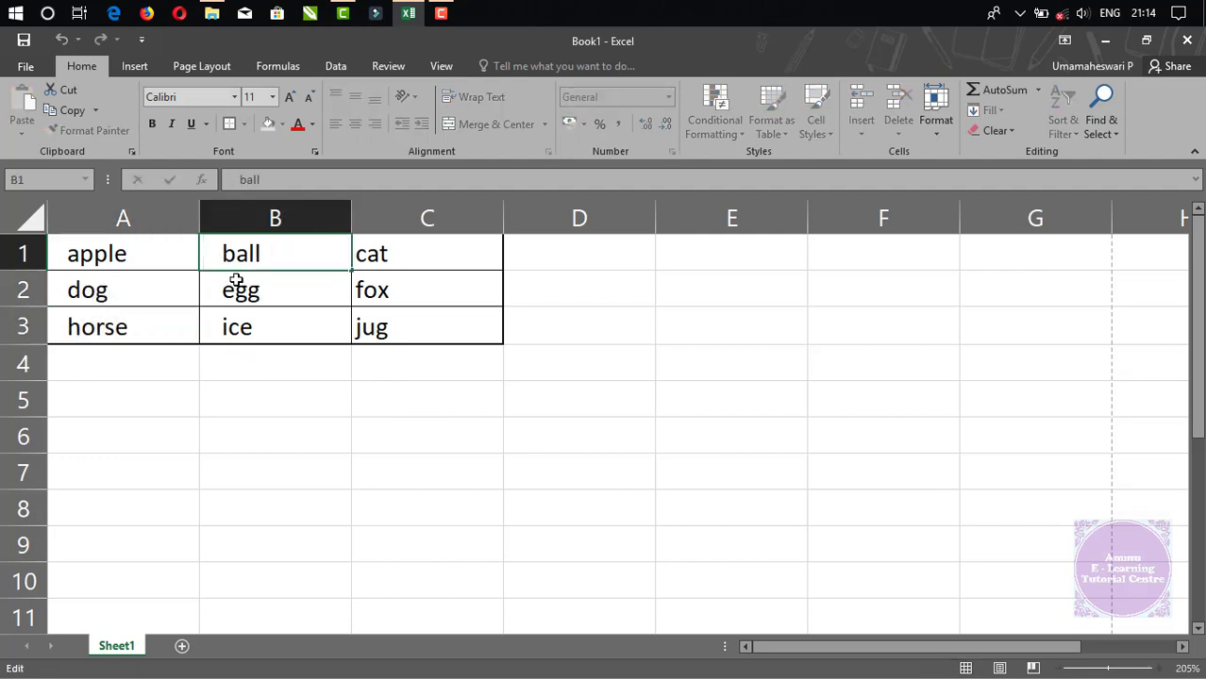
{"action": "key", "text": "Right"}
{"action": "key", "text": "Right"}
{"action": "key", "text": "Left"}
{"action": "key", "text": "Left"}
{"action": "key", "text": "Left"}
{"action": "key", "text": "Escape"}
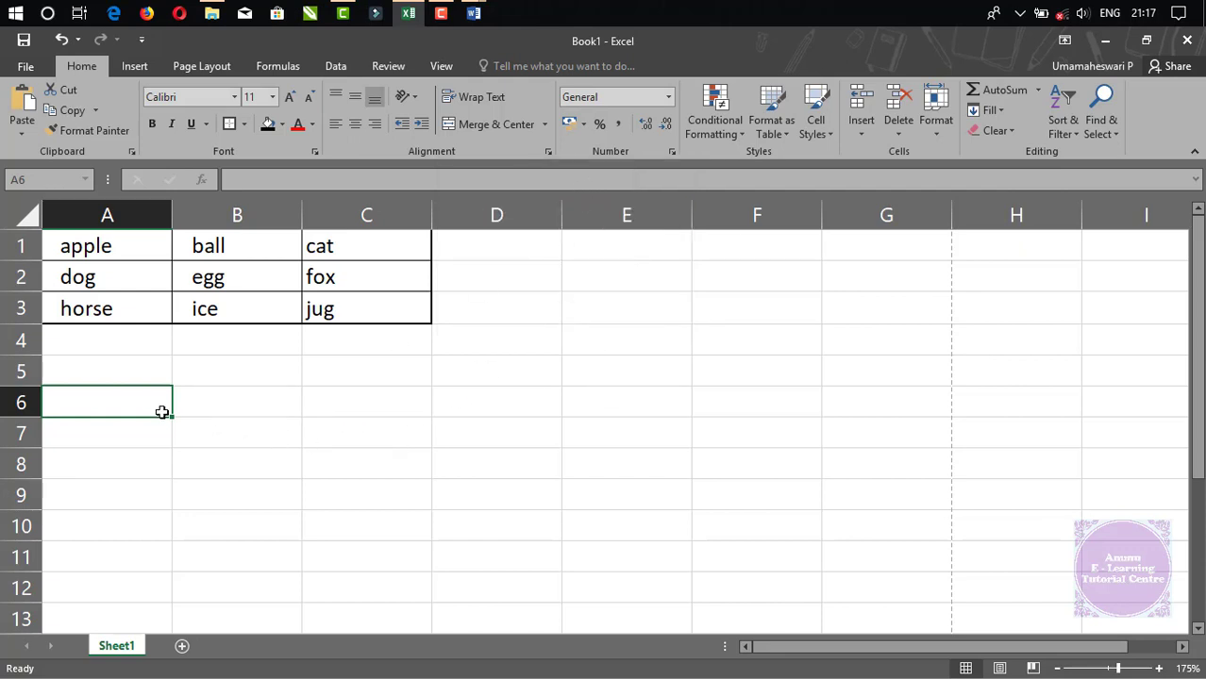
Paste the 'excel 2016 tamil tutorial…' keyword text into A6 and enter hgfh in B6.
{"action": "right_click", "coordinate": [126, 402]}
{"action": "type", "text": "excel 2016 tamil tutorial, excel introduction in tamil, excel 2016 introduction in tamil, excel interface tamil tutorial, excel 2016 introduction and interface tamil tutorial"}
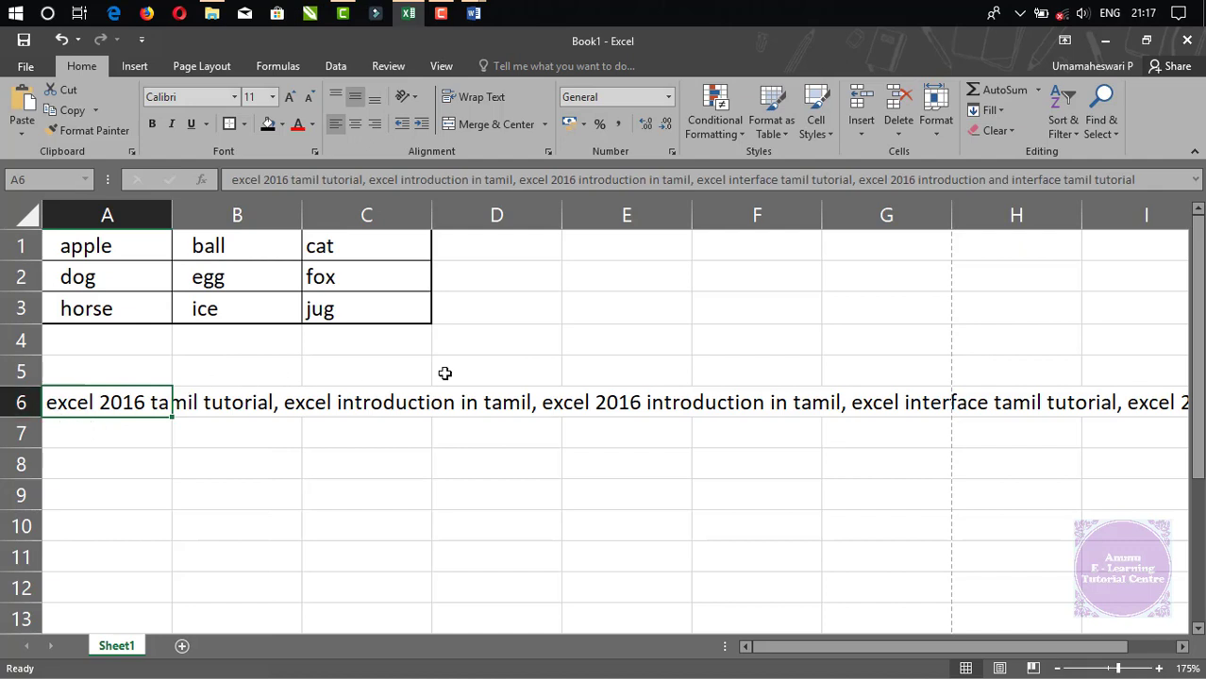
{"action": "left_click", "coordinate": [236, 401]}
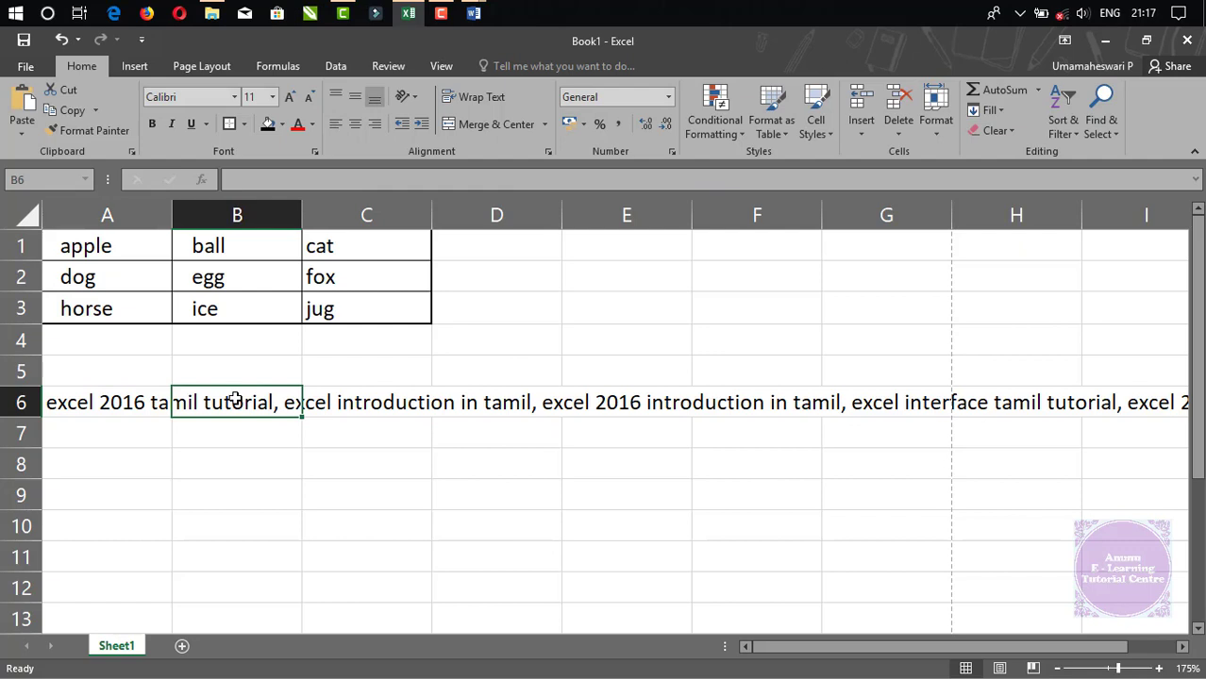
{"action": "type", "text": "hgfh"}
{"action": "left_click", "coordinate": [209, 512]}
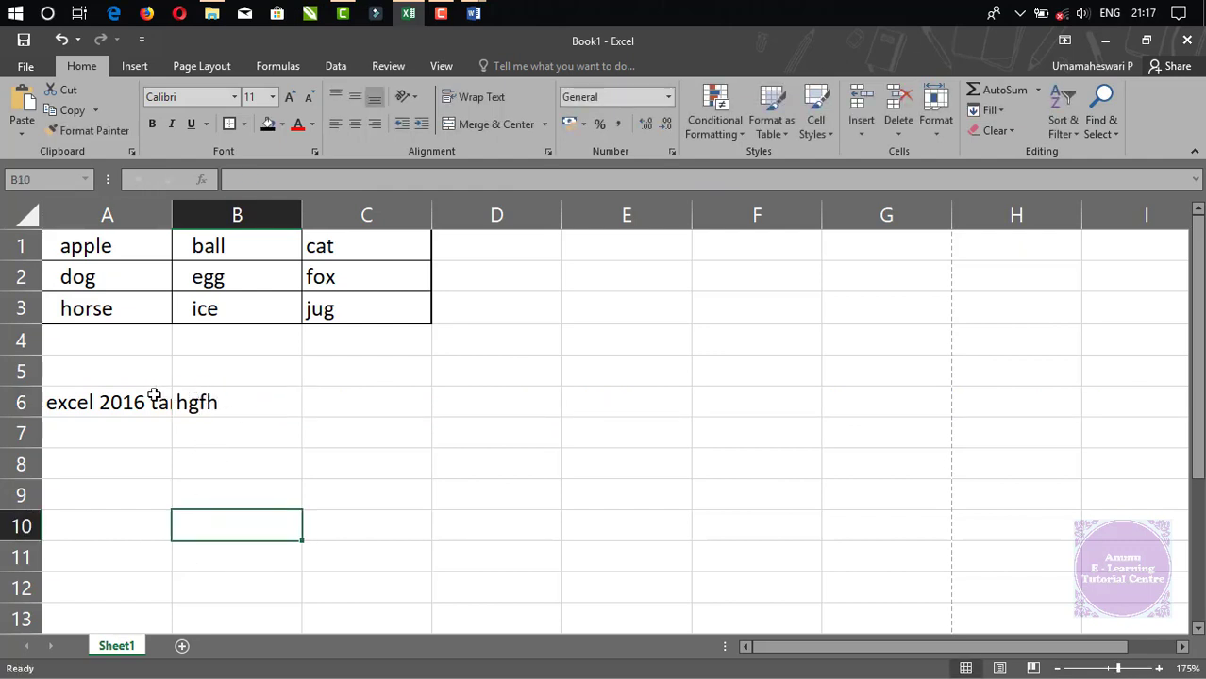
Replace B6's entry with ghgfh and reselect A6.
{"action": "left_click", "coordinate": [193, 391]}
{"action": "key", "text": "Delete"}
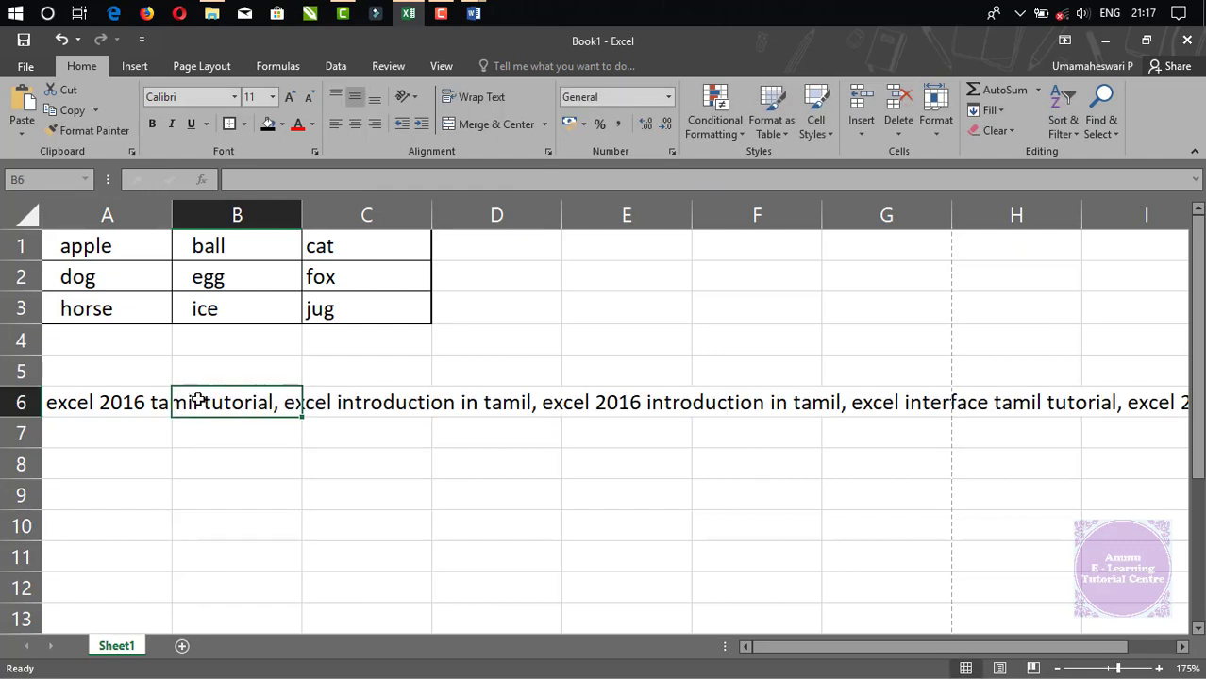
{"action": "type", "text": "ghgfh"}
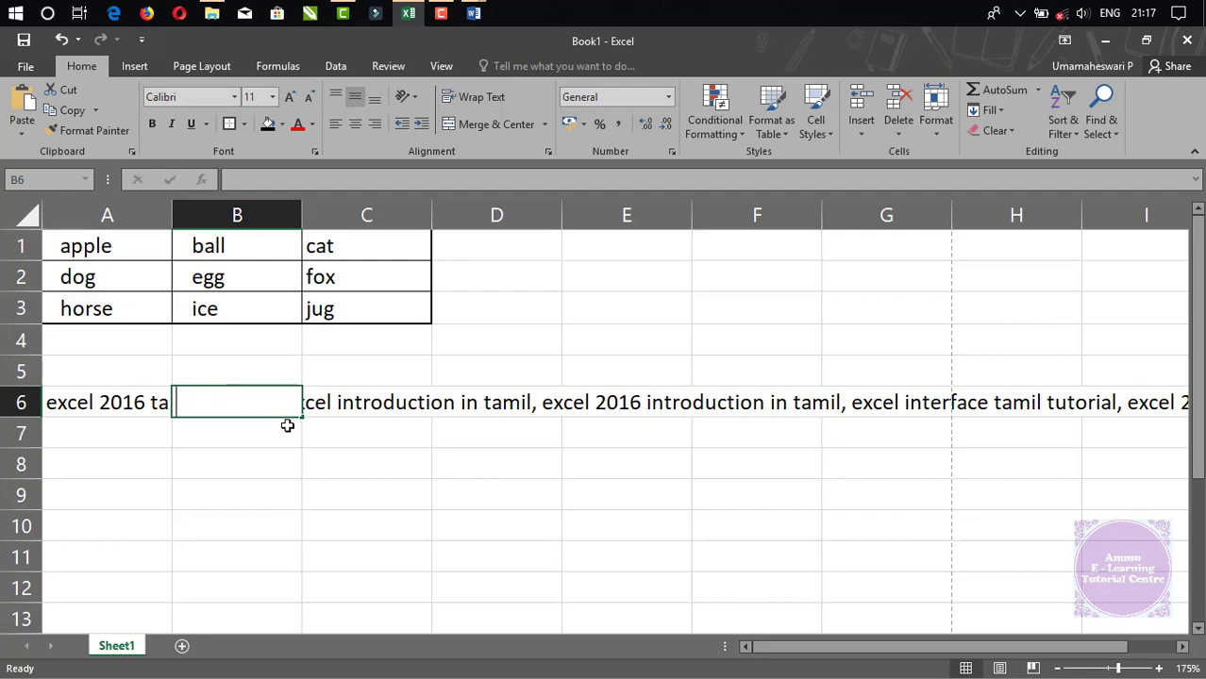
{"action": "left_click", "coordinate": [247, 453]}
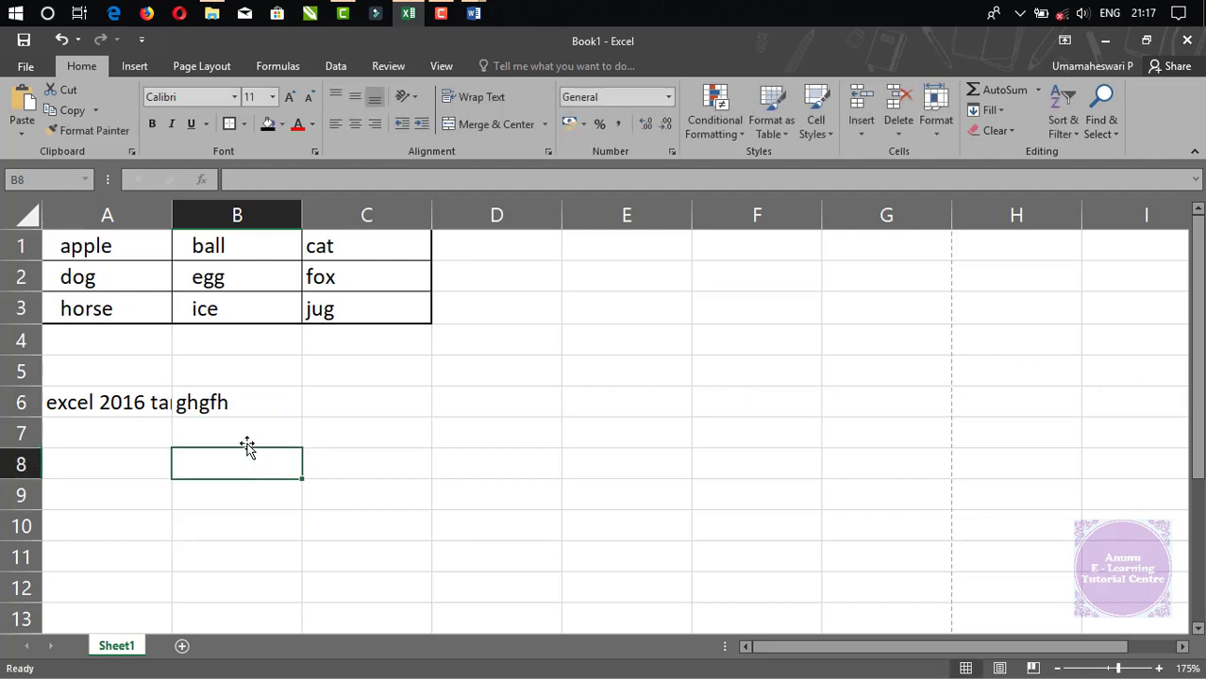
{"action": "left_click", "coordinate": [104, 400]}
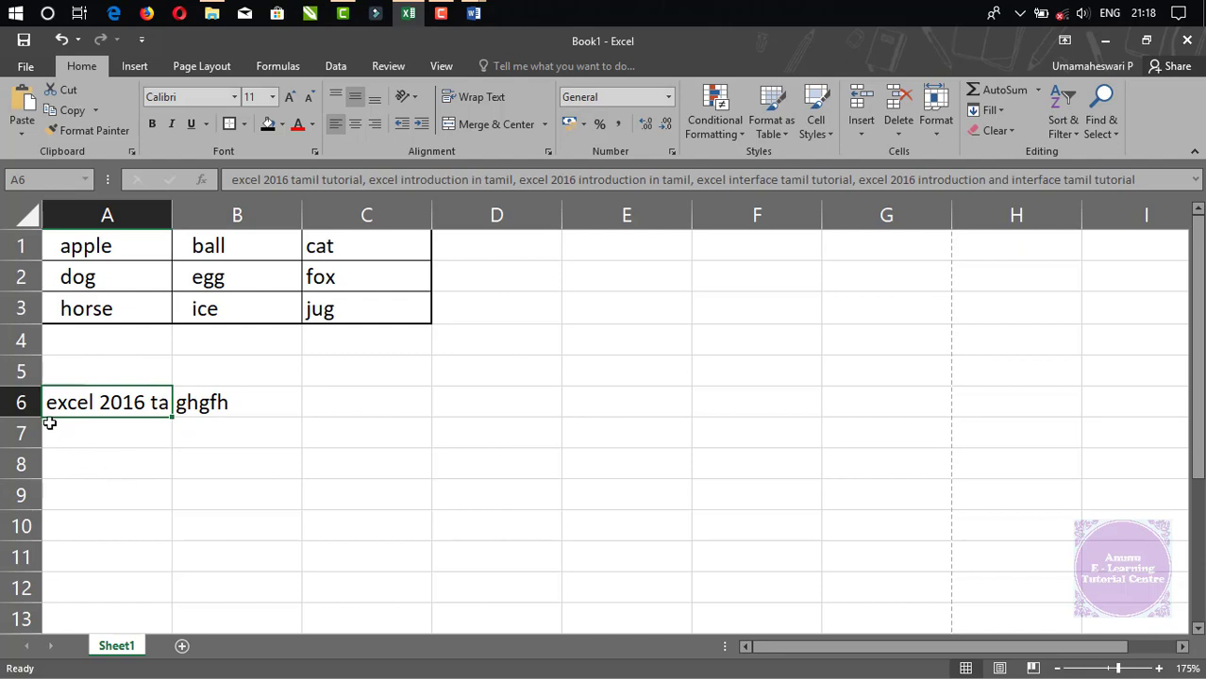
Heighten row 6, wrap A6's text, widen column A, then shrink row 6 to fit.
{"action": "left_click_drag", "start_coordinate": [31, 417], "coordinate": [31, 495]}
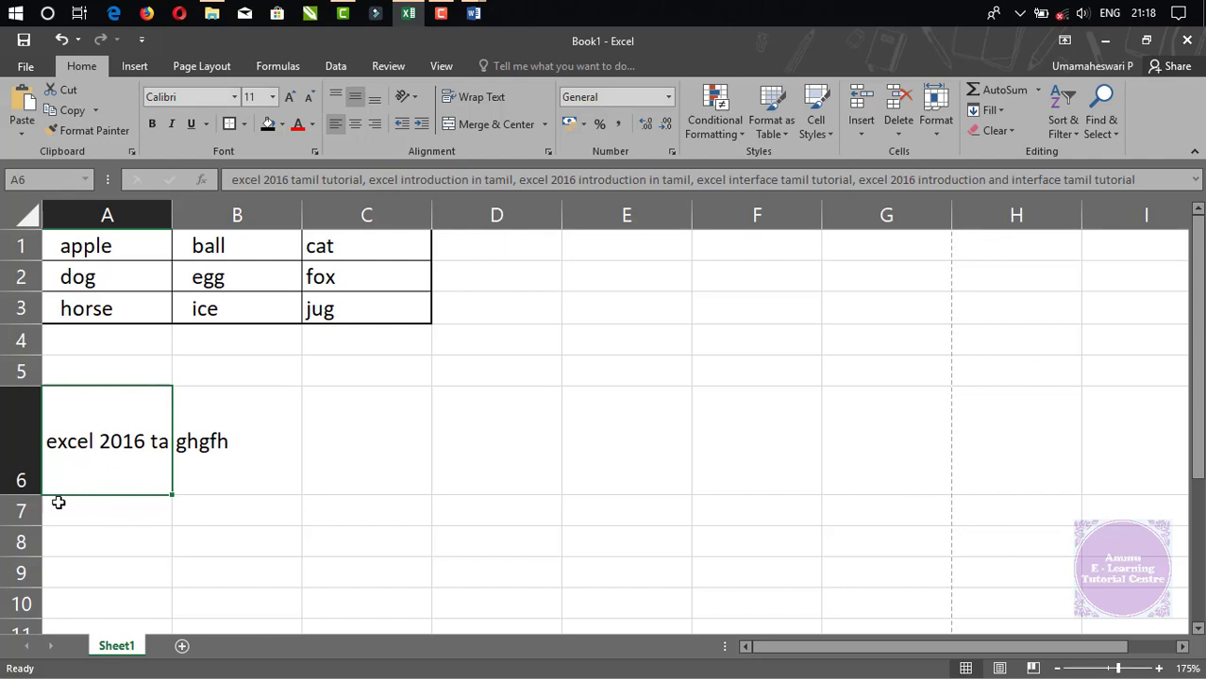
{"action": "left_click_drag", "start_coordinate": [25, 495], "coordinate": [24, 588]}
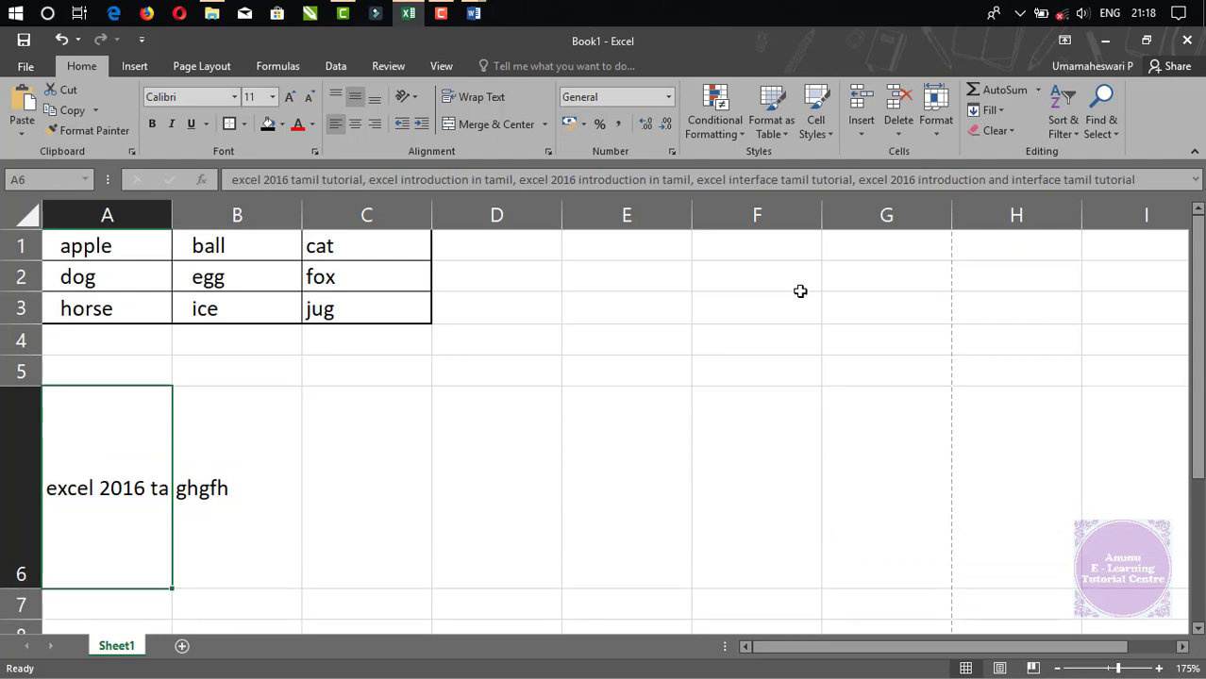
{"action": "left_click", "coordinate": [479, 99]}
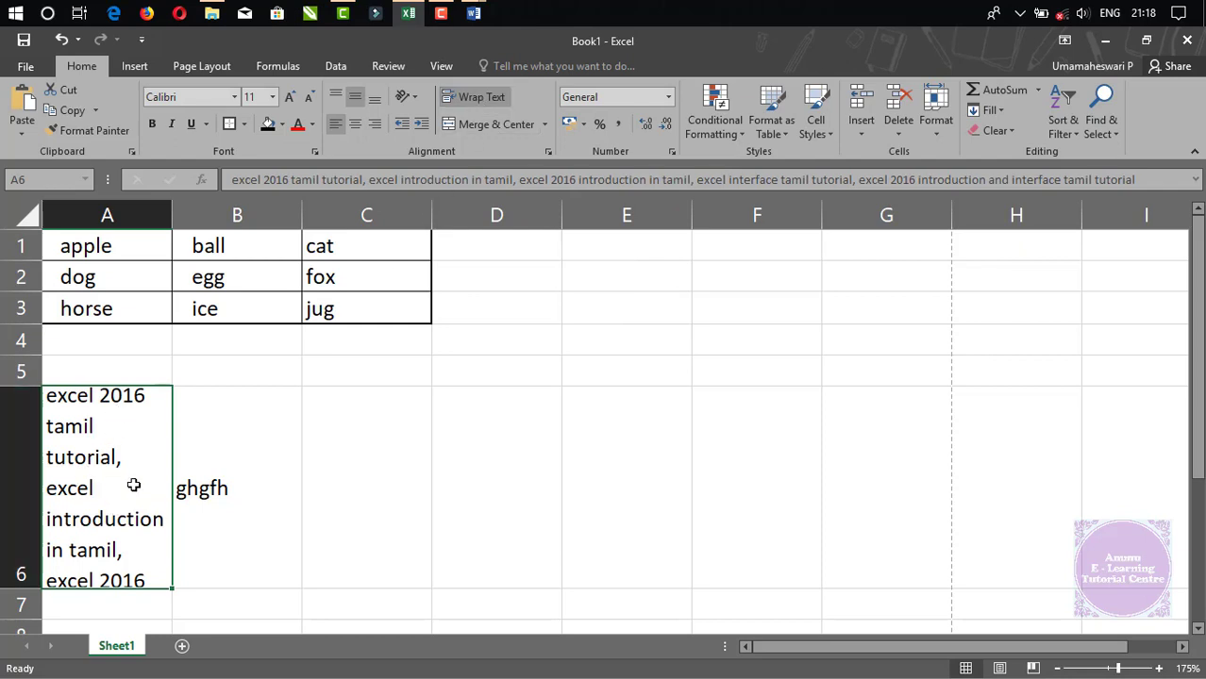
{"action": "left_click_drag", "start_coordinate": [177, 213], "coordinate": [553, 217]}
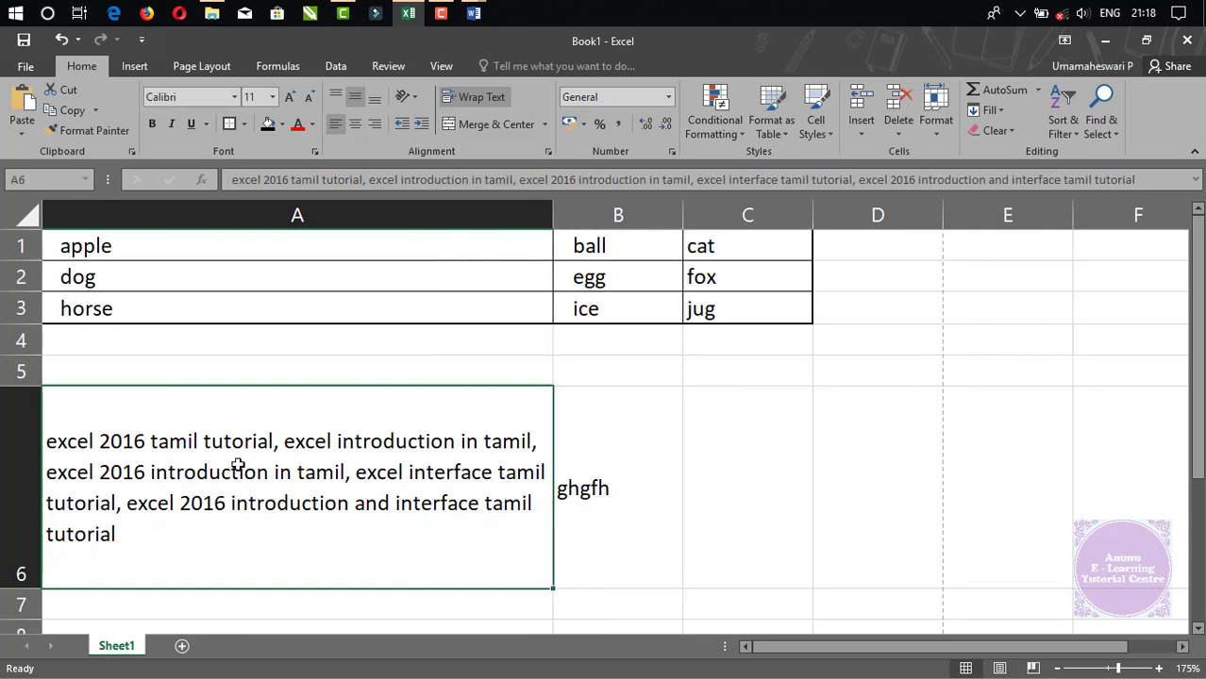
{"action": "left_click_drag", "start_coordinate": [25, 588], "coordinate": [23, 509]}
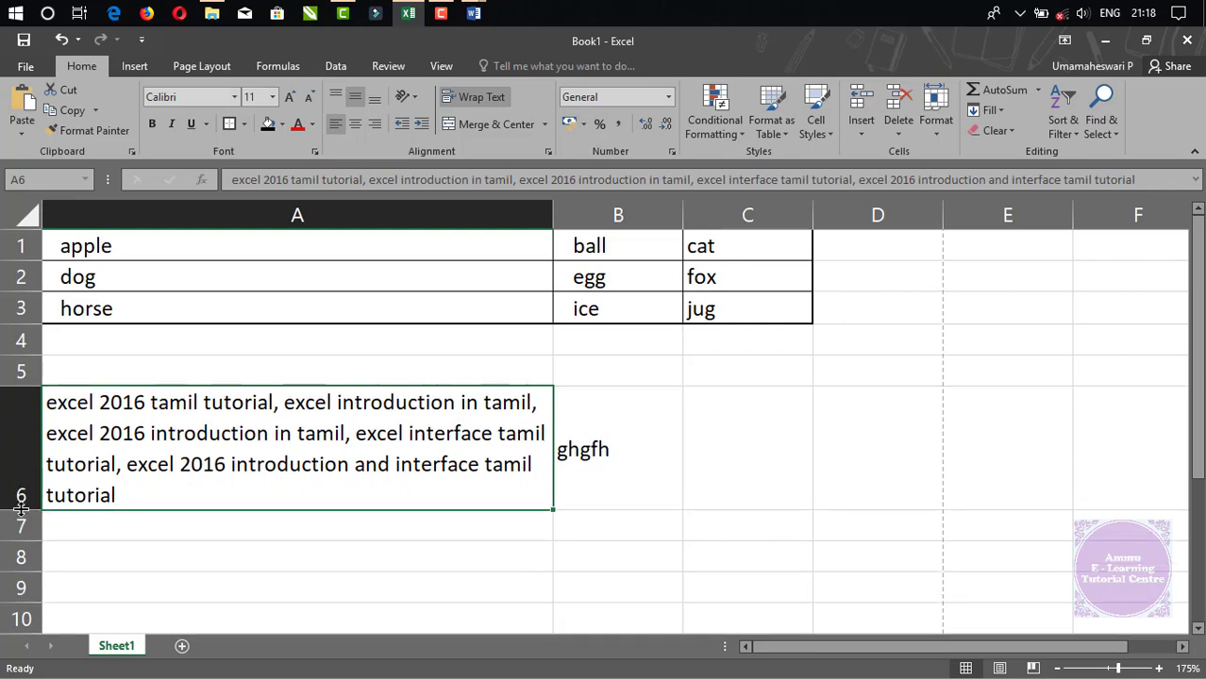
Reduce A6's font to 10, narrow column A to 42.00, and toggle Wrap Text off and on.
{"action": "left_click", "coordinate": [308, 96]}
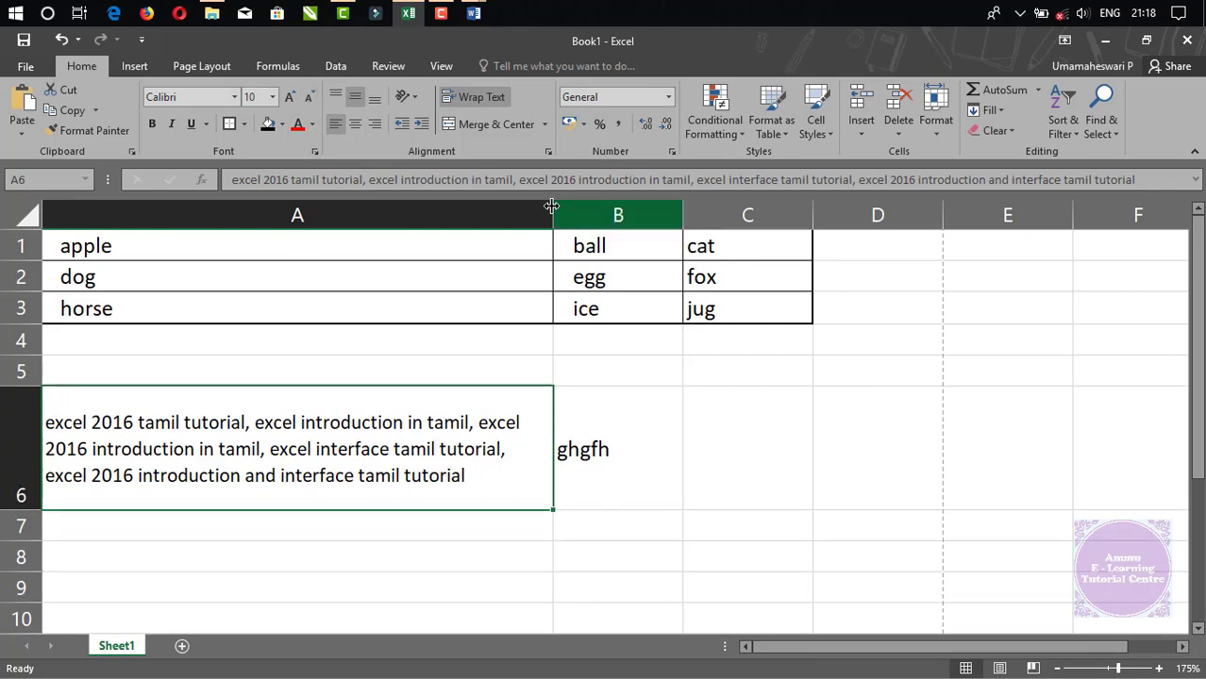
{"action": "left_click_drag", "start_coordinate": [552, 209], "coordinate": [435, 206]}
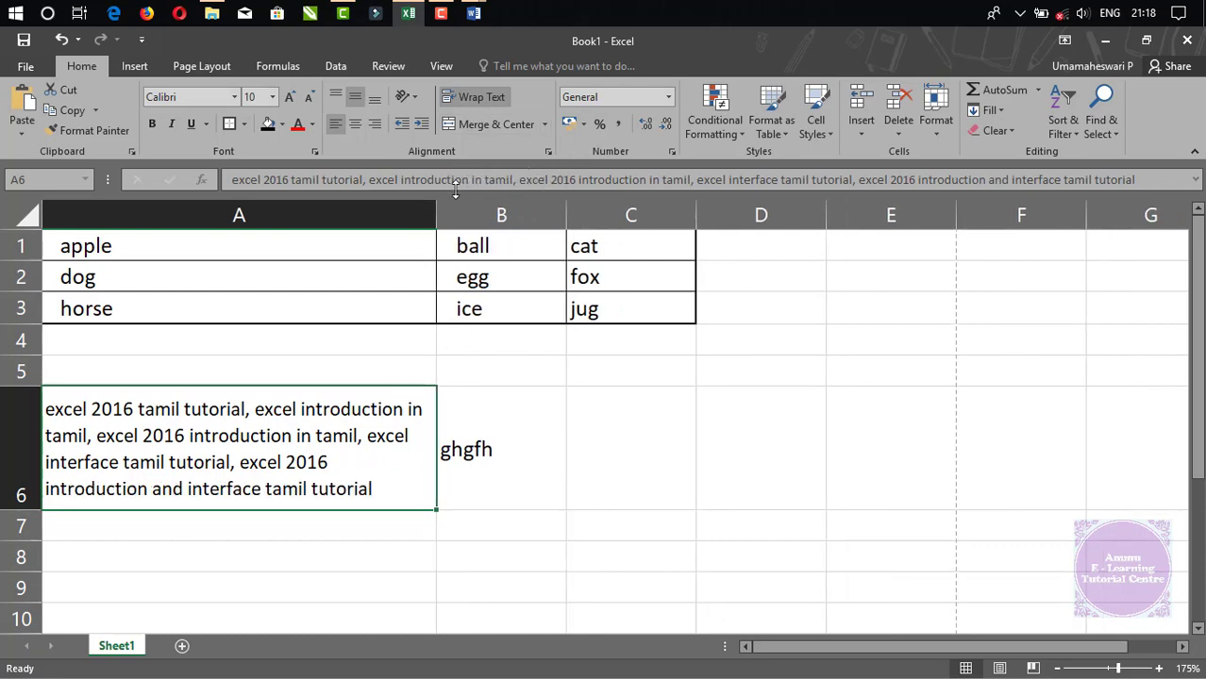
{"action": "left_click", "coordinate": [462, 102]}
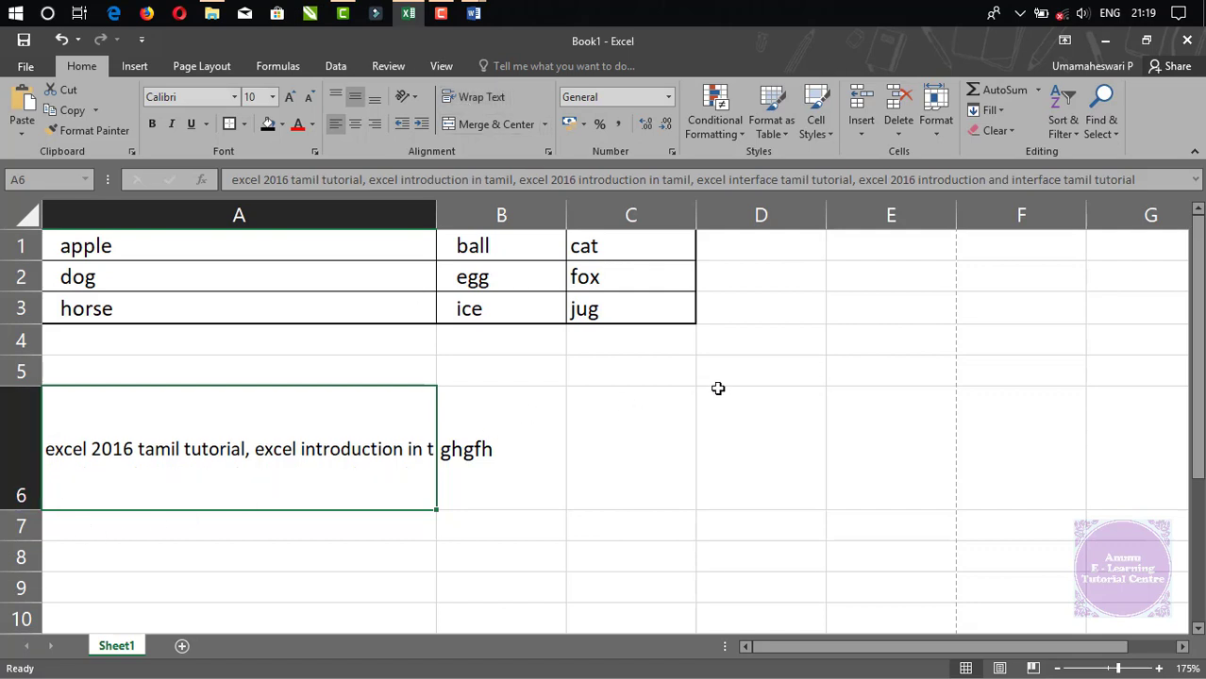
{"action": "left_click", "coordinate": [470, 99]}
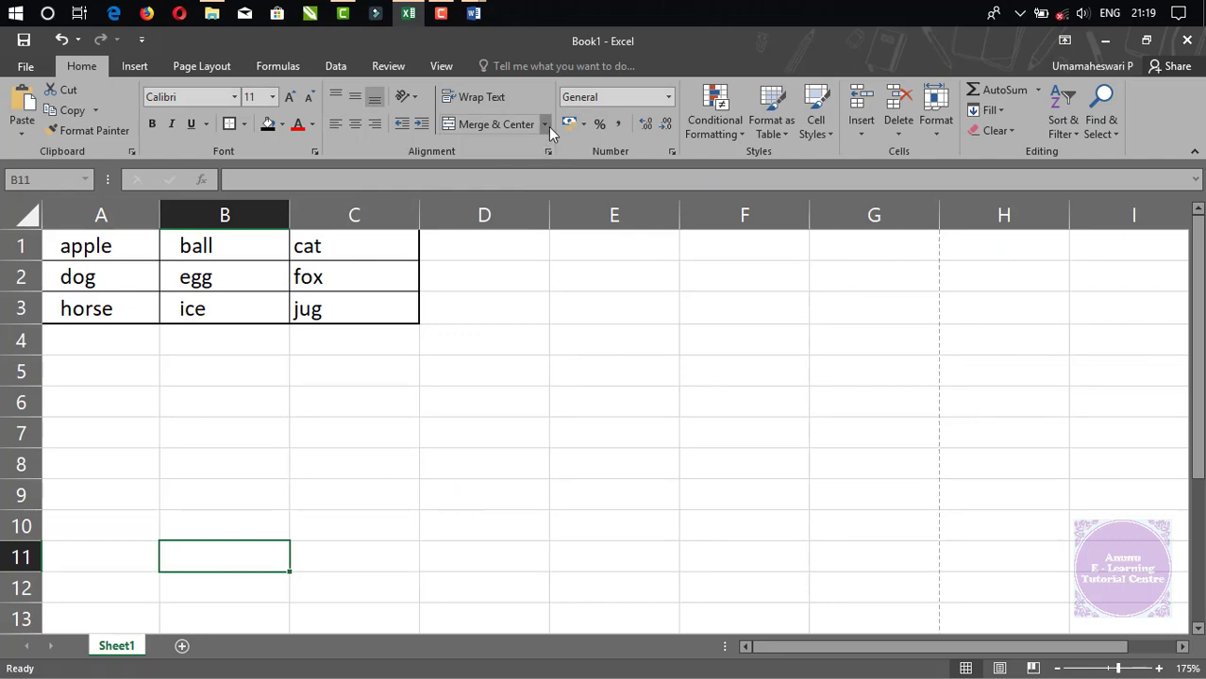
{"action": "left_click", "coordinate": [546, 127]}
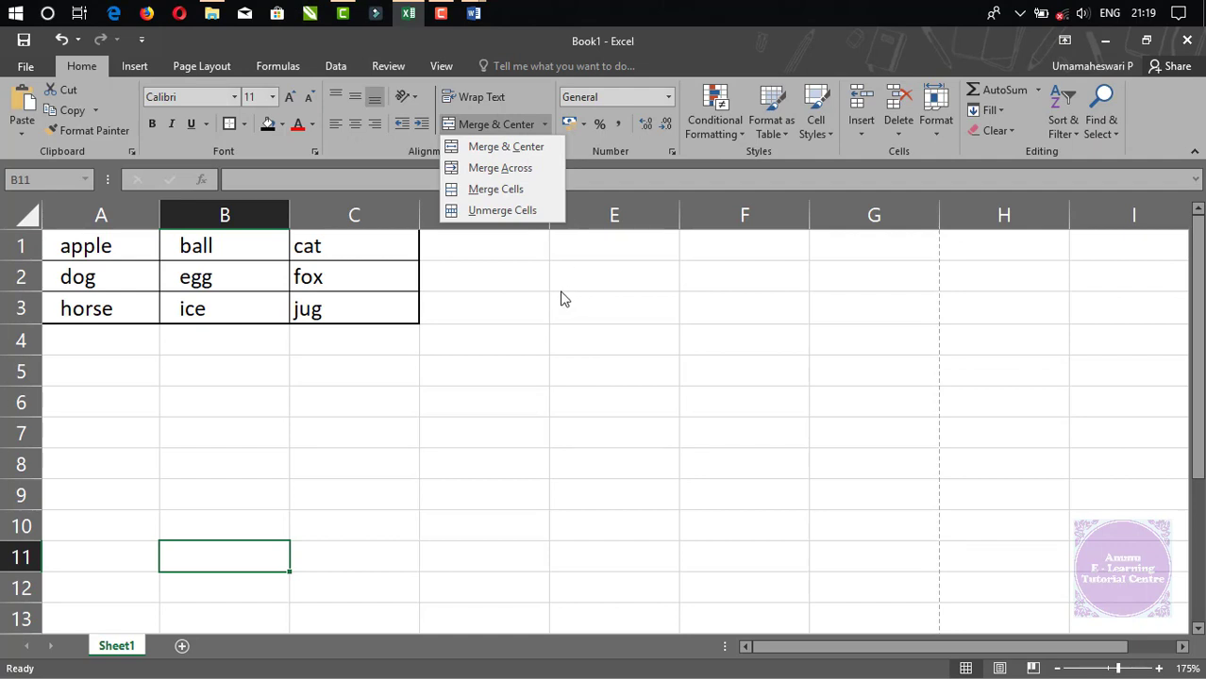
{"action": "left_click", "coordinate": [522, 363]}
{"action": "left_click", "coordinate": [506, 332]}
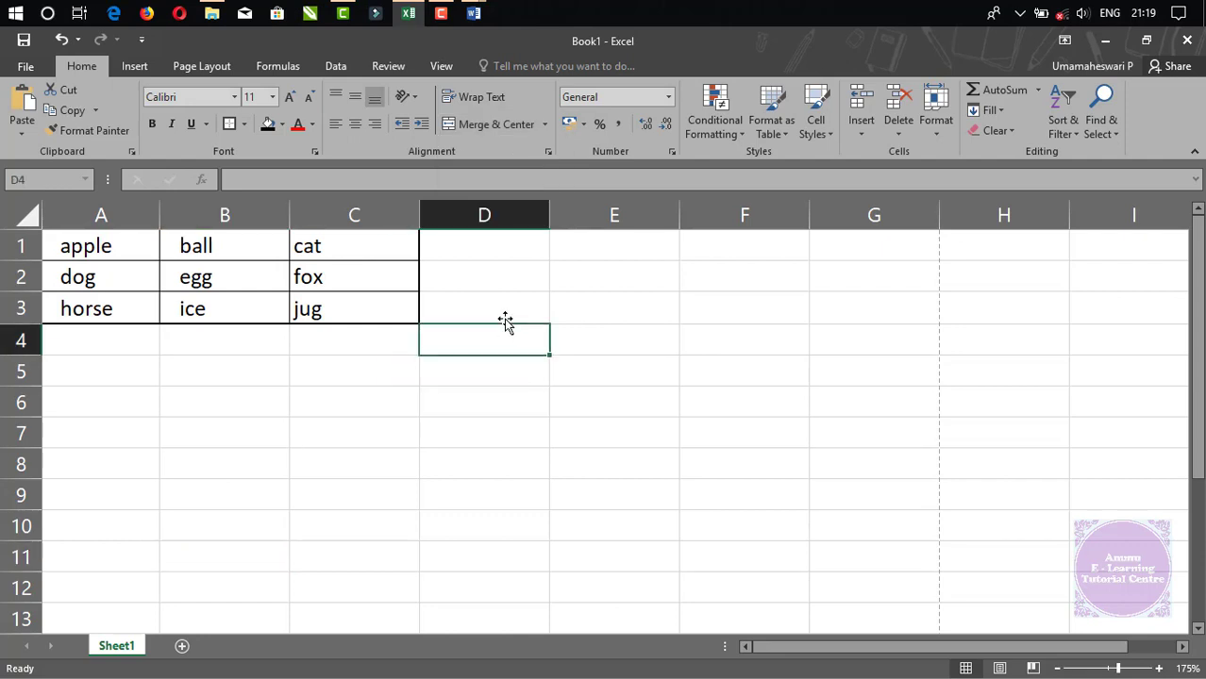
{"action": "left_click_drag", "start_coordinate": [503, 428], "coordinate": [575, 429]}
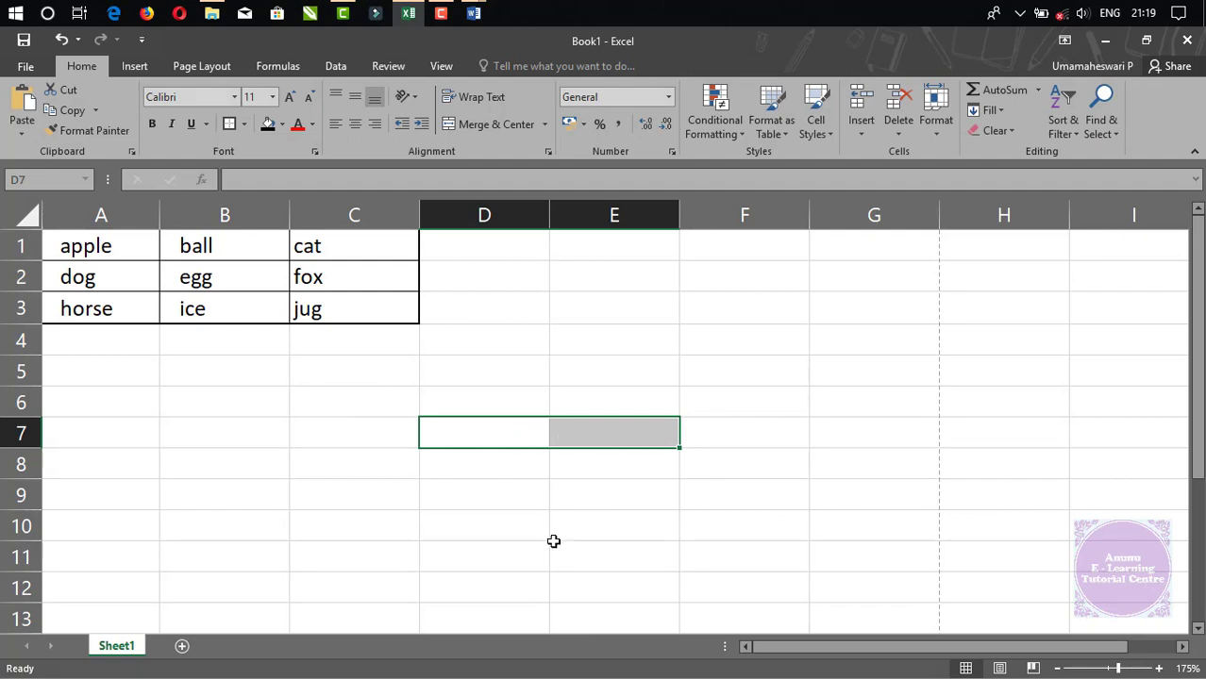
{"action": "left_click", "coordinate": [475, 463]}
Enter the labels (A) in D8 and (B) in E8.
{"action": "type", "text": "(A)"}
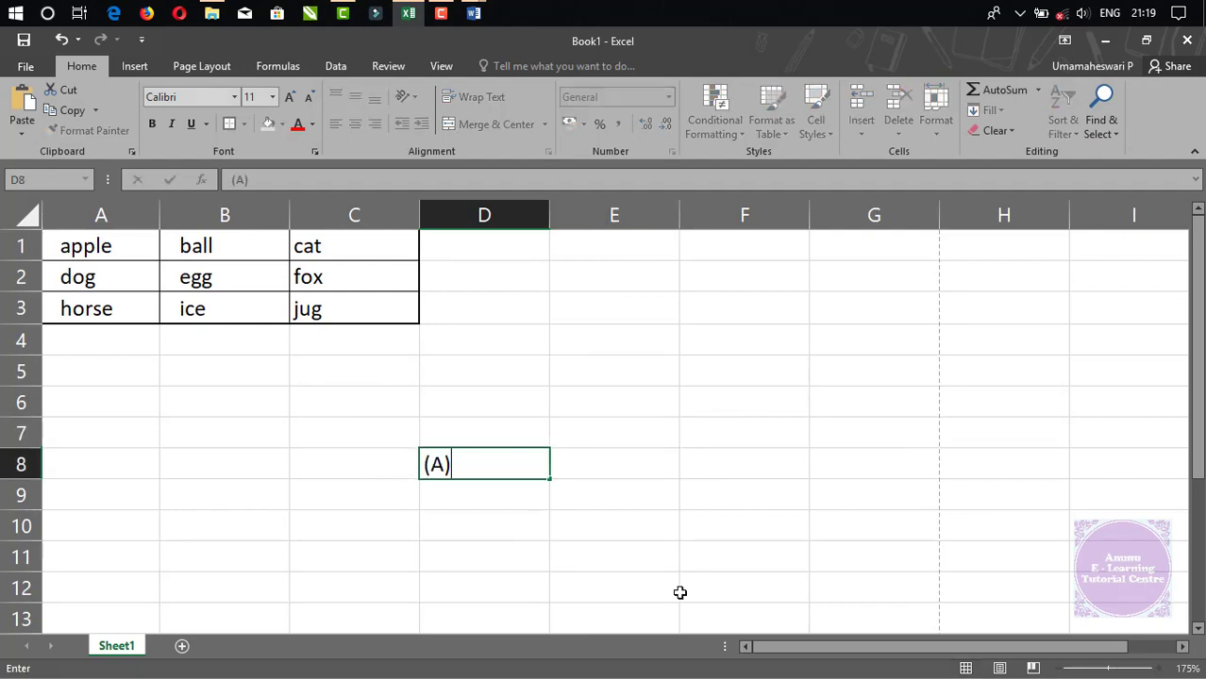
{"action": "key", "text": "Tab"}
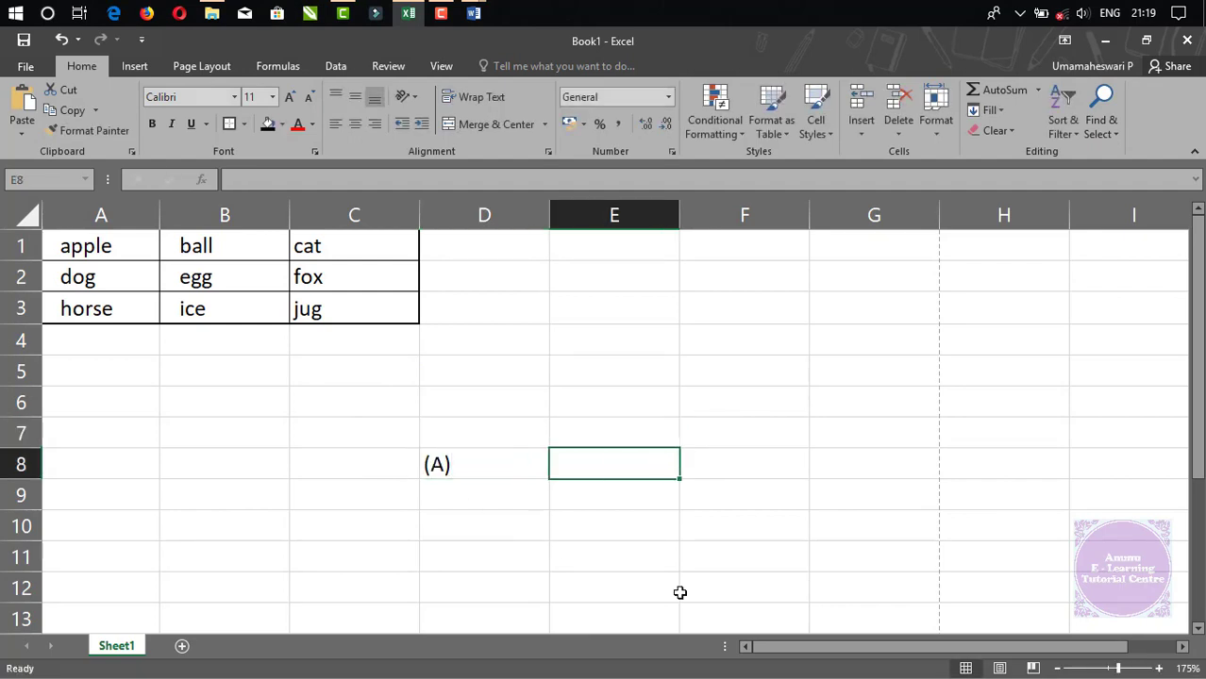
{"action": "type", "text": "(B)"}
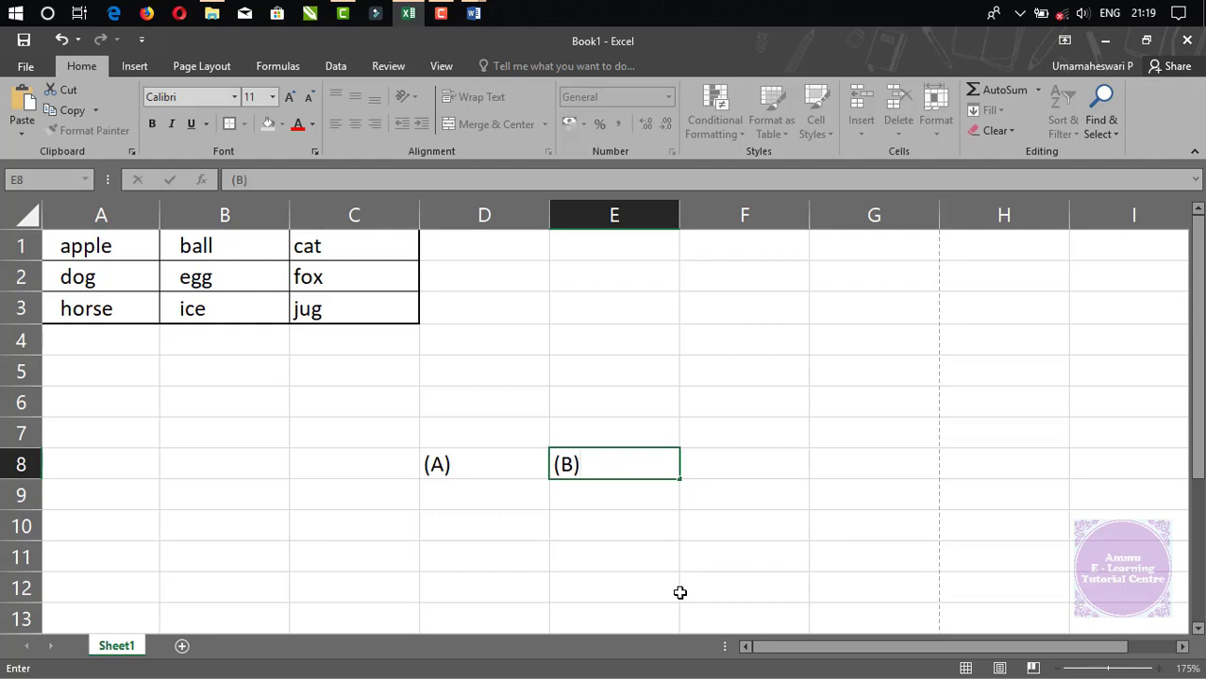
{"action": "key", "text": "Up"}
Merge and centre D7:E7 and type the heading 'Total'.
{"action": "key", "text": "Left"}
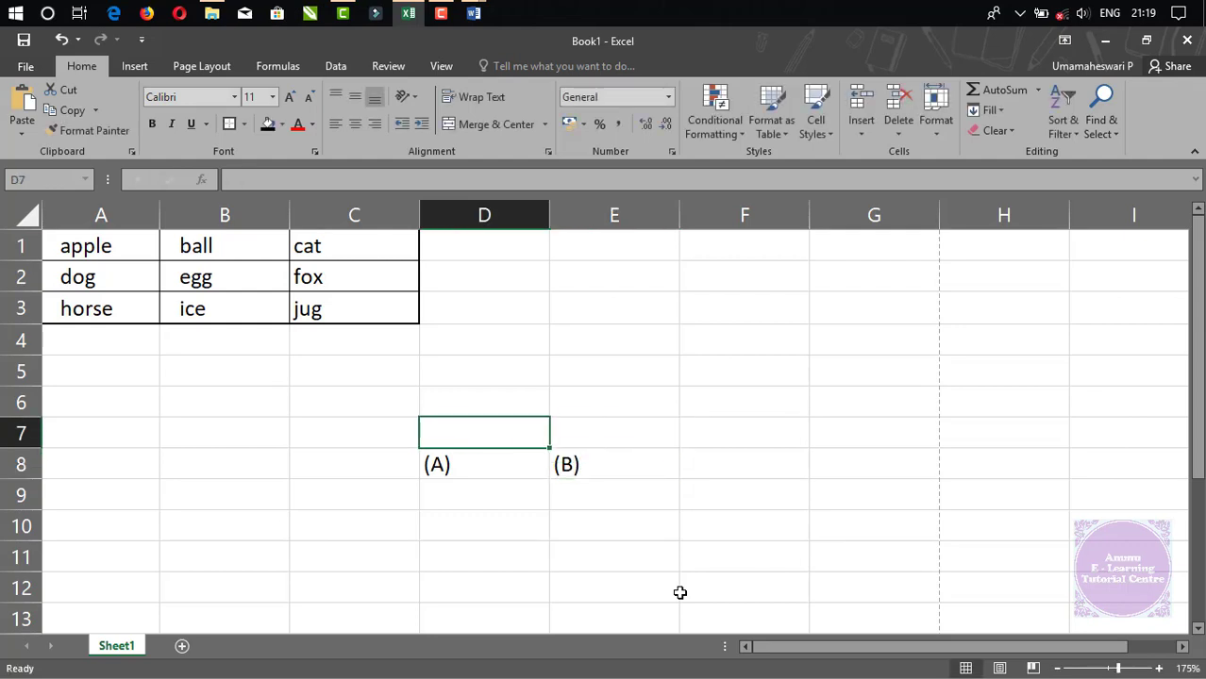
{"action": "key", "text": "shift+Right"}
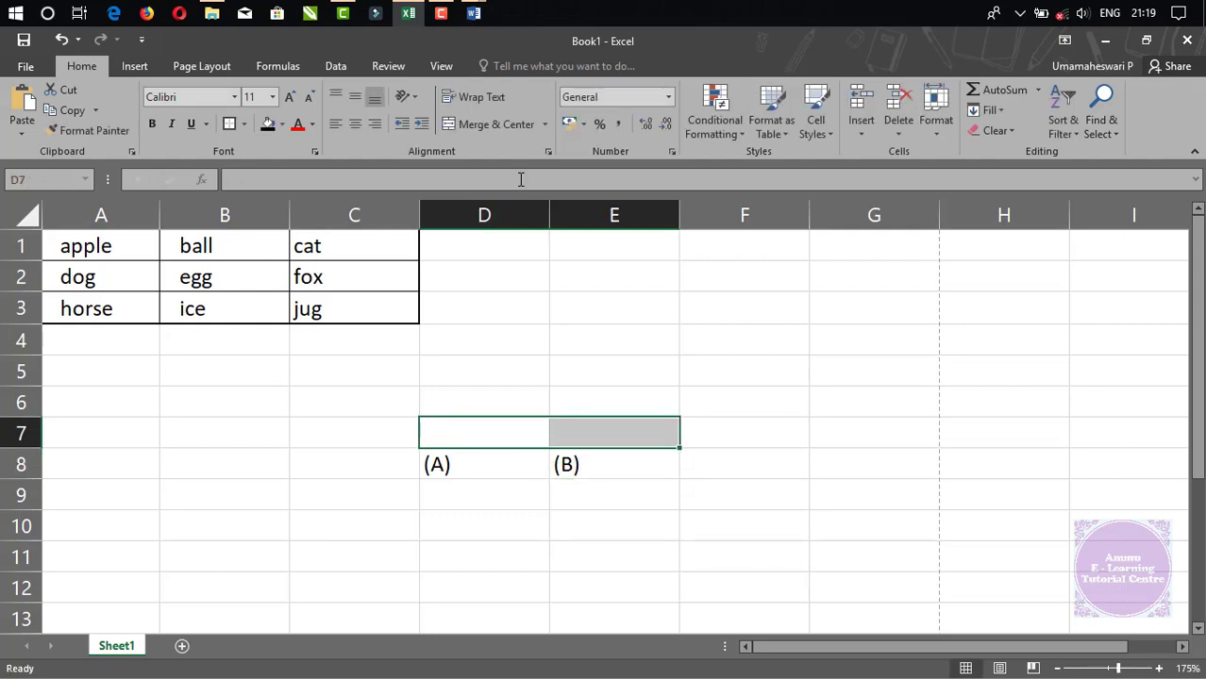
{"action": "left_click", "coordinate": [487, 126]}
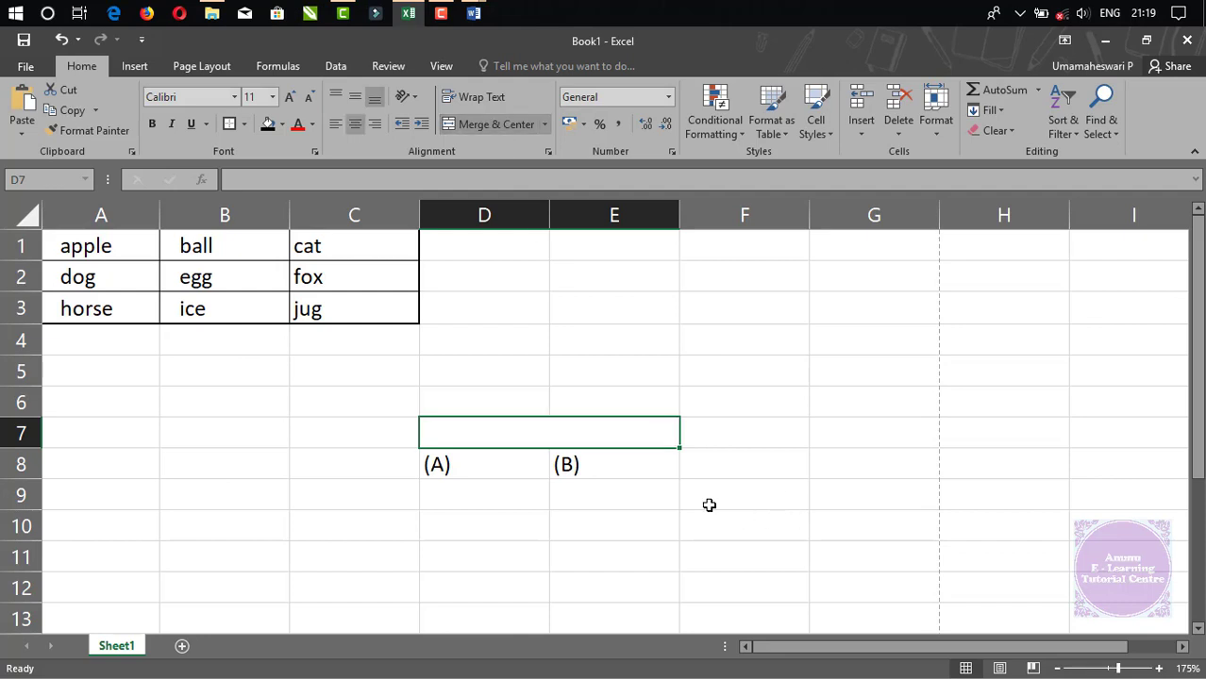
{"action": "type", "text": "Total"}
{"action": "key", "text": "Return"}
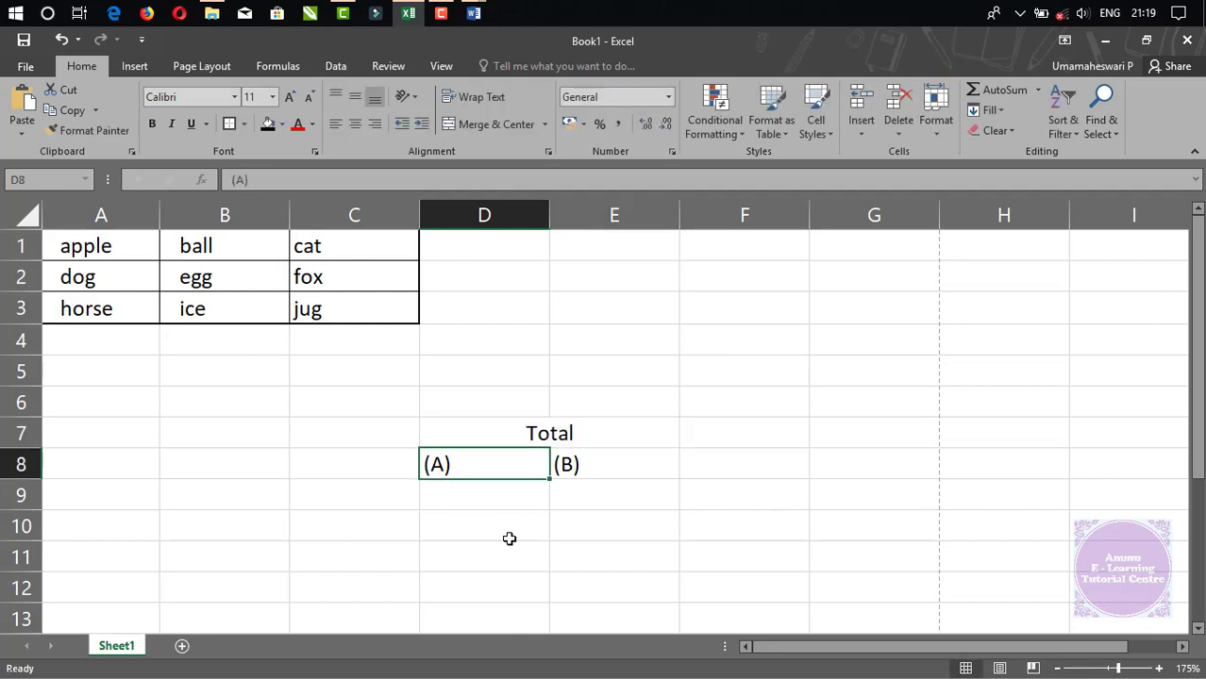
Centre the (A) and (B) labels in D8:E8.
{"action": "left_click_drag", "start_coordinate": [495, 457], "coordinate": [592, 458]}
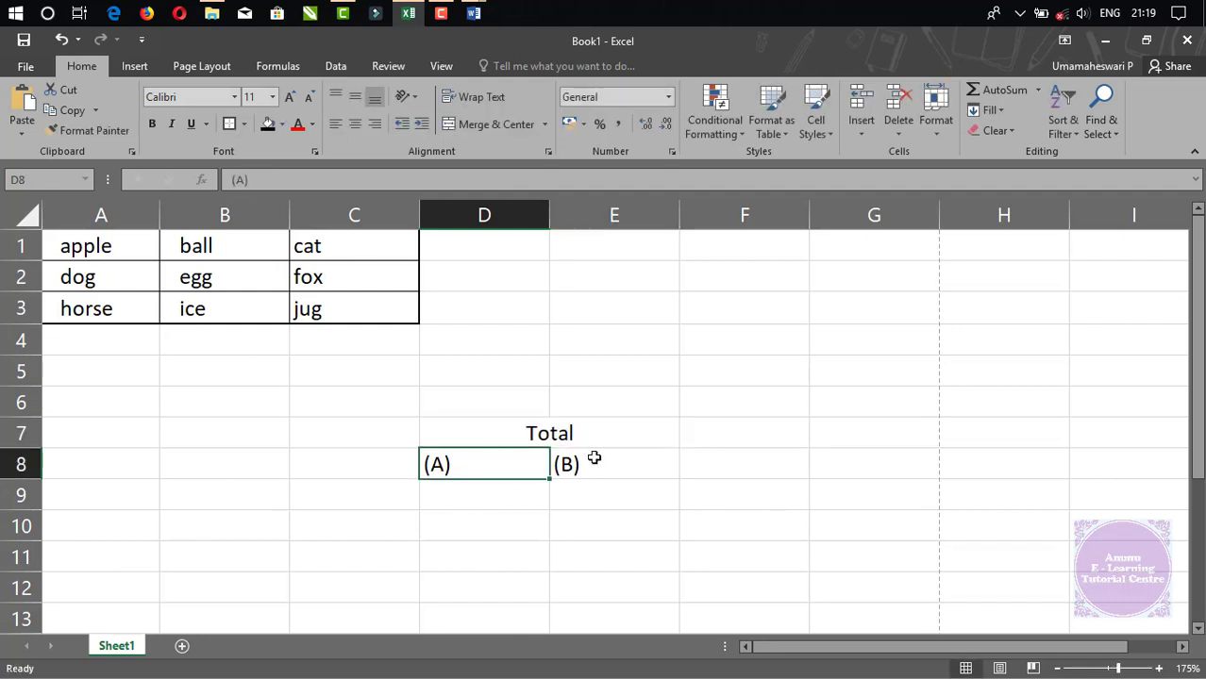
{"action": "left_click", "coordinate": [357, 125]}
{"action": "left_click", "coordinate": [573, 380]}
Apply All Borders to the D7:E8 Total block and check the result.
{"action": "left_click_drag", "start_coordinate": [548, 434], "coordinate": [526, 461]}
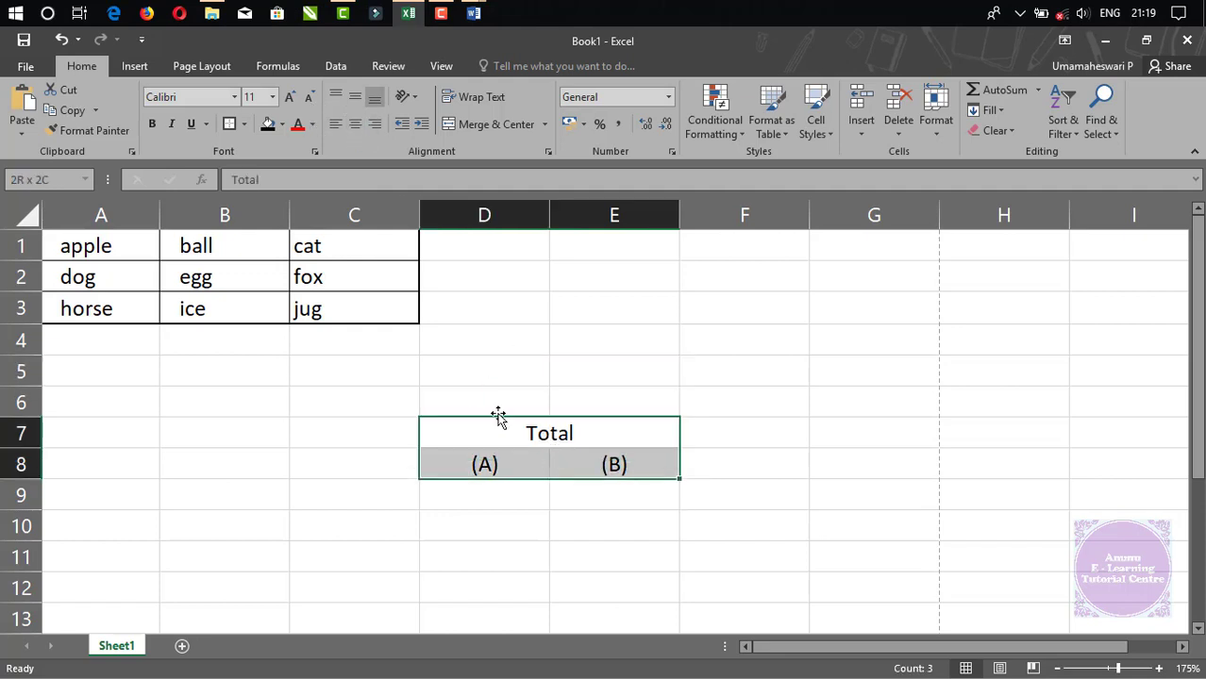
{"action": "left_click", "coordinate": [244, 125]}
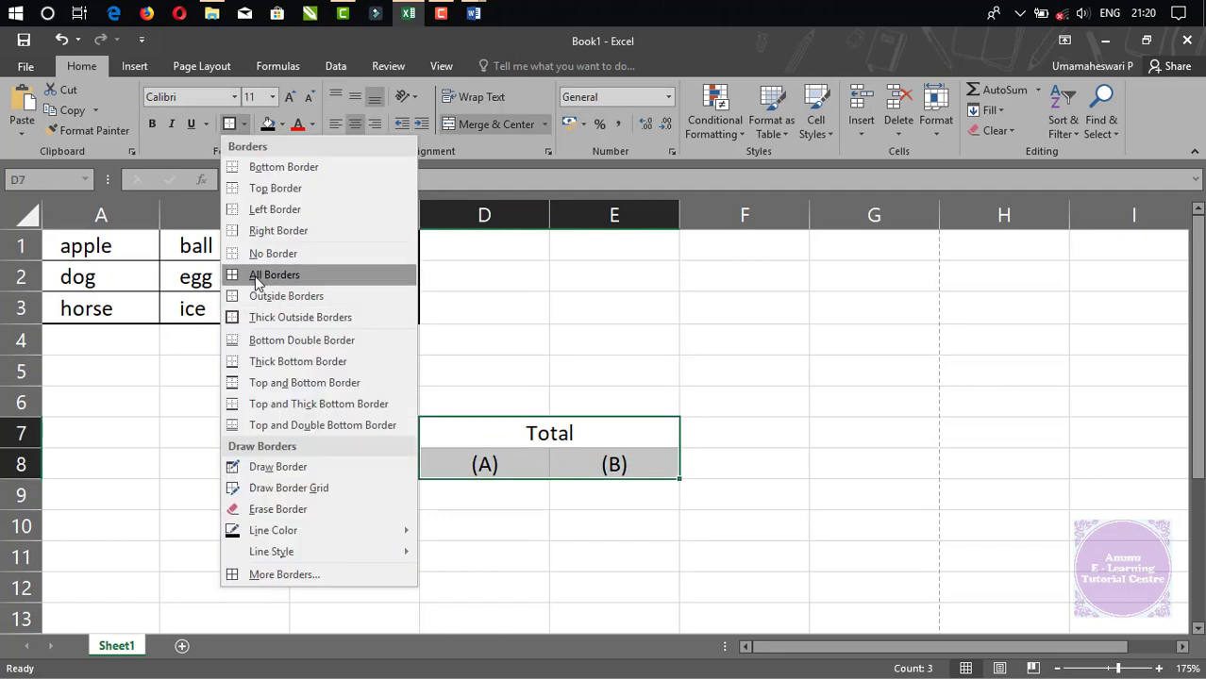
{"action": "left_click", "coordinate": [257, 279]}
{"action": "left_click", "coordinate": [800, 407]}
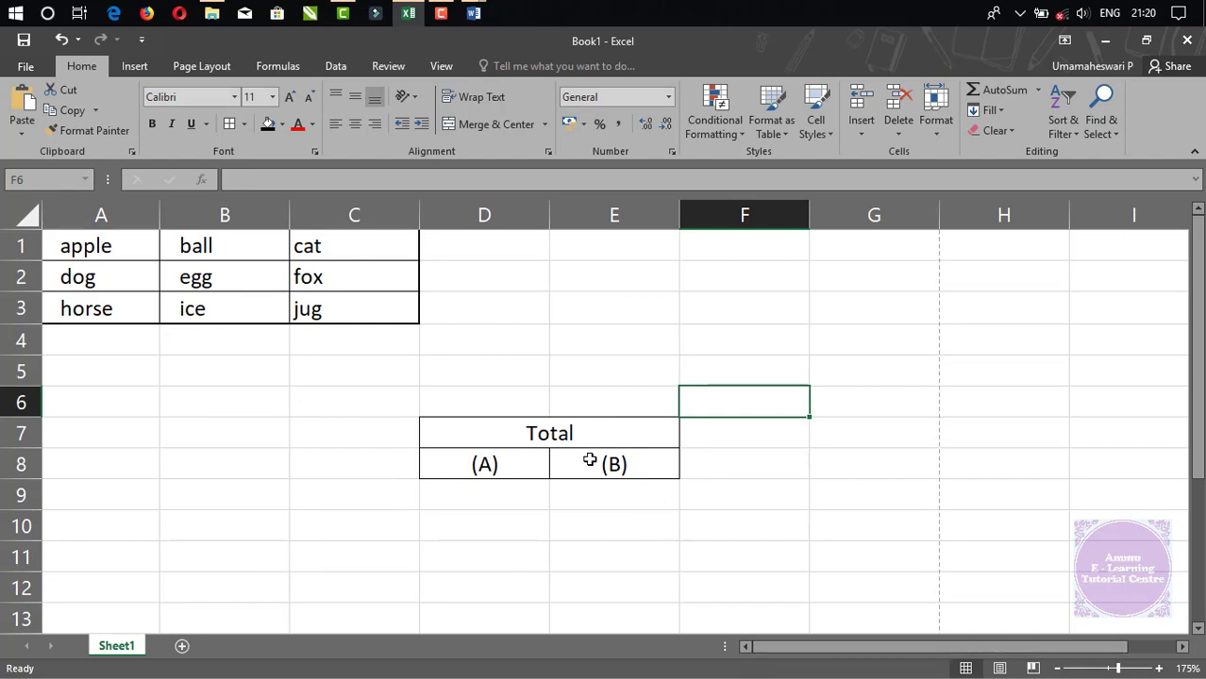
{"action": "left_click", "coordinate": [534, 433]}
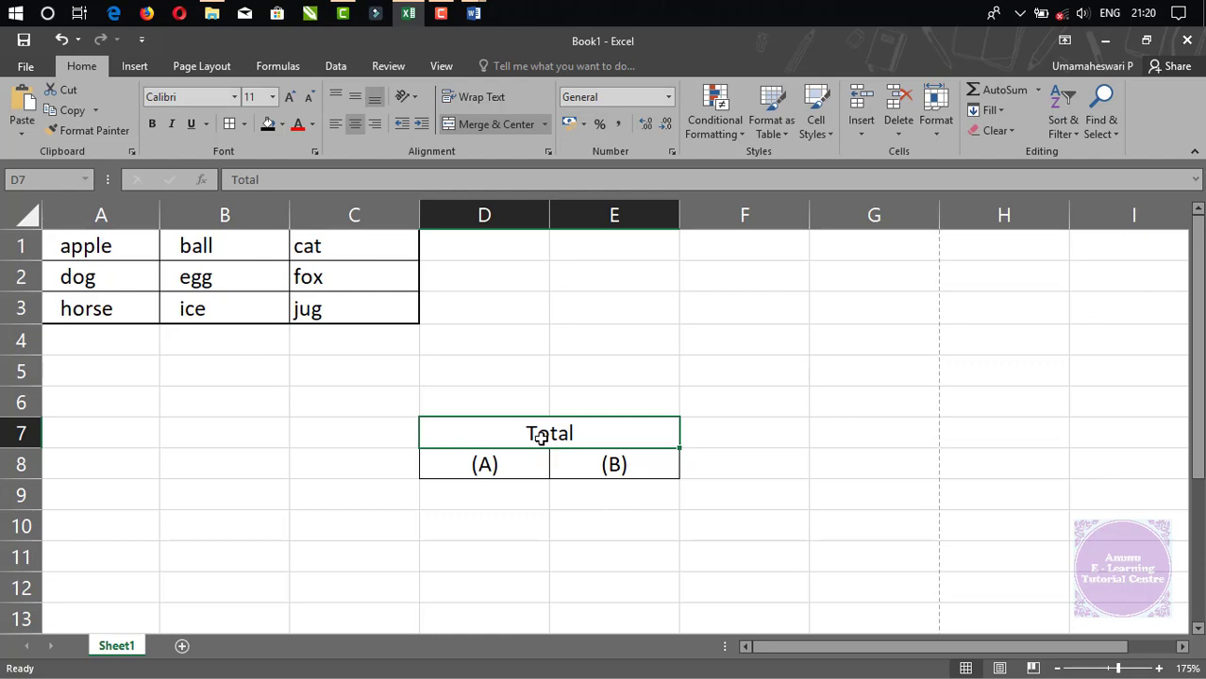
{"action": "left_click", "coordinate": [751, 485]}
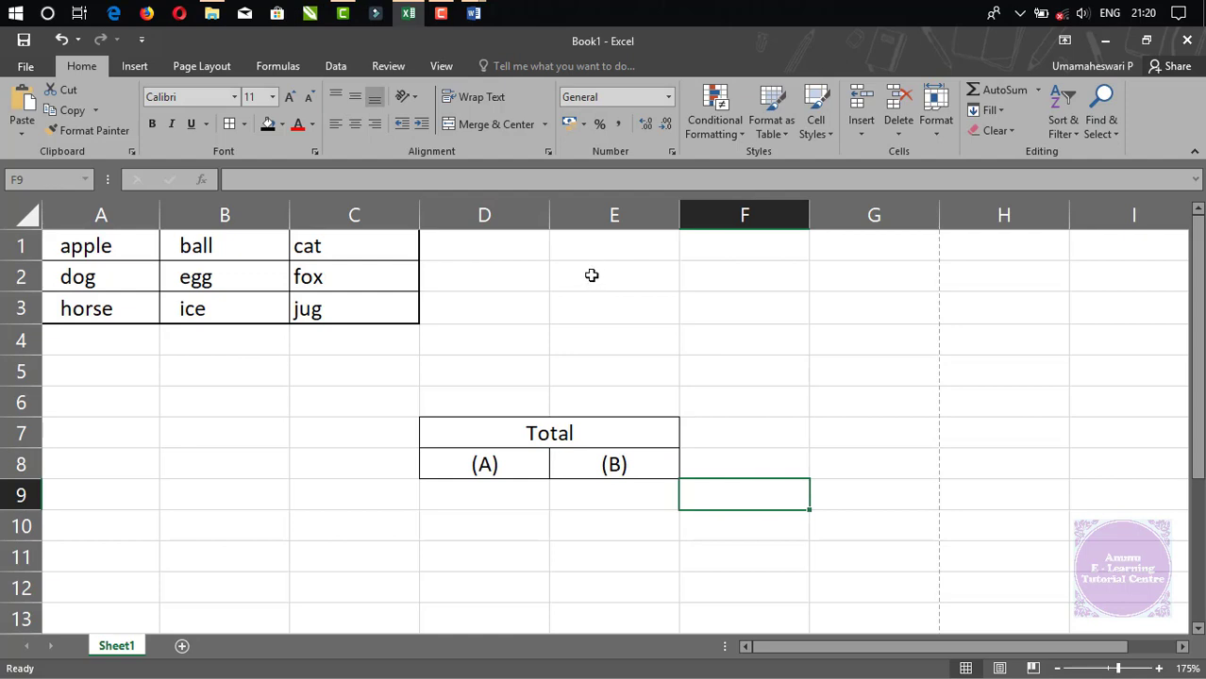
{"action": "left_click", "coordinate": [524, 302]}
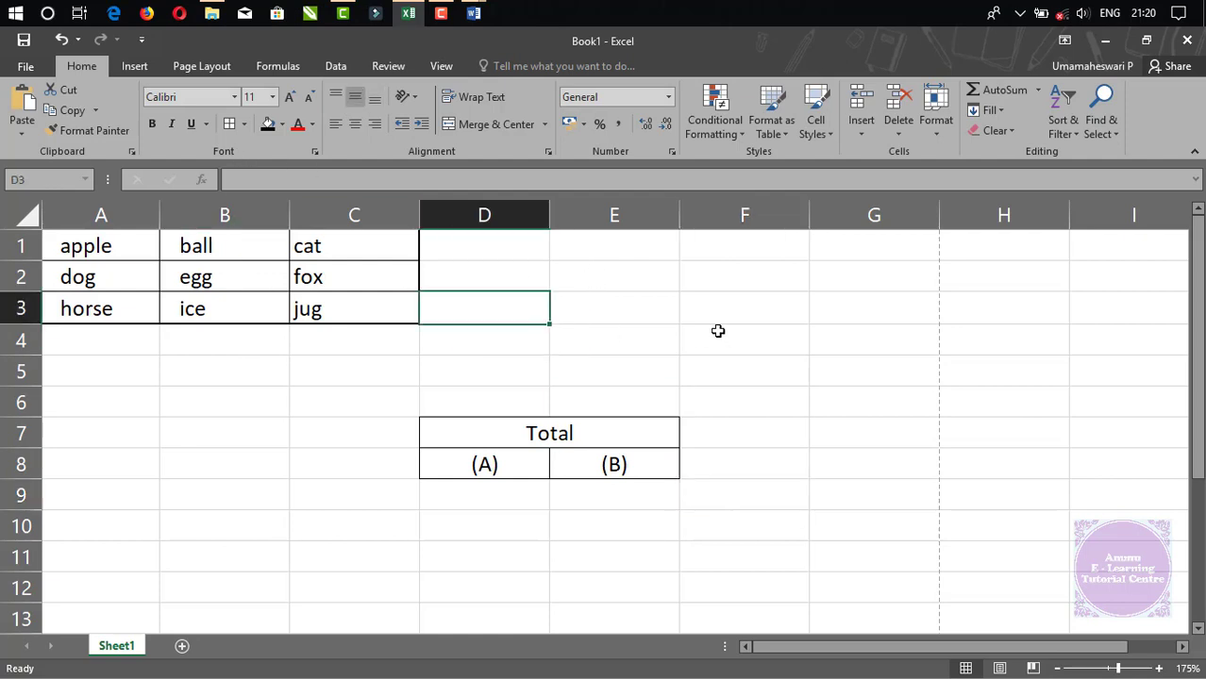
{"action": "left_click_drag", "start_coordinate": [612, 282], "coordinate": [843, 278]}
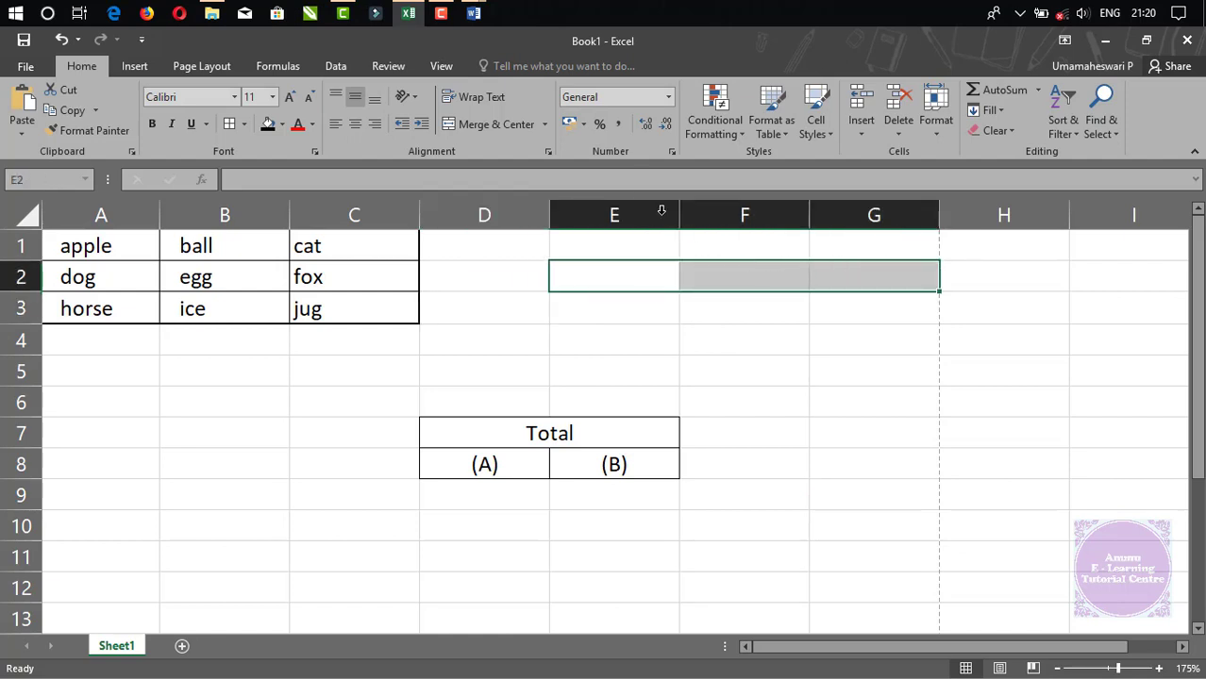
{"action": "left_click", "coordinate": [496, 125]}
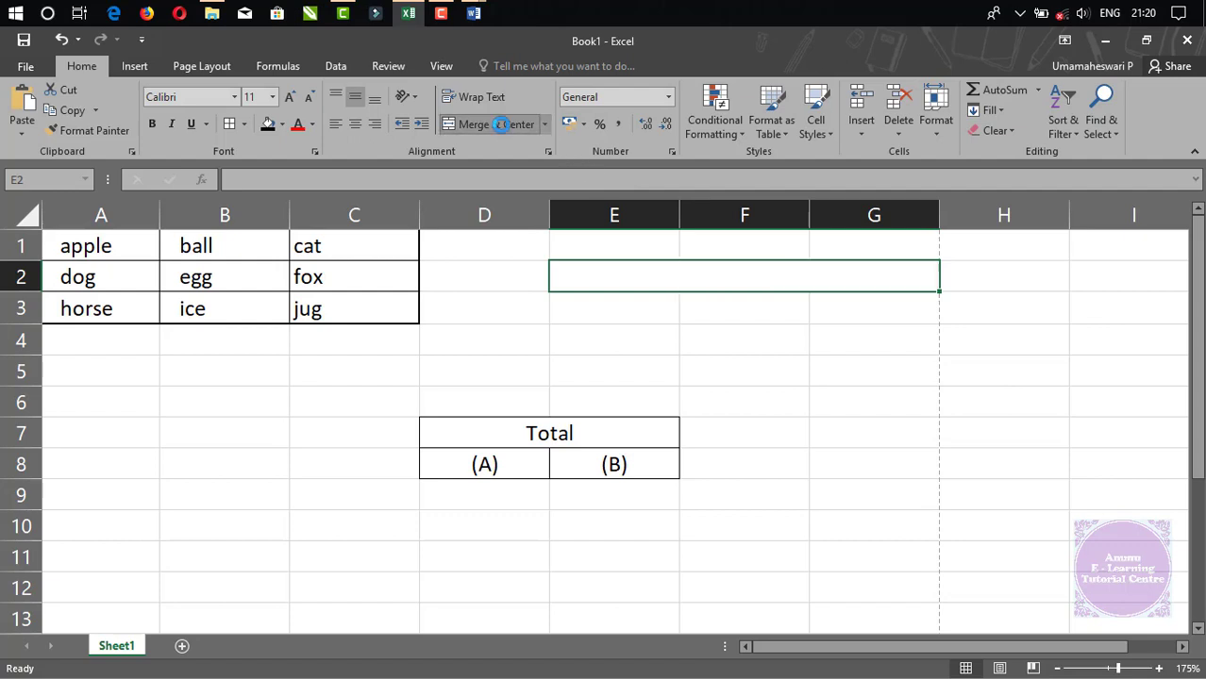
{"action": "left_click", "coordinate": [355, 99]}
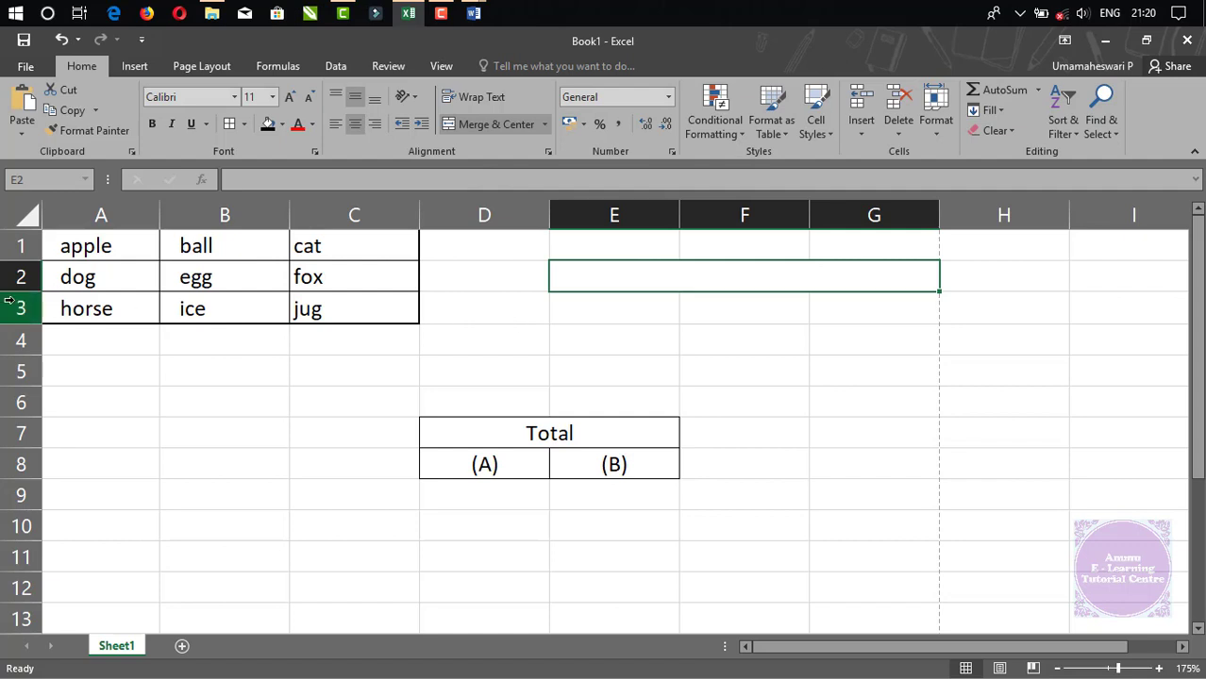
{"action": "left_click_drag", "start_coordinate": [13, 292], "coordinate": [8, 351]}
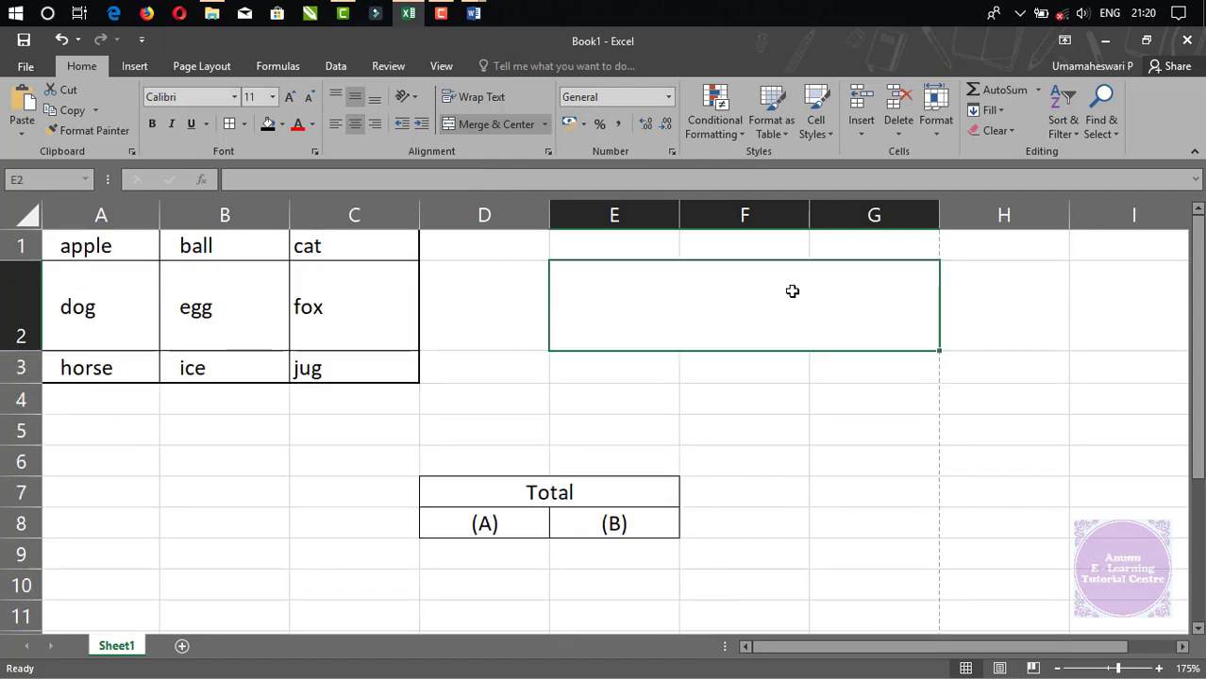
{"action": "type", "text": "dghashdgkhsdkga"}
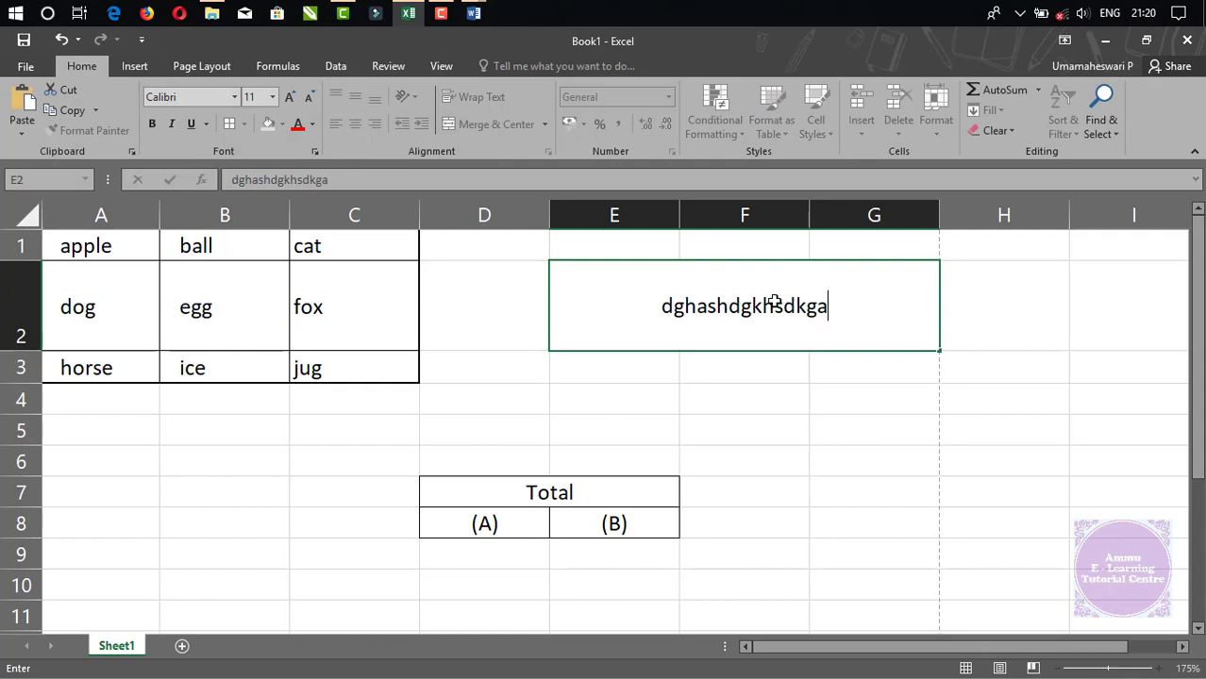
{"action": "key", "text": "Return"}
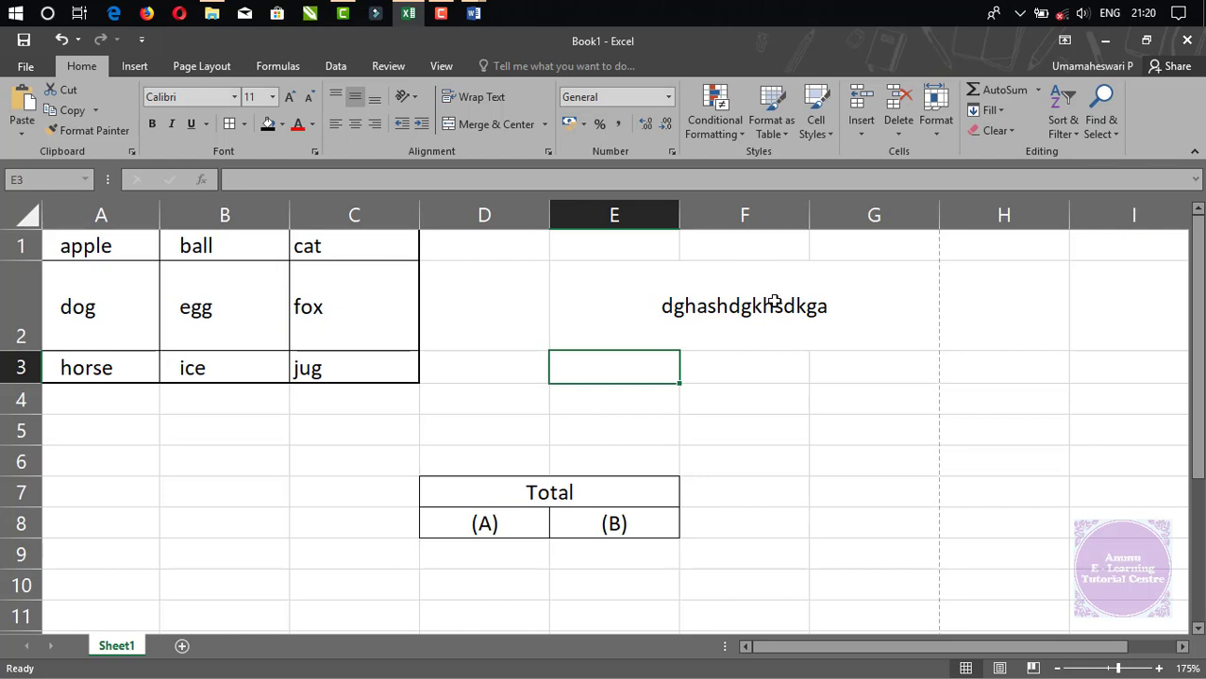
{"action": "key", "text": "ctrl+z"}
{"action": "key", "text": "ctrl+z"}
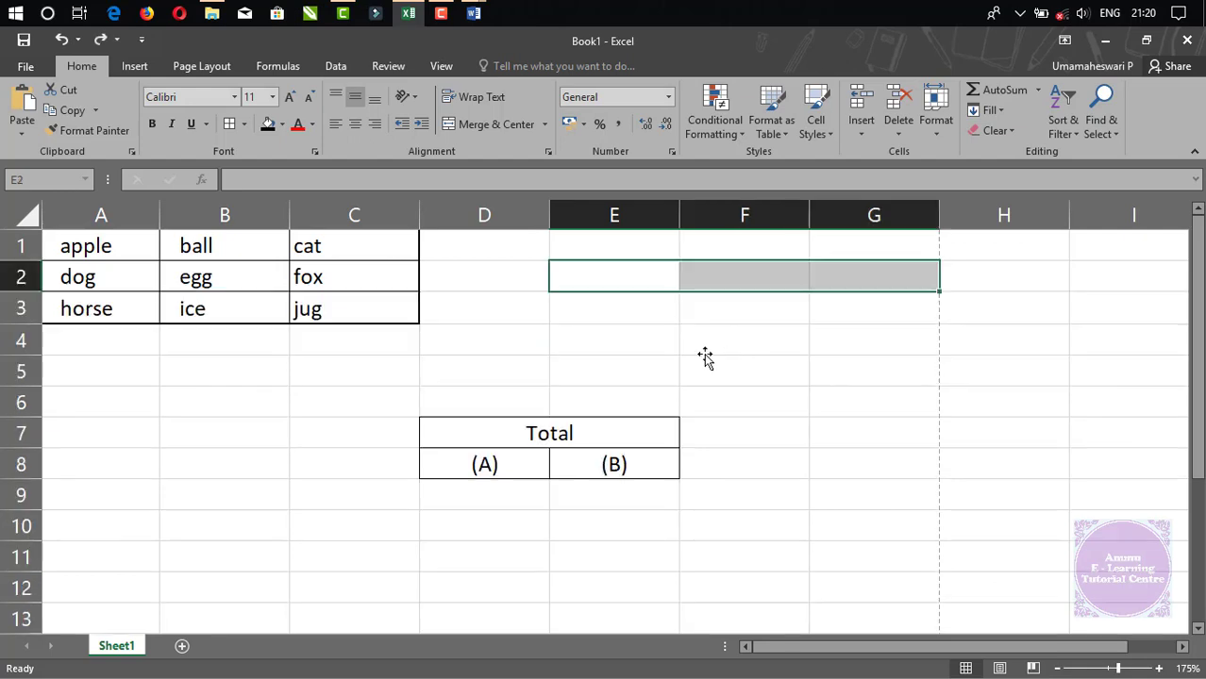
{"action": "left_click", "coordinate": [705, 358]}
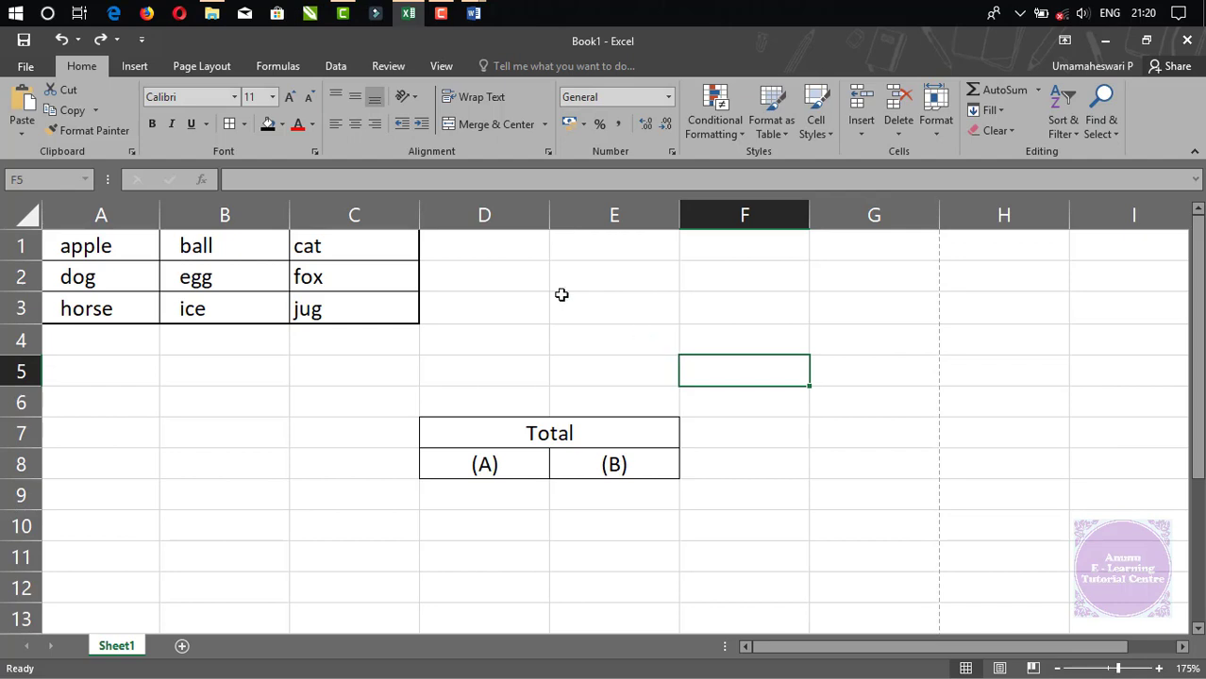
{"action": "left_click", "coordinate": [545, 124]}
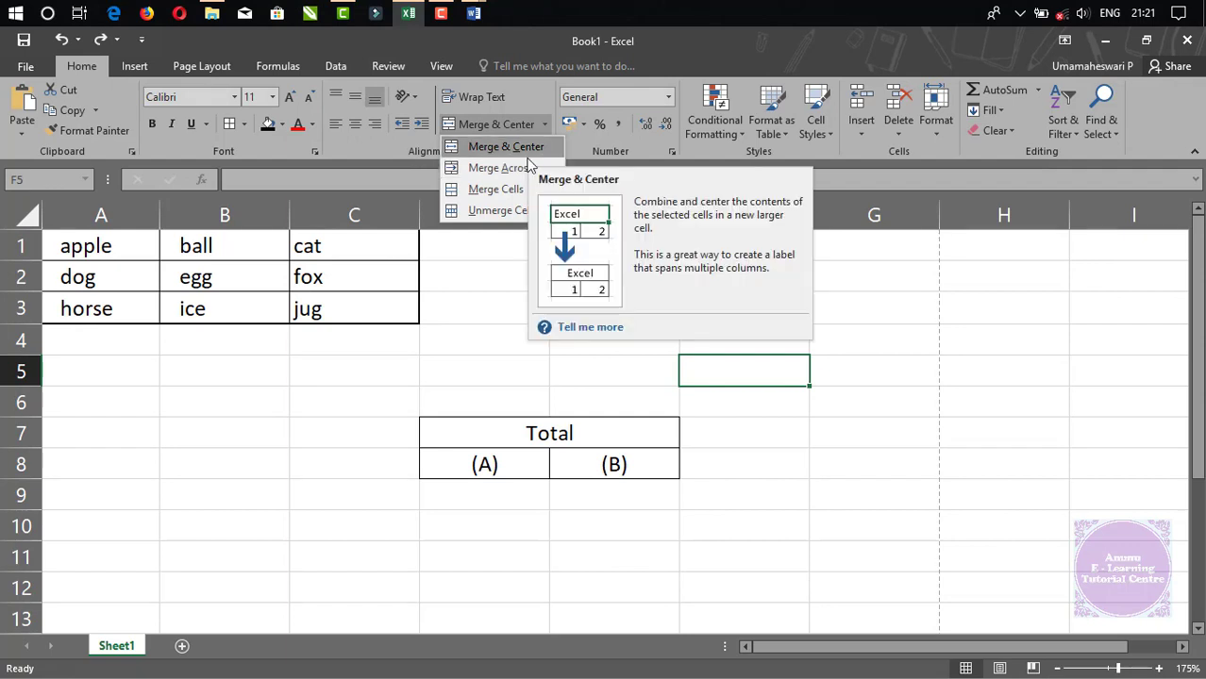
{"action": "left_click", "coordinate": [529, 155]}
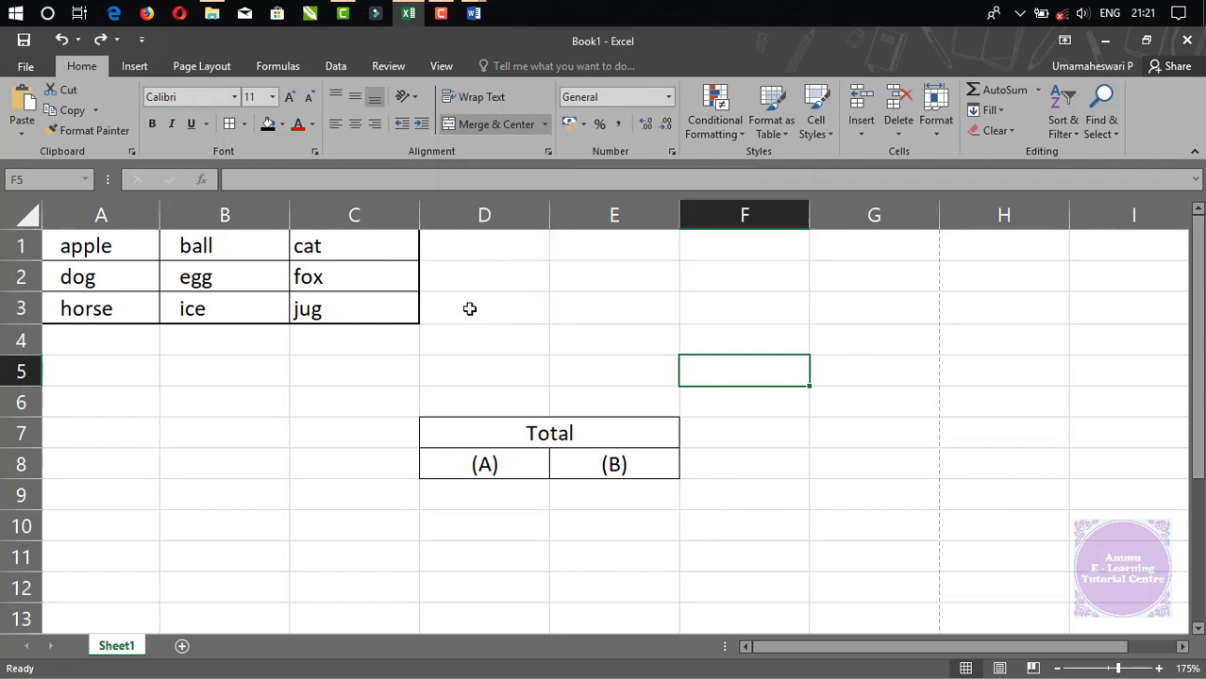
{"action": "left_click", "coordinate": [544, 125]}
{"action": "left_click", "coordinate": [476, 419]}
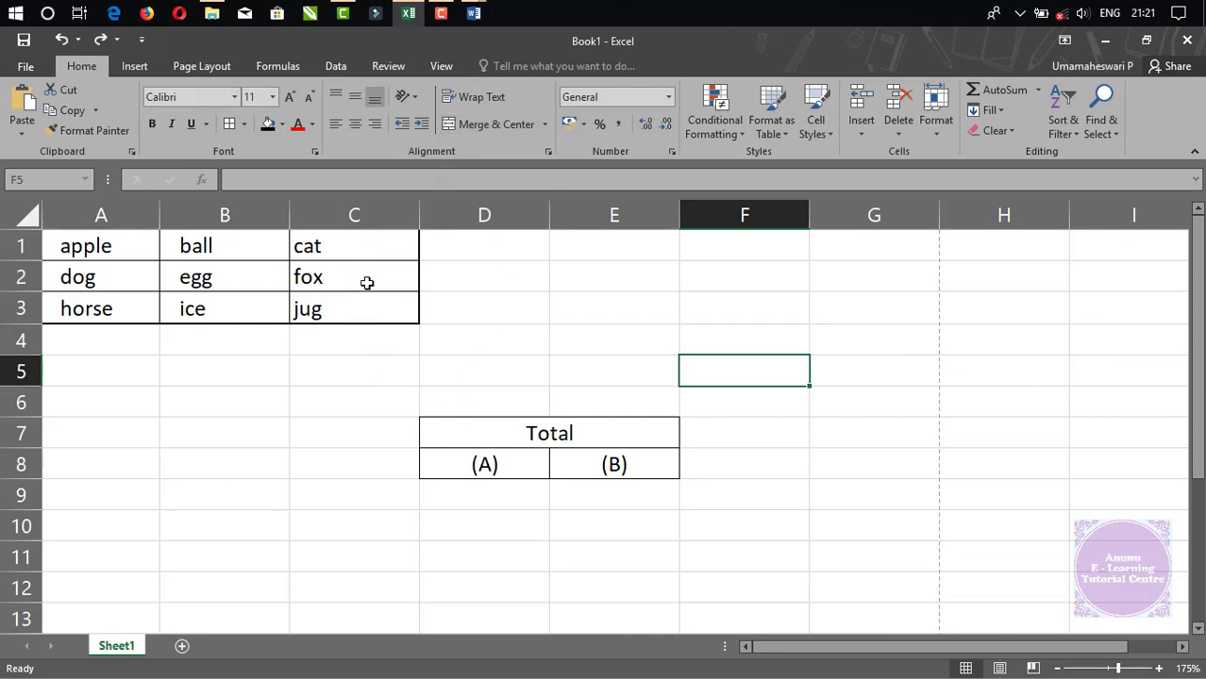
Insert an empty column before column C.
{"action": "left_click", "coordinate": [337, 220]}
{"action": "right_click", "coordinate": [337, 226]}
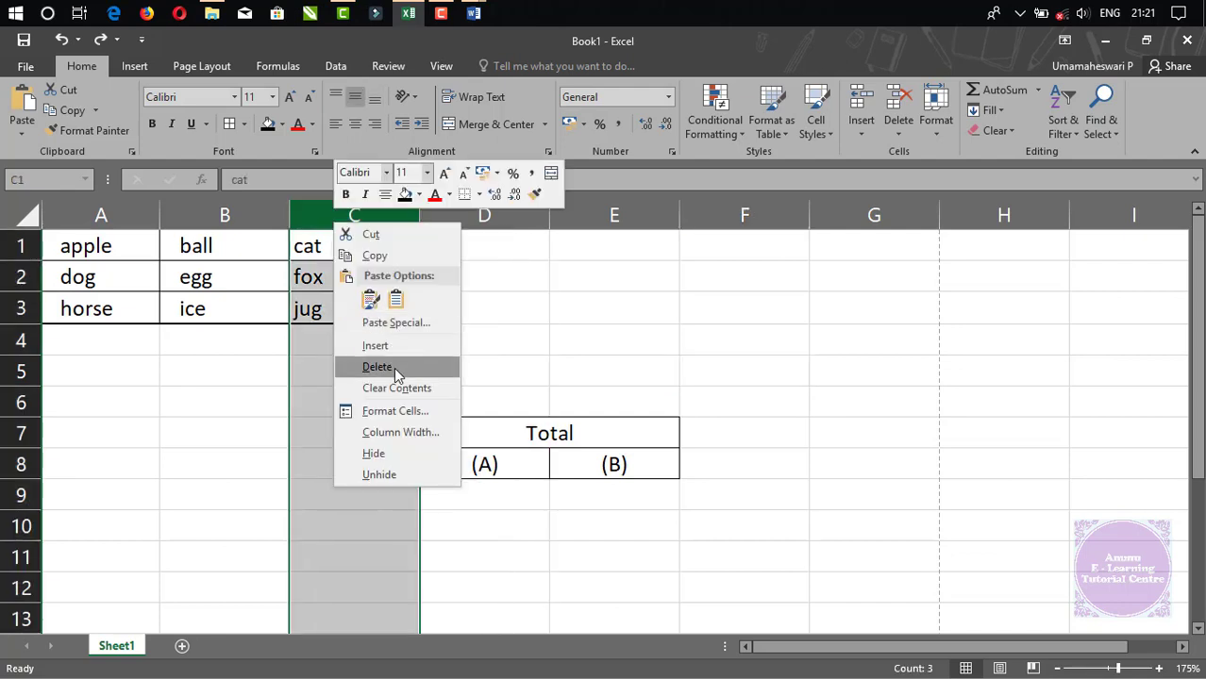
{"action": "left_click", "coordinate": [368, 345]}
Merge D1:F1 with Merge Across.
{"action": "left_click_drag", "start_coordinate": [500, 245], "coordinate": [686, 248]}
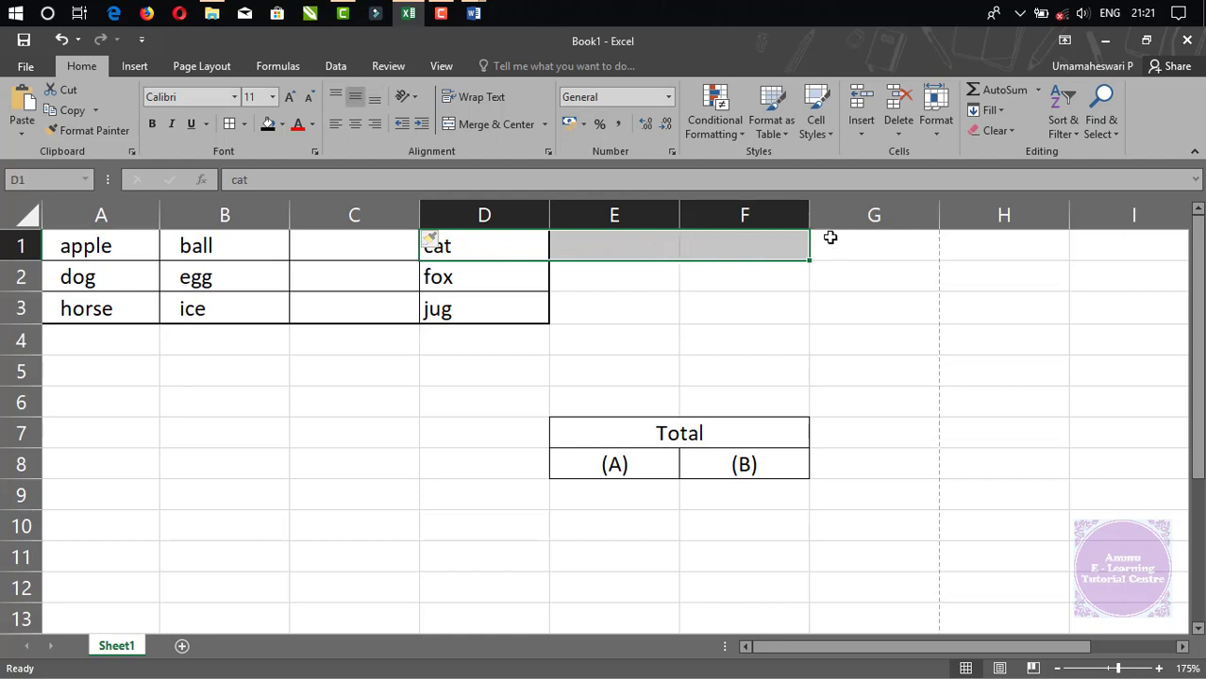
{"action": "left_click", "coordinate": [545, 124]}
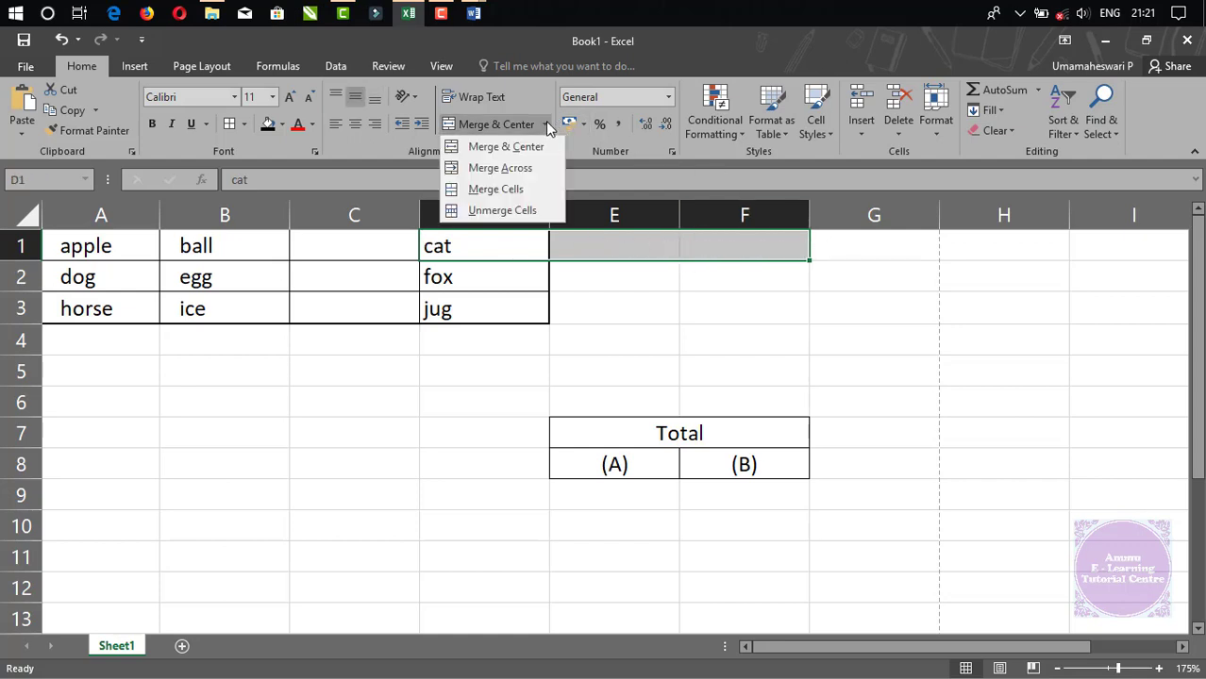
{"action": "left_click", "coordinate": [500, 168]}
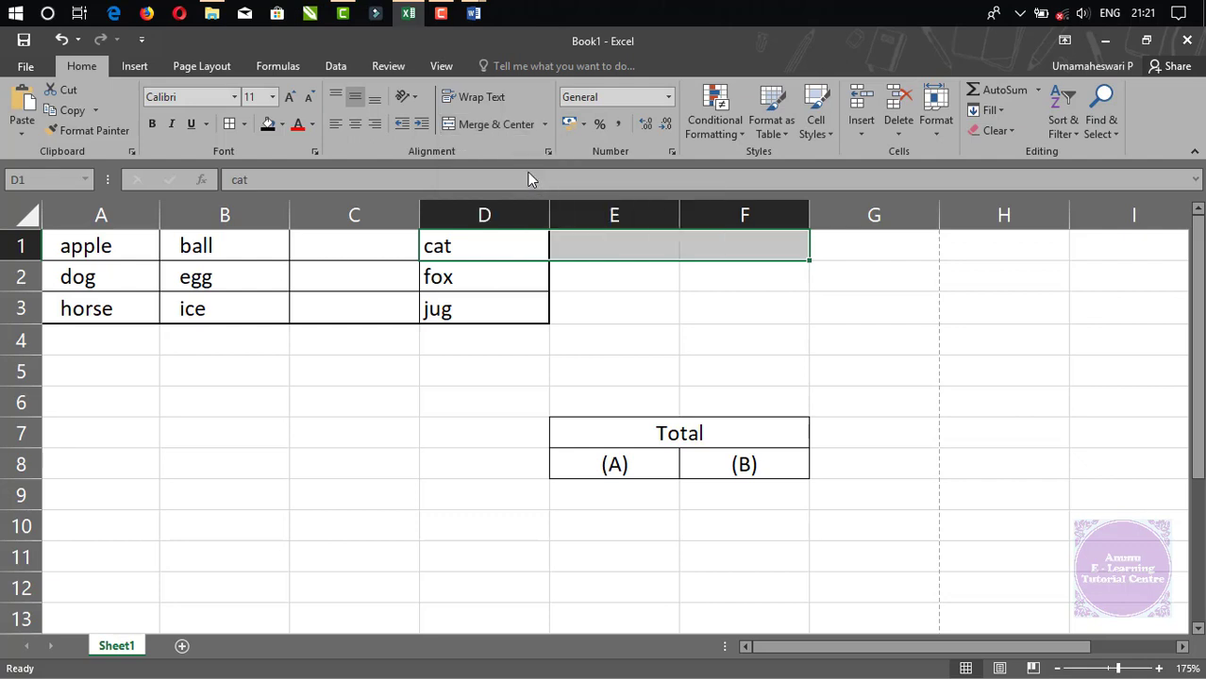
{"action": "left_click", "coordinate": [632, 368]}
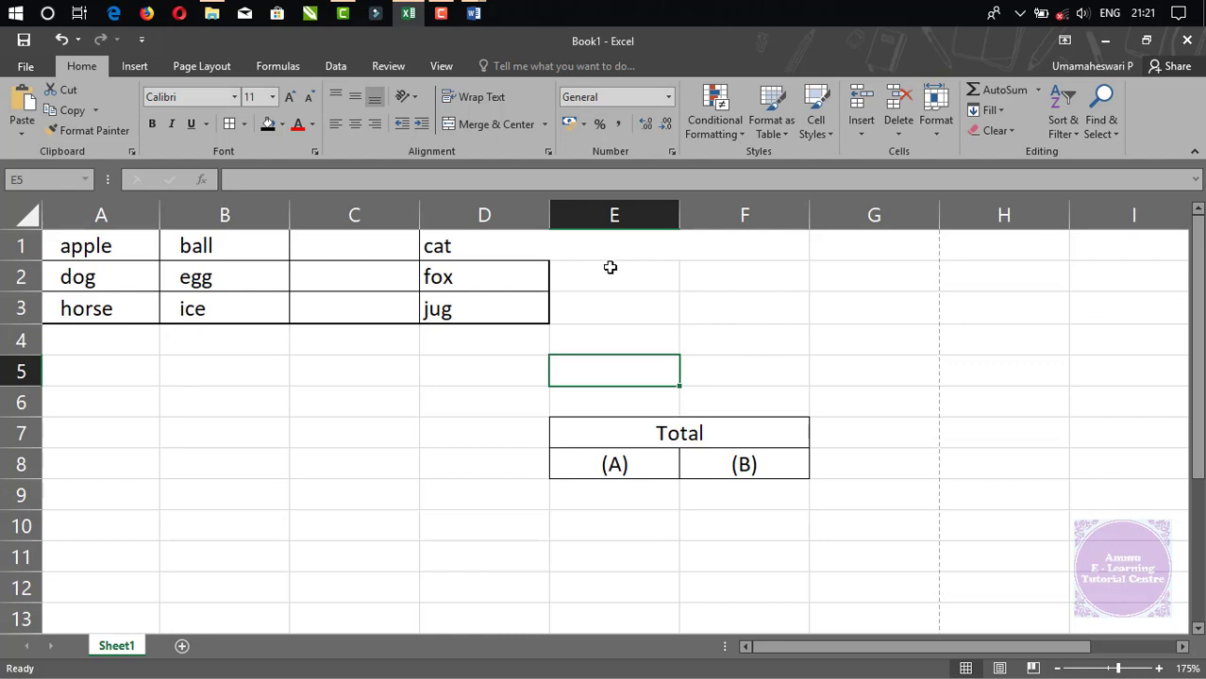
Type the sample text 'dgfsjd' into B7.
{"action": "left_click", "coordinate": [224, 435]}
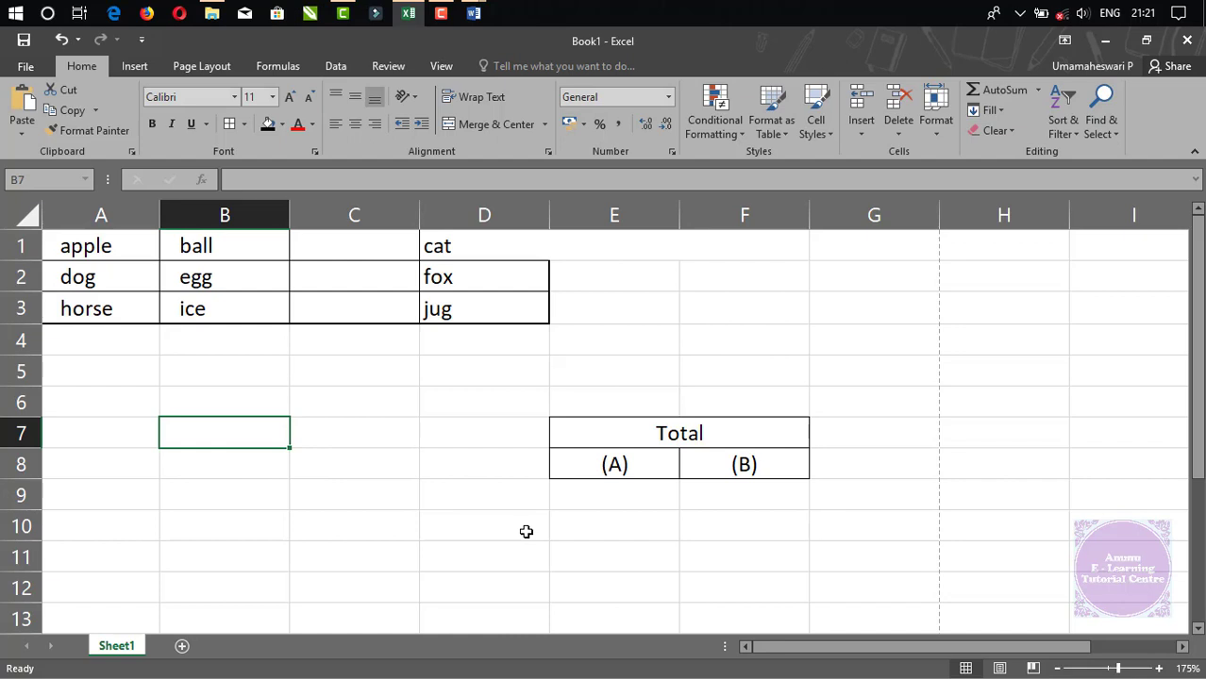
{"action": "type", "text": "dgfsjd"}
{"action": "key", "text": "Return"}
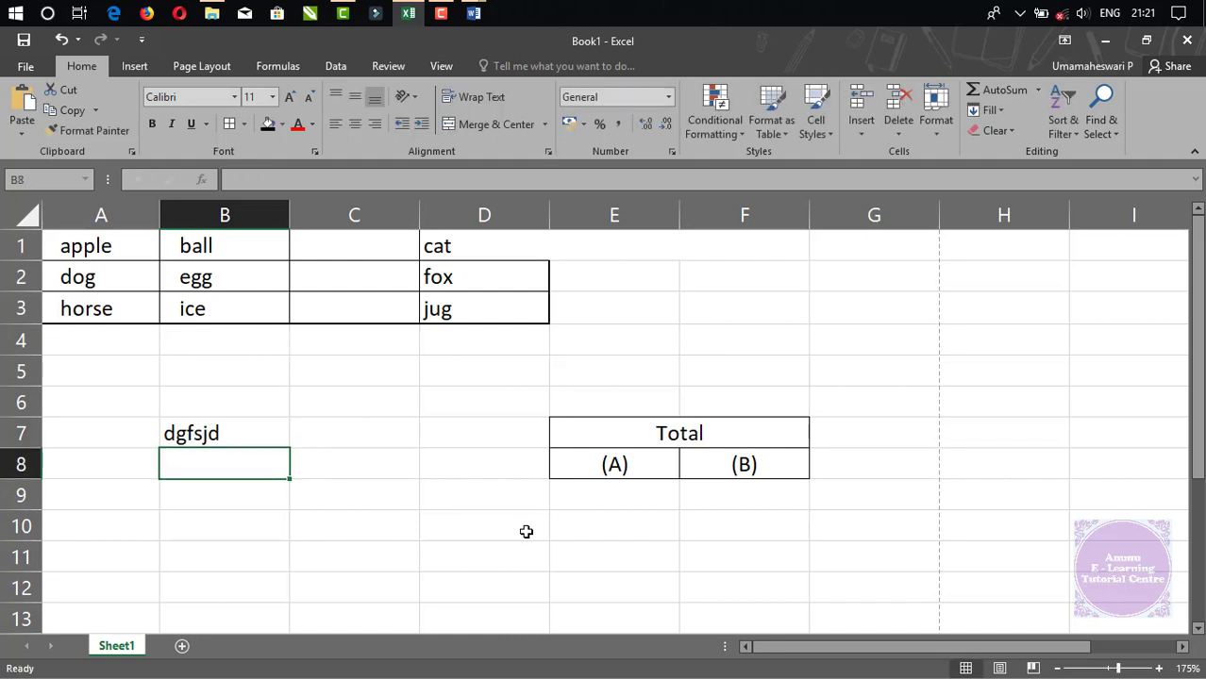
Merge A7:C7 with Merge Across and make row 7 taller.
{"action": "left_click_drag", "start_coordinate": [105, 432], "coordinate": [332, 447]}
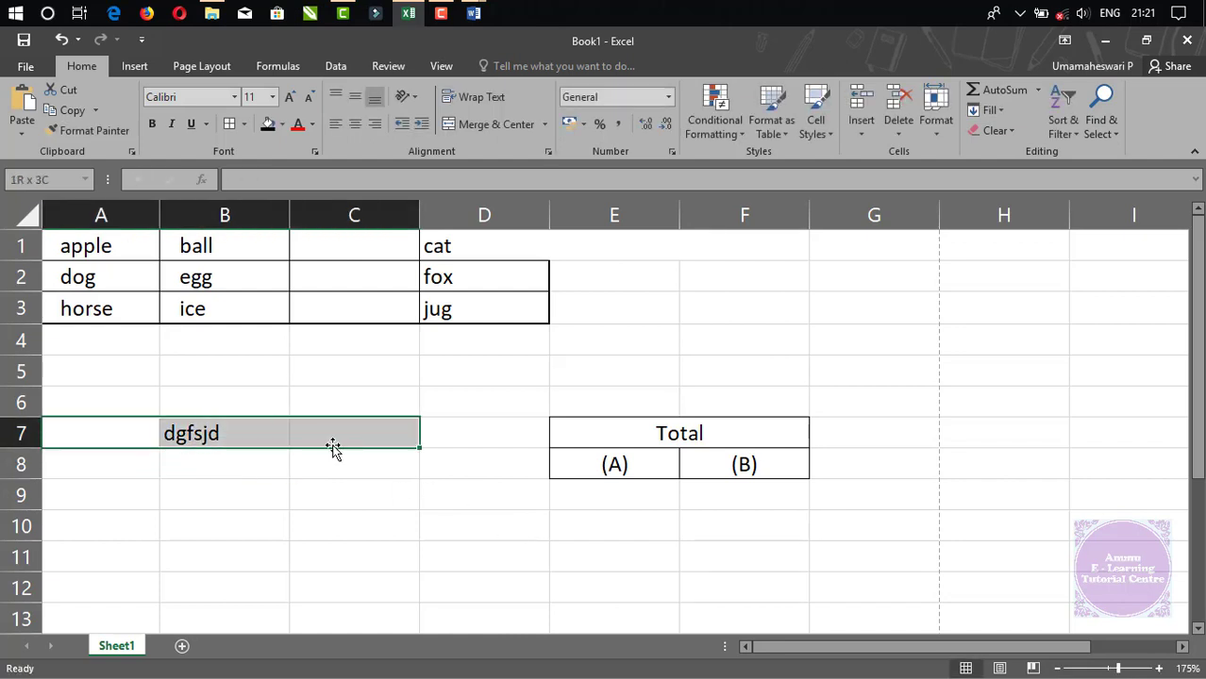
{"action": "left_click", "coordinate": [544, 123]}
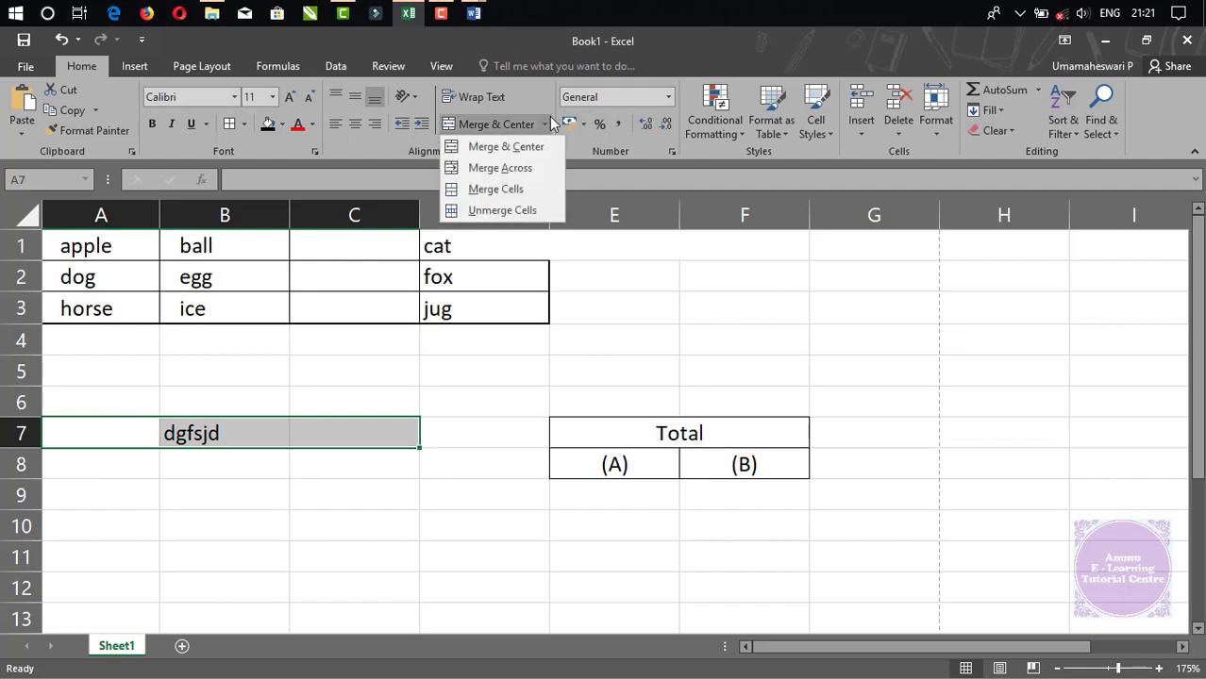
{"action": "left_click", "coordinate": [519, 167]}
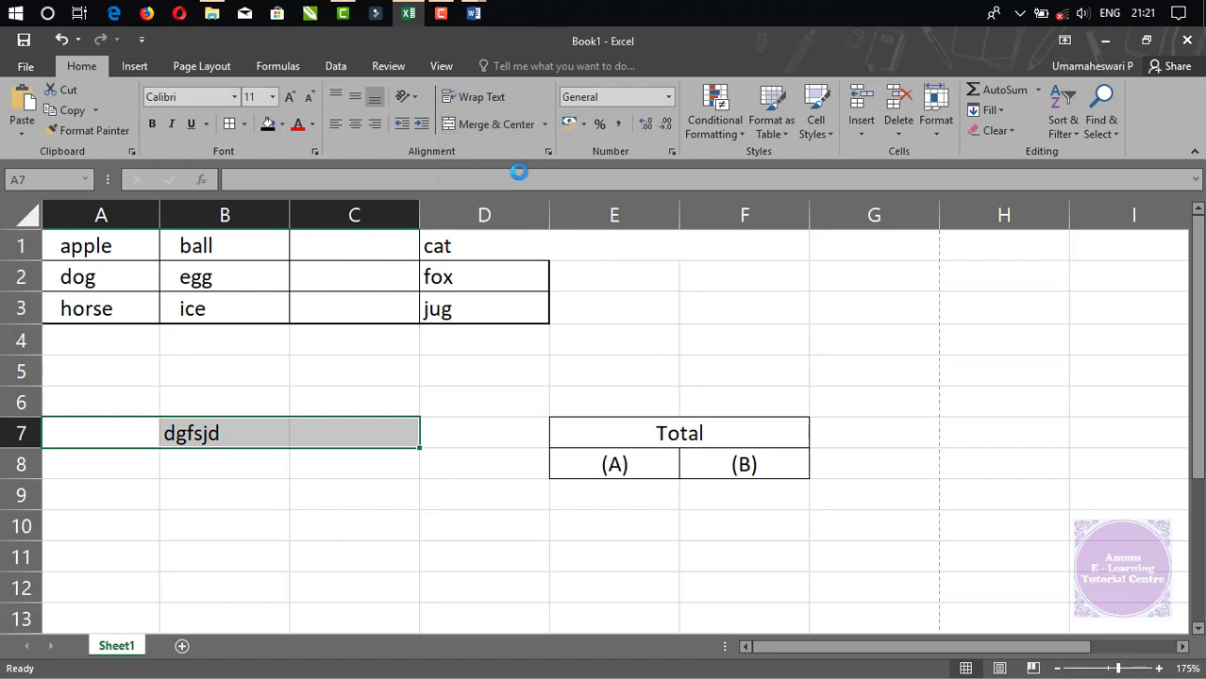
{"action": "left_click", "coordinate": [262, 503]}
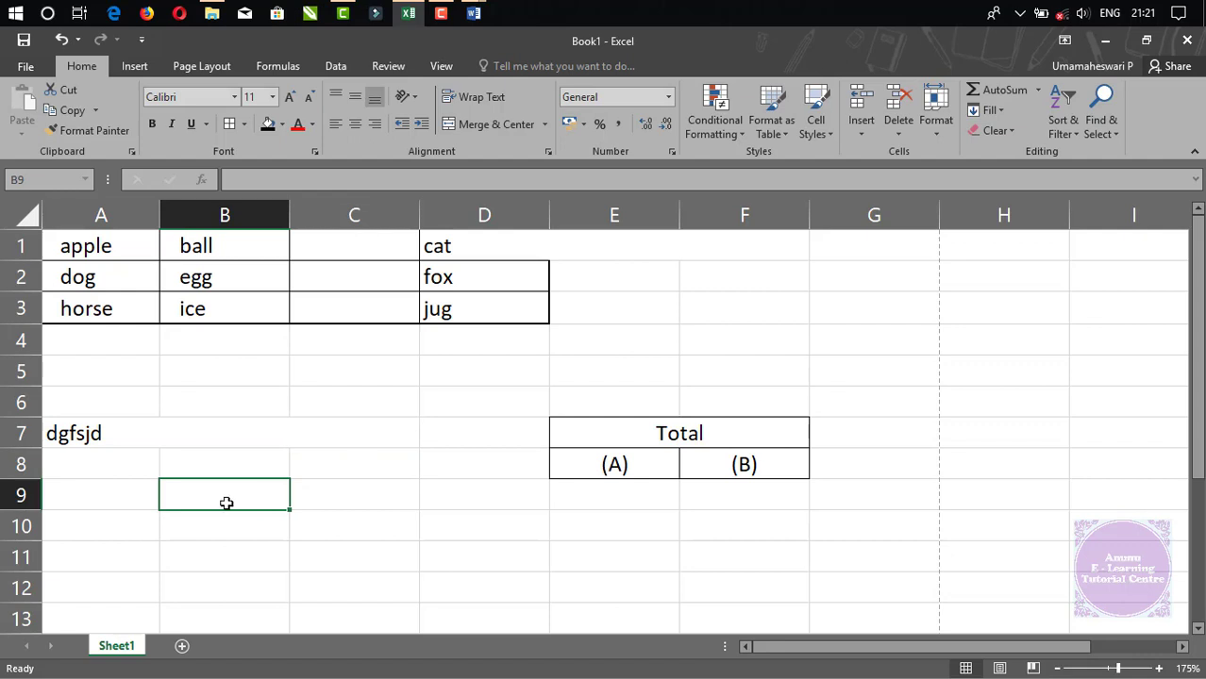
{"action": "left_click_drag", "start_coordinate": [24, 448], "coordinate": [14, 492]}
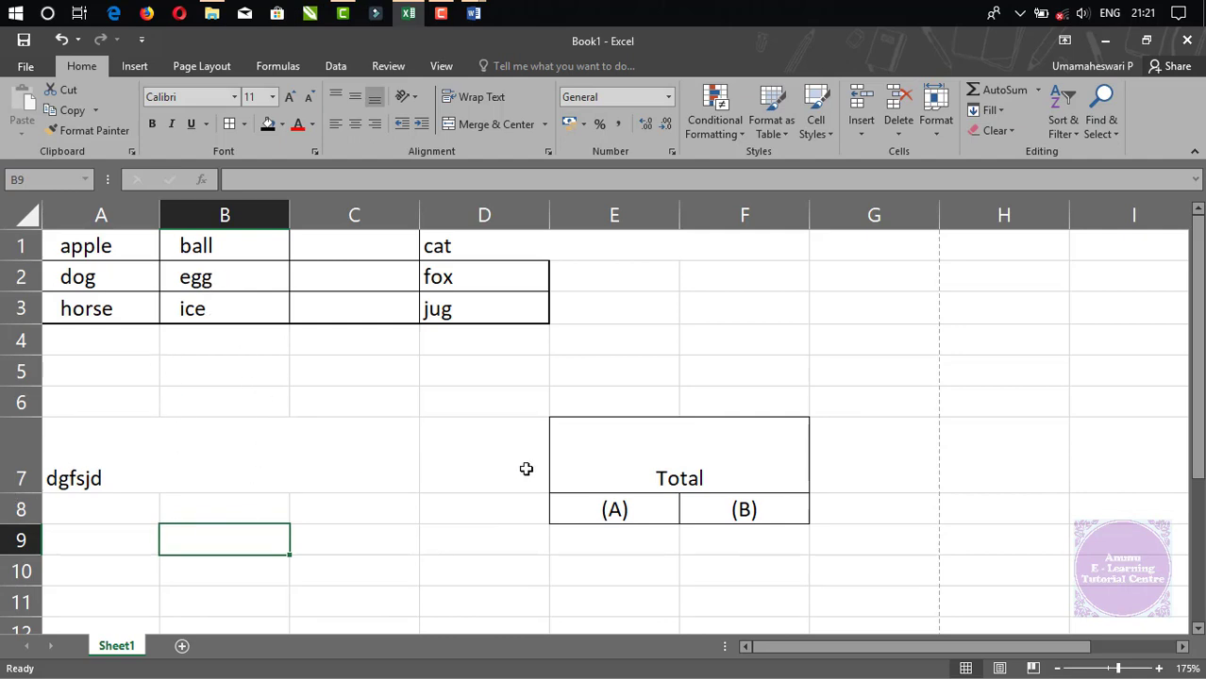
Right- and top-align cell F4 and type 'dfgdfg' into it.
{"action": "left_click", "coordinate": [749, 343]}
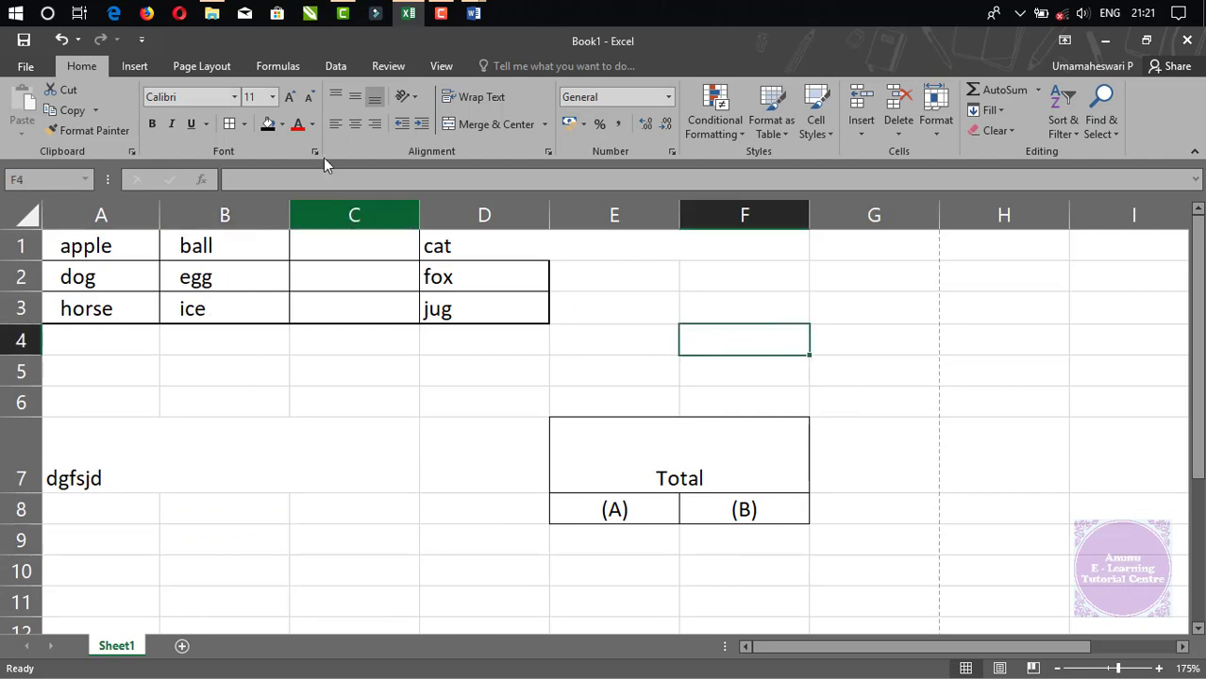
{"action": "left_click", "coordinate": [371, 126]}
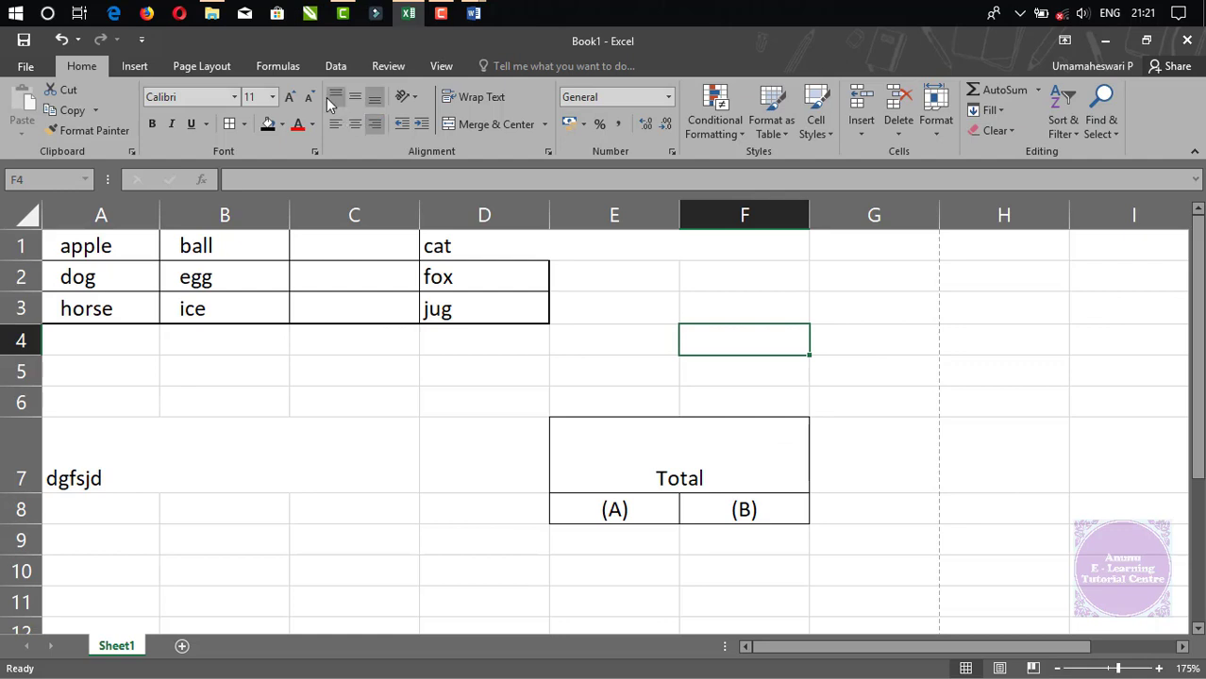
{"action": "left_click", "coordinate": [335, 96]}
{"action": "type", "text": "dfgdfg"}
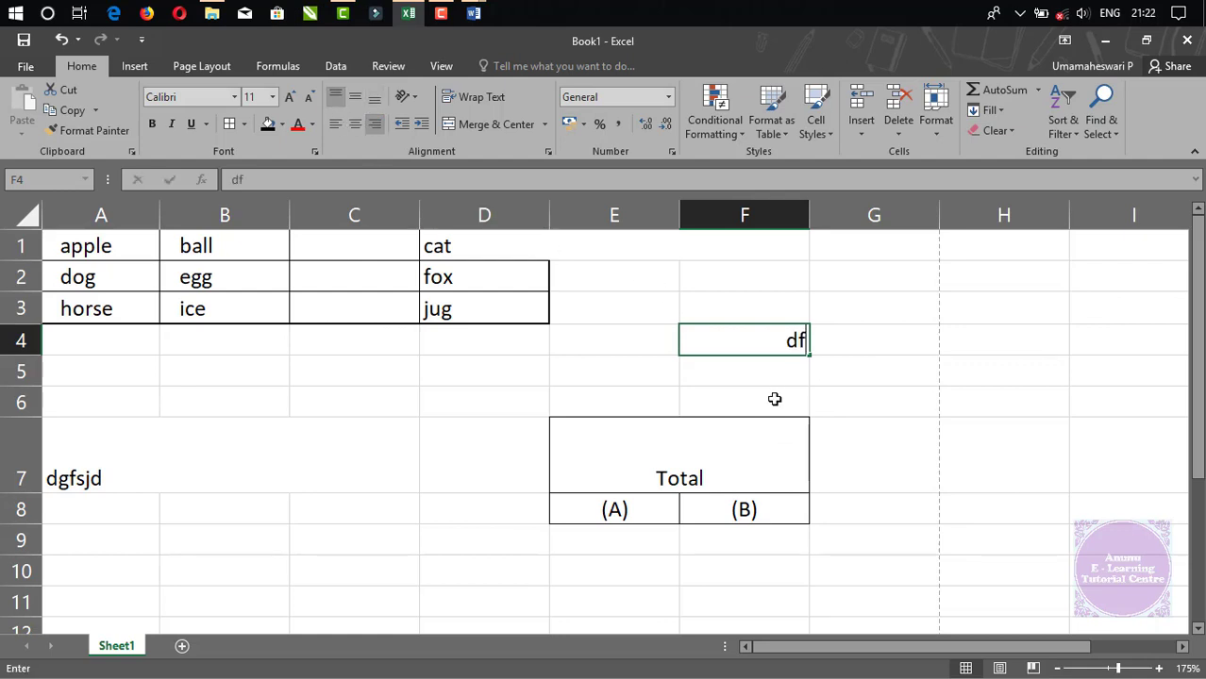
{"action": "left_click", "coordinate": [874, 406]}
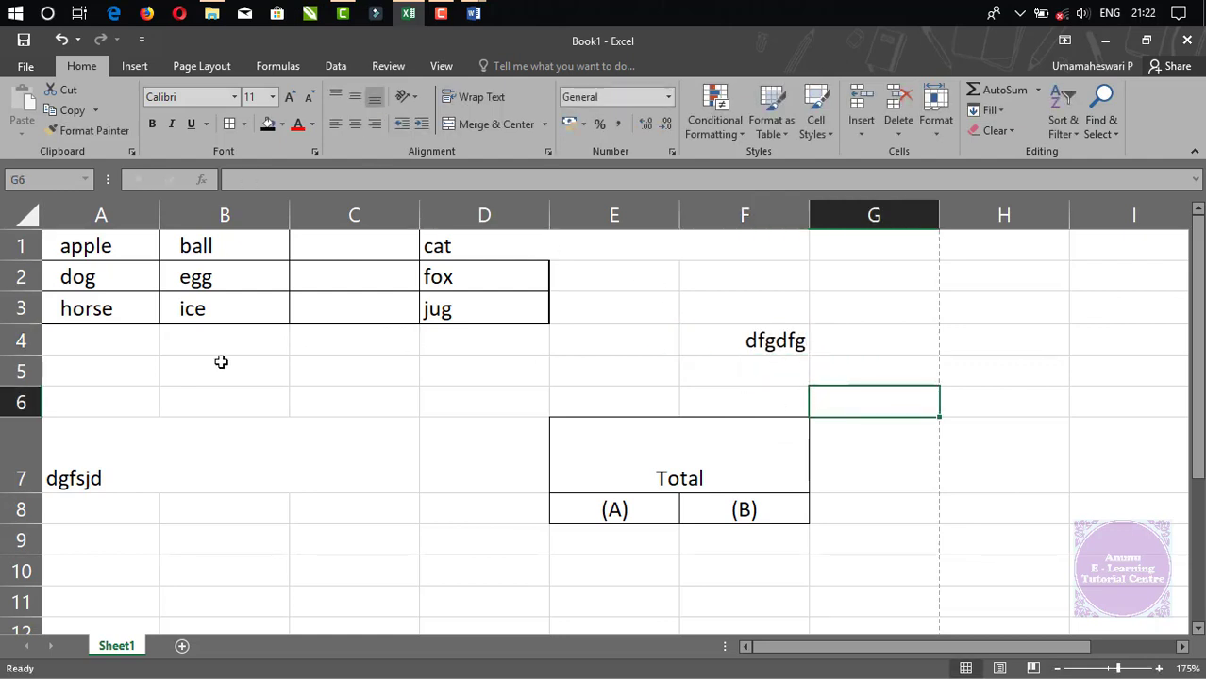
Make row 4 taller and merge E4:G4 with Merge Across.
{"action": "left_click_drag", "start_coordinate": [25, 356], "coordinate": [25, 385]}
{"action": "left_click", "coordinate": [786, 349]}
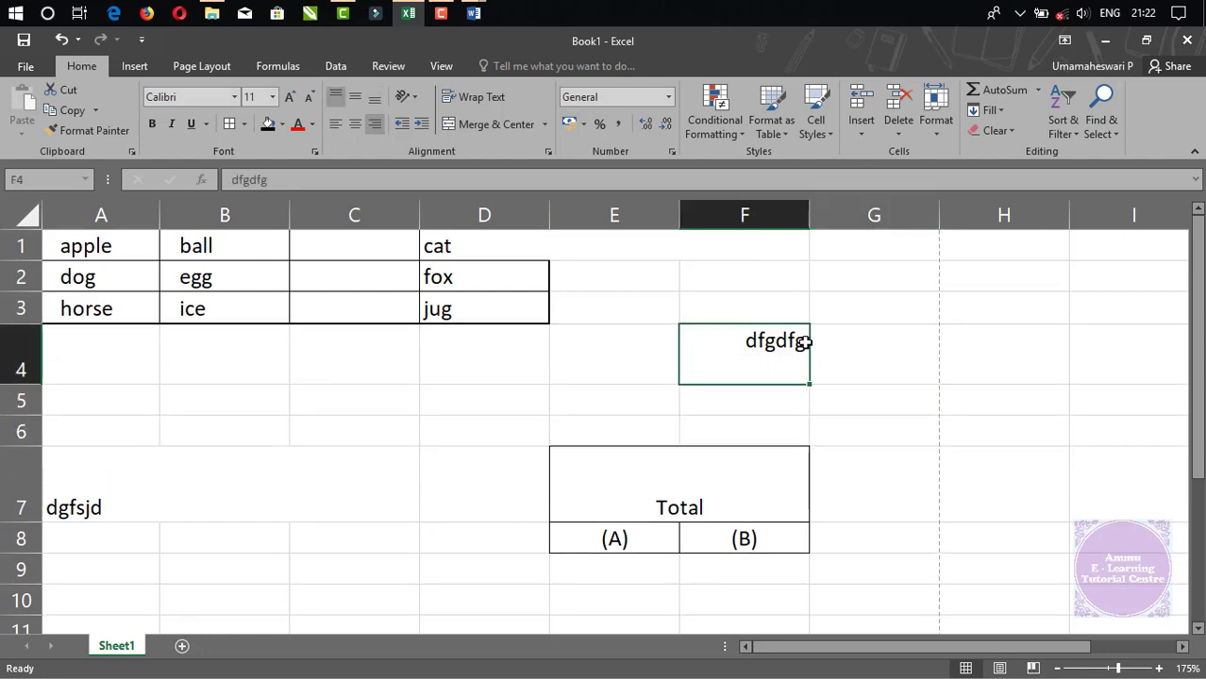
{"action": "left_click_drag", "start_coordinate": [731, 357], "coordinate": [985, 359]}
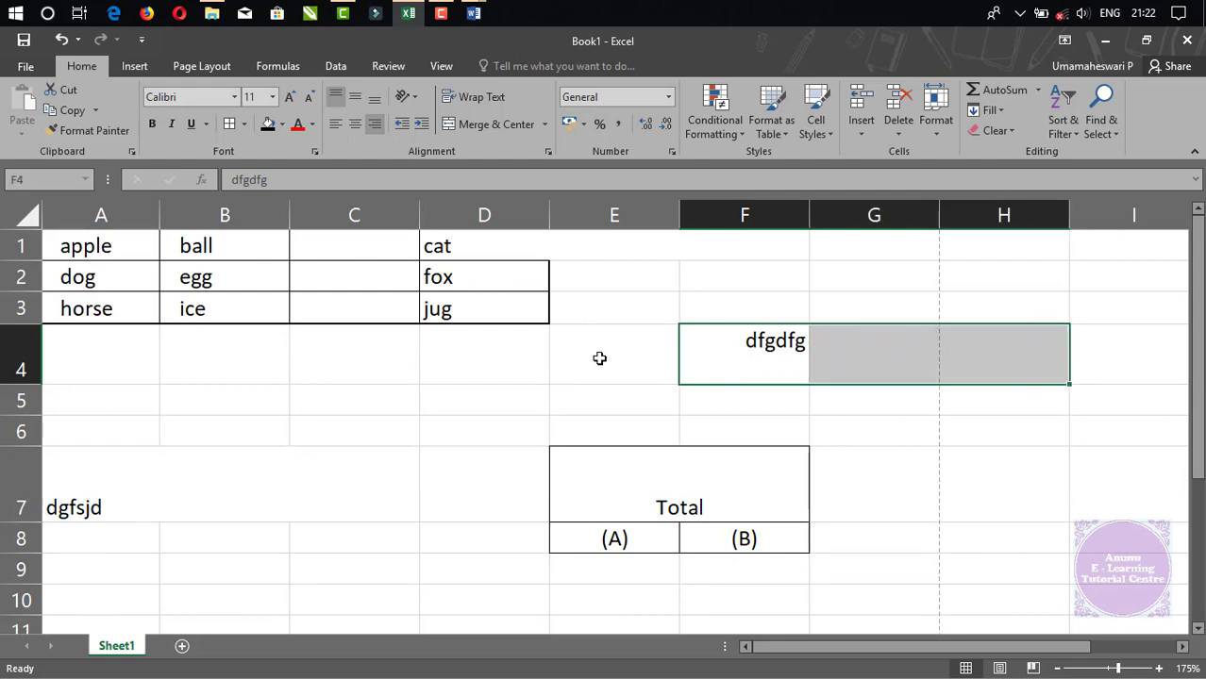
{"action": "left_click_drag", "start_coordinate": [597, 356], "coordinate": [910, 351]}
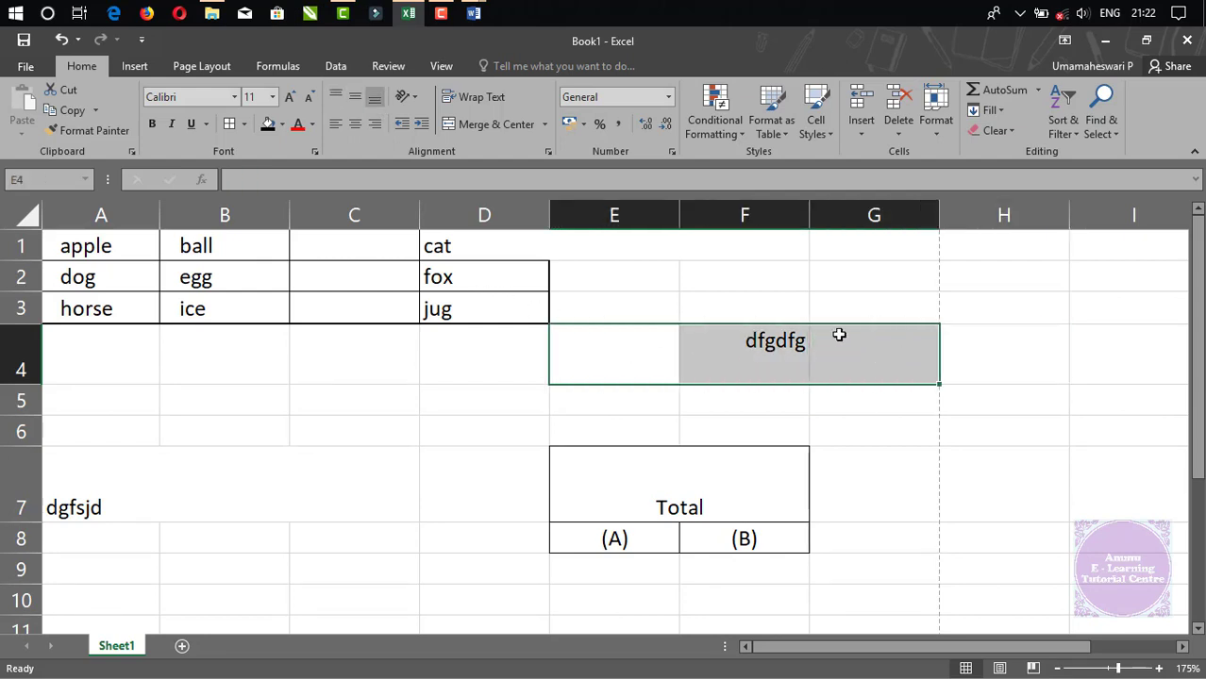
{"action": "left_click", "coordinate": [545, 124]}
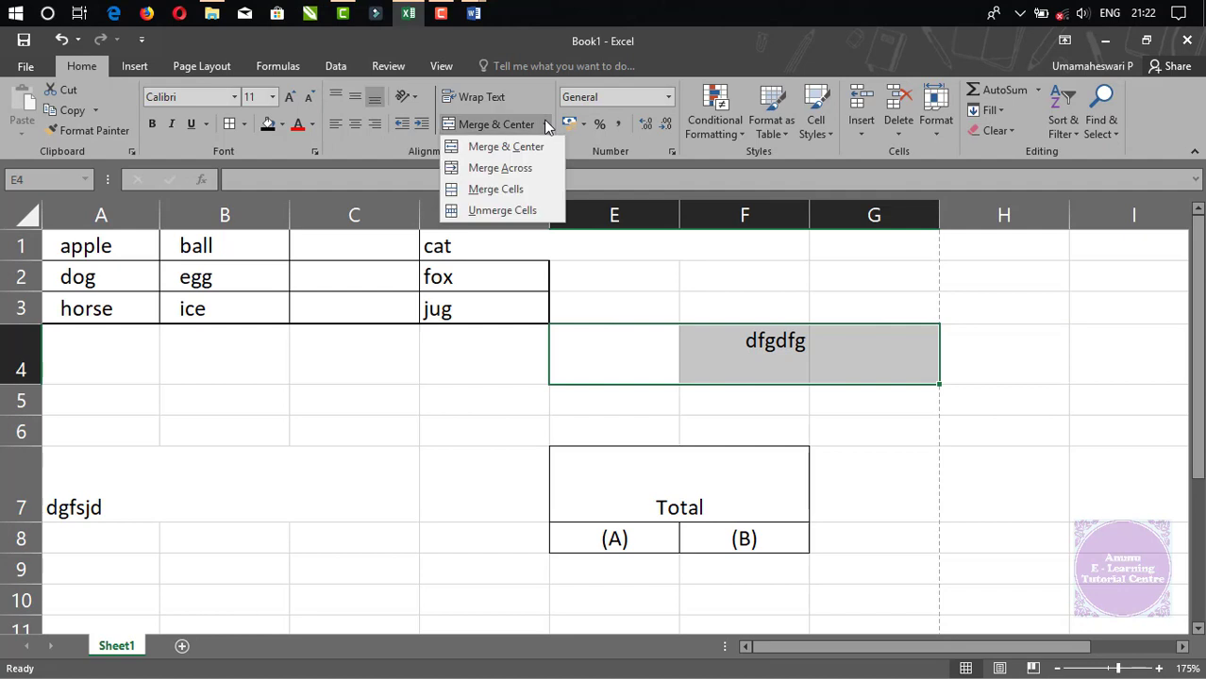
{"action": "left_click", "coordinate": [528, 173]}
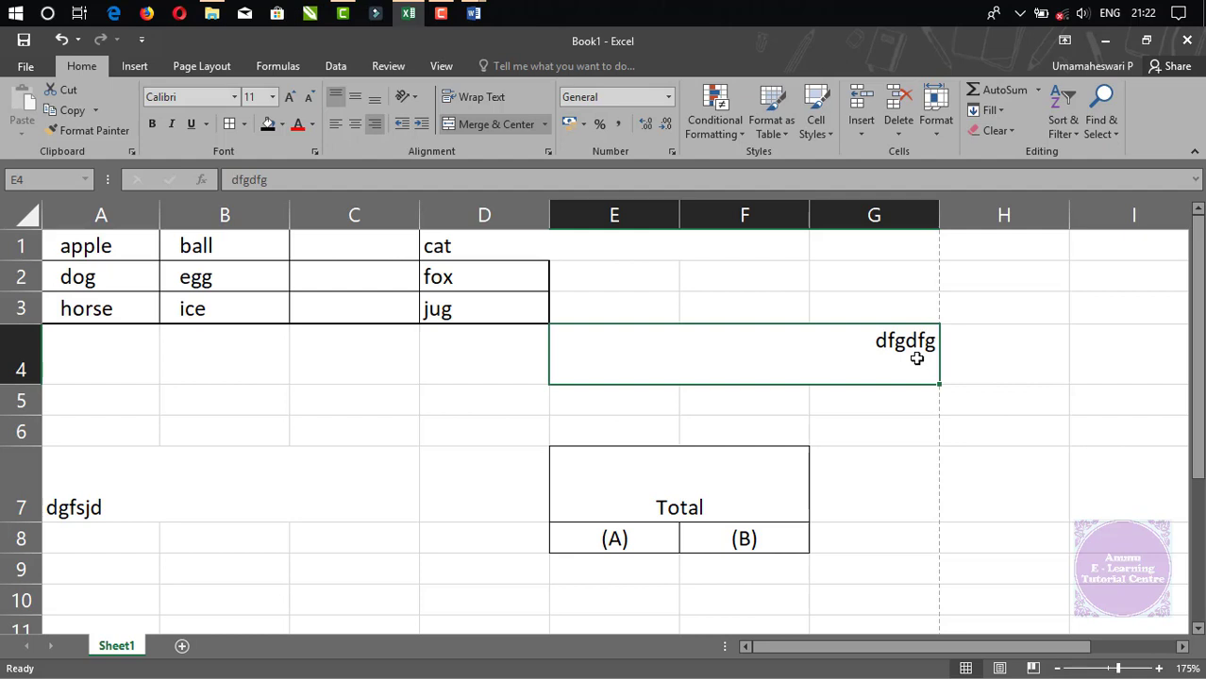
Merge C24:E24 into one cell with Merge Cells.
{"action": "left_click", "coordinate": [543, 125]}
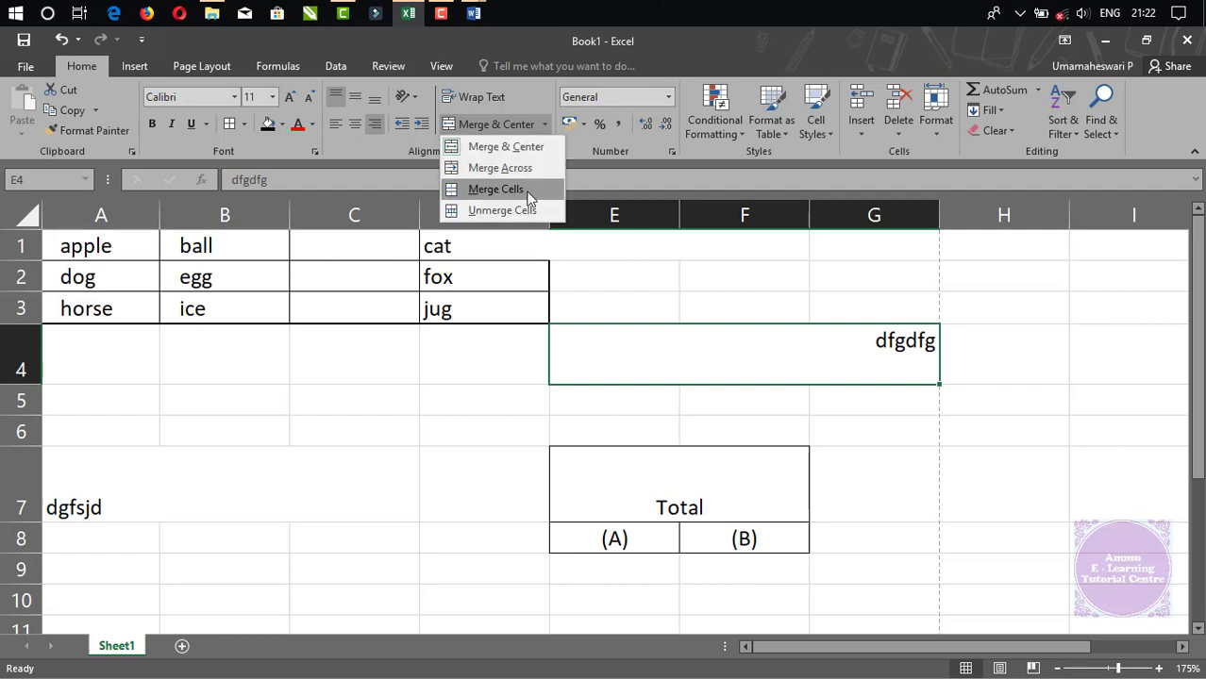
{"action": "left_click", "coordinate": [347, 572]}
{"action": "scroll", "coordinate": [355, 568], "scroll_direction": "down", "scroll_amount": 6}
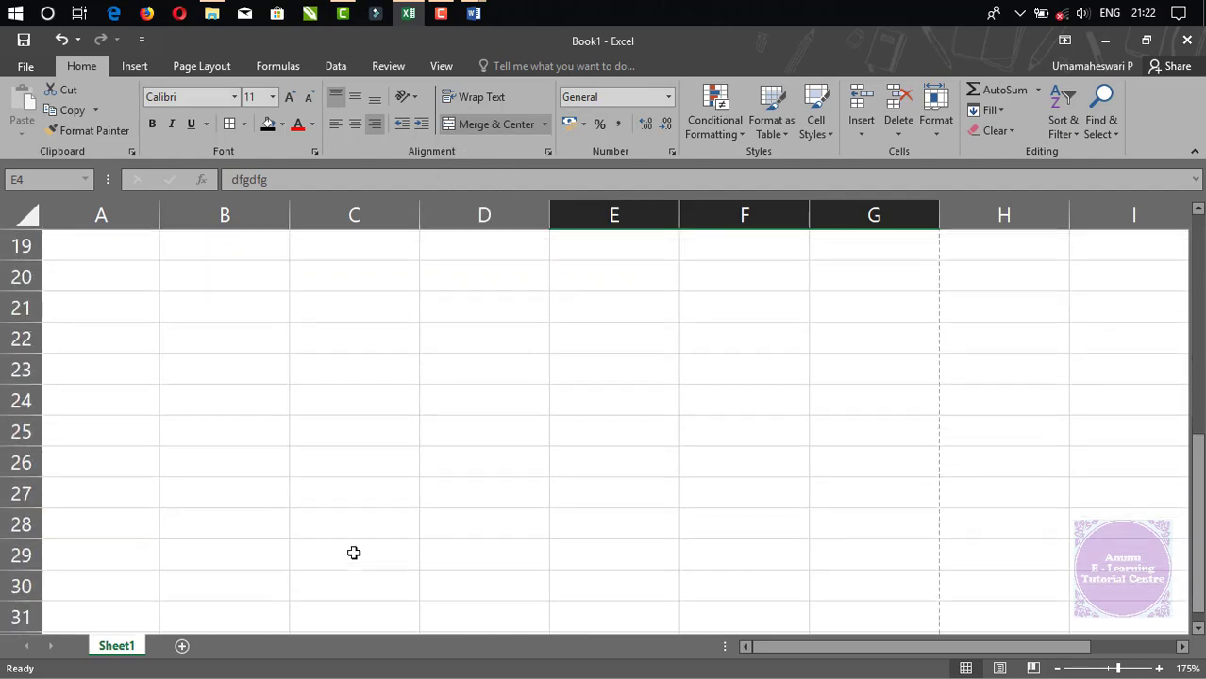
{"action": "left_click_drag", "start_coordinate": [335, 406], "coordinate": [672, 401]}
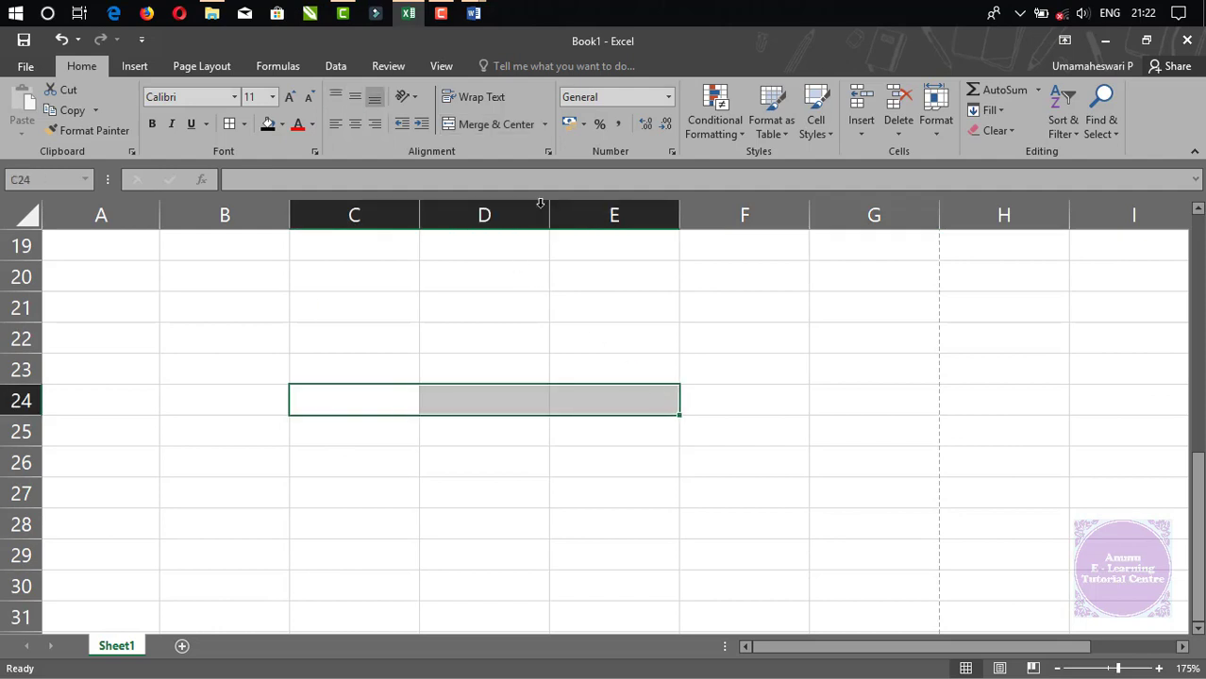
{"action": "left_click", "coordinate": [544, 124]}
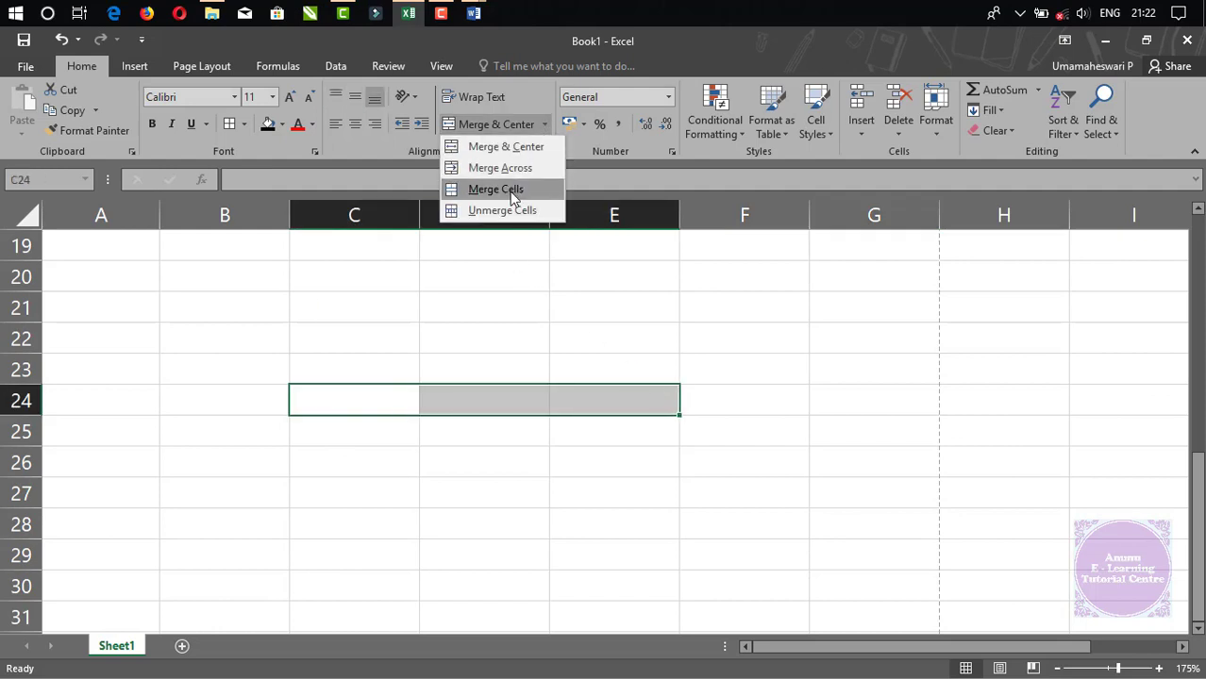
{"action": "left_click", "coordinate": [510, 190]}
Type 'dfgdfgdf' into the merged cell and make row 24 taller.
{"action": "type", "text": "dfgdfg"}
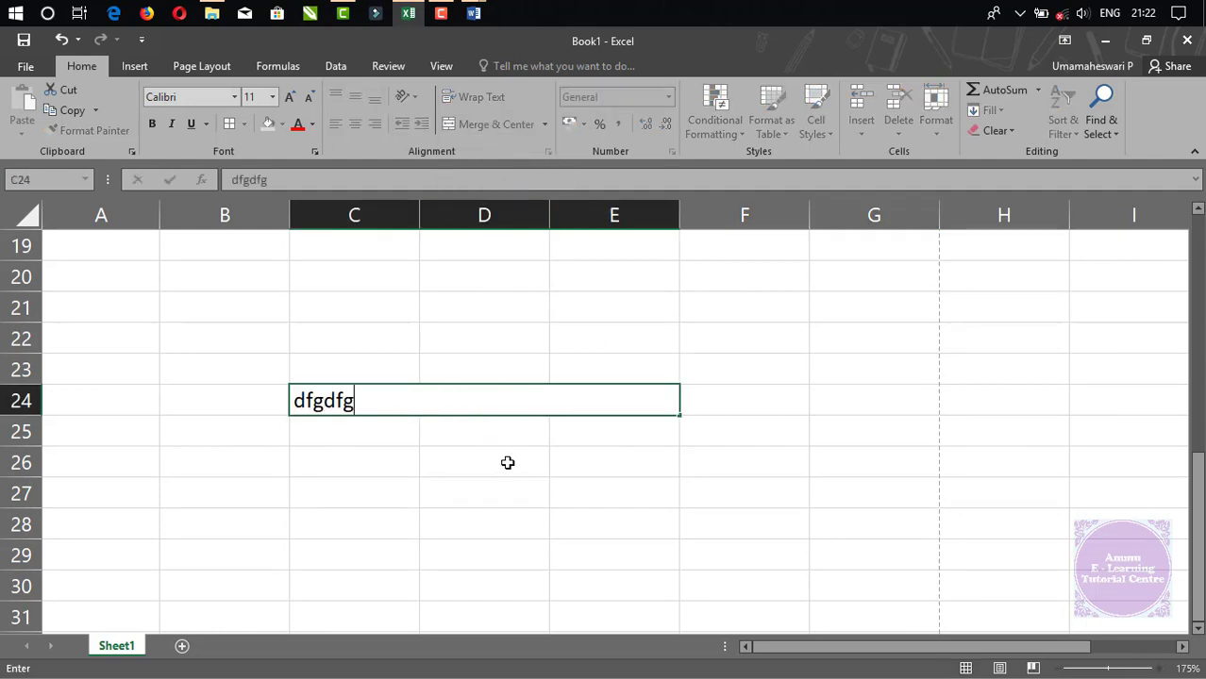
{"action": "type", "text": "df"}
{"action": "left_click", "coordinate": [507, 463]}
{"action": "left_click_drag", "start_coordinate": [33, 415], "coordinate": [280, 467]}
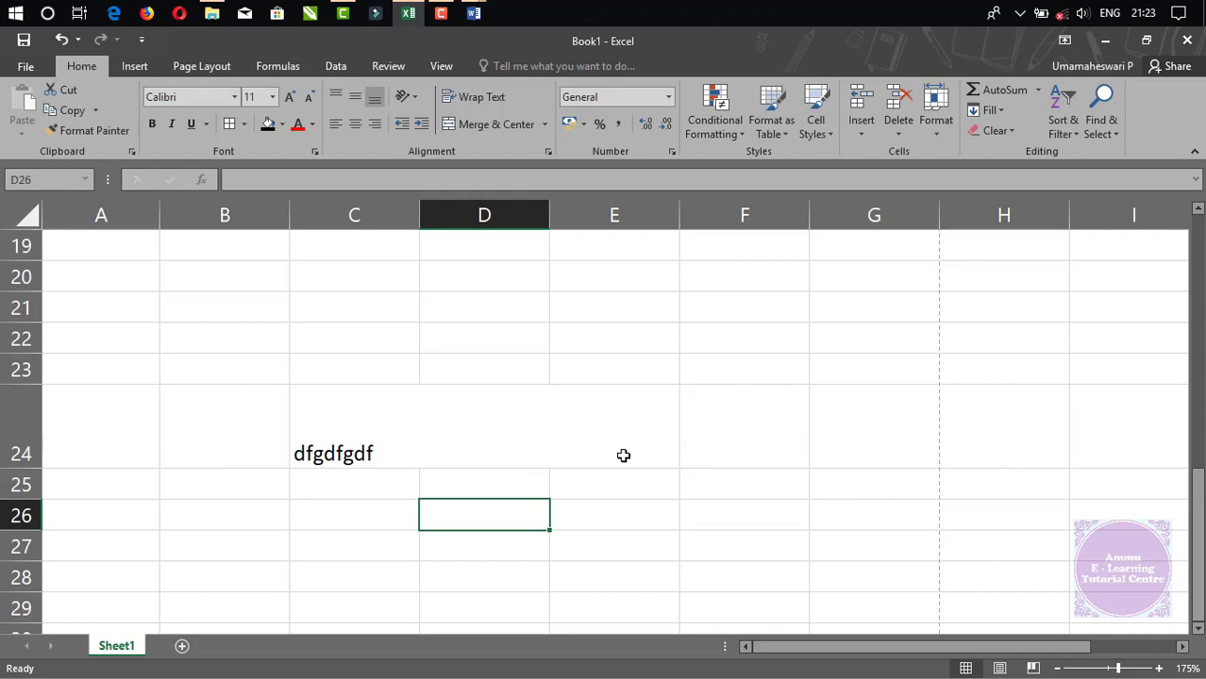
Apply Unmerge Cells to the merged dfgdfg cell in row 4, splitting E4:G4.
{"action": "scroll", "coordinate": [521, 448], "scroll_direction": "up", "scroll_amount": 5}
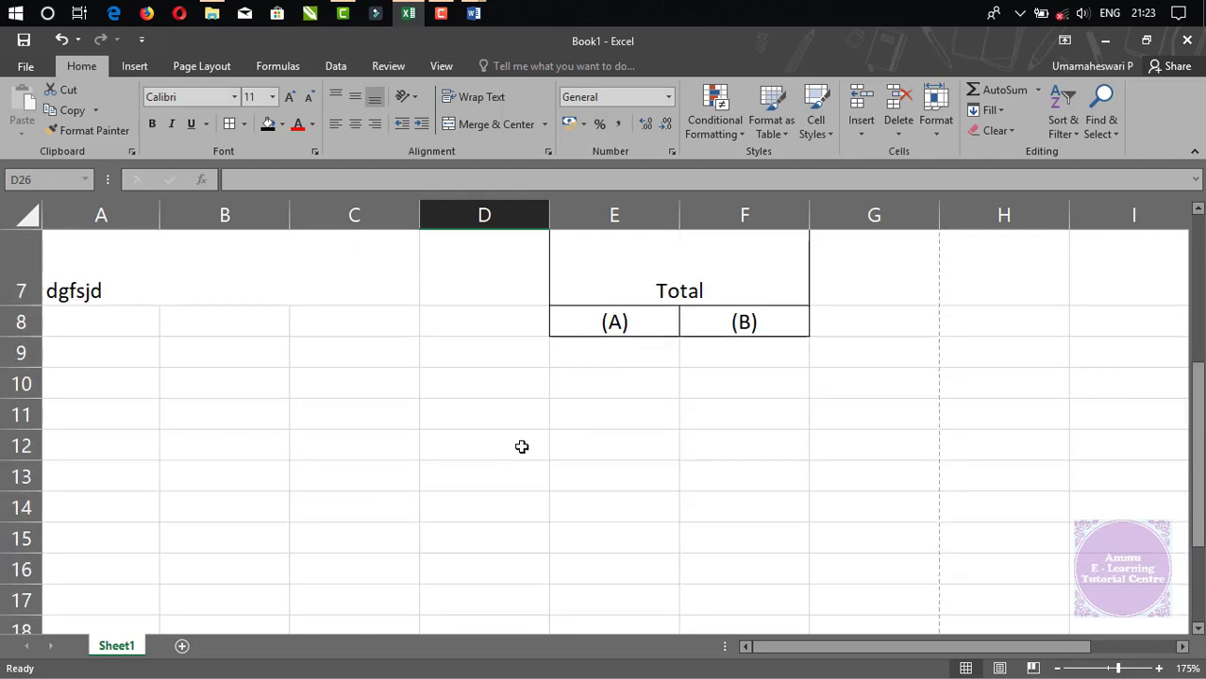
{"action": "scroll", "coordinate": [461, 434], "scroll_direction": "up", "scroll_amount": 1}
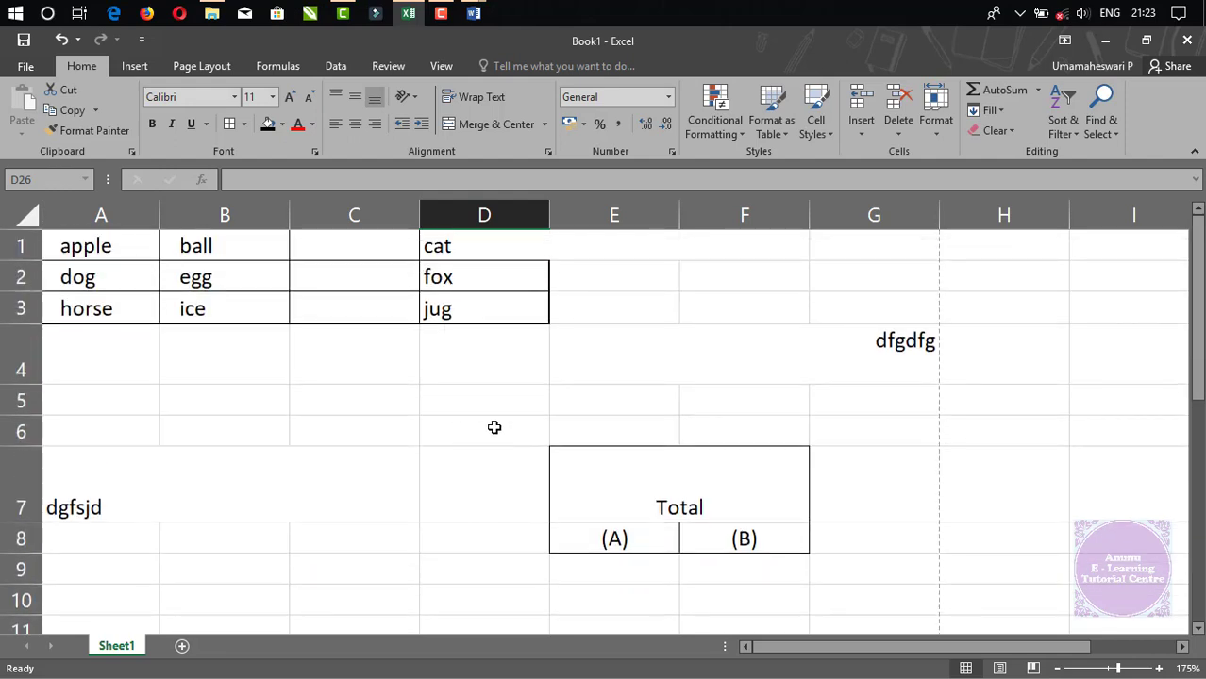
{"action": "left_click", "coordinate": [546, 126]}
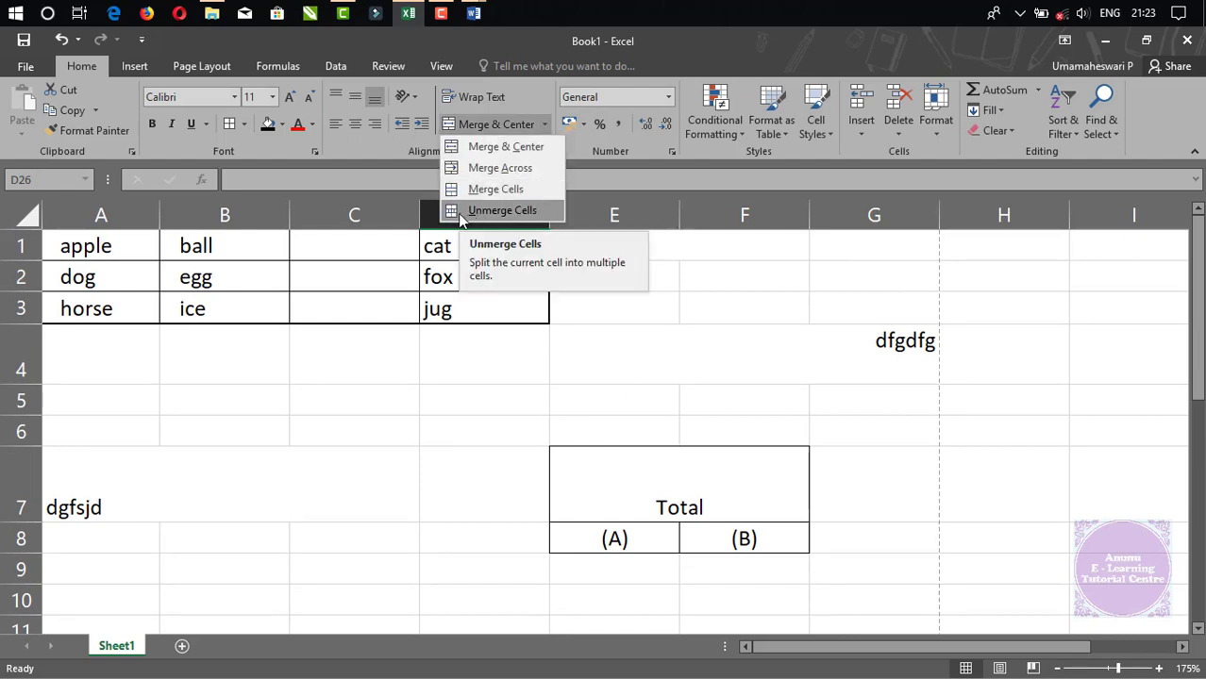
{"action": "left_click", "coordinate": [694, 485]}
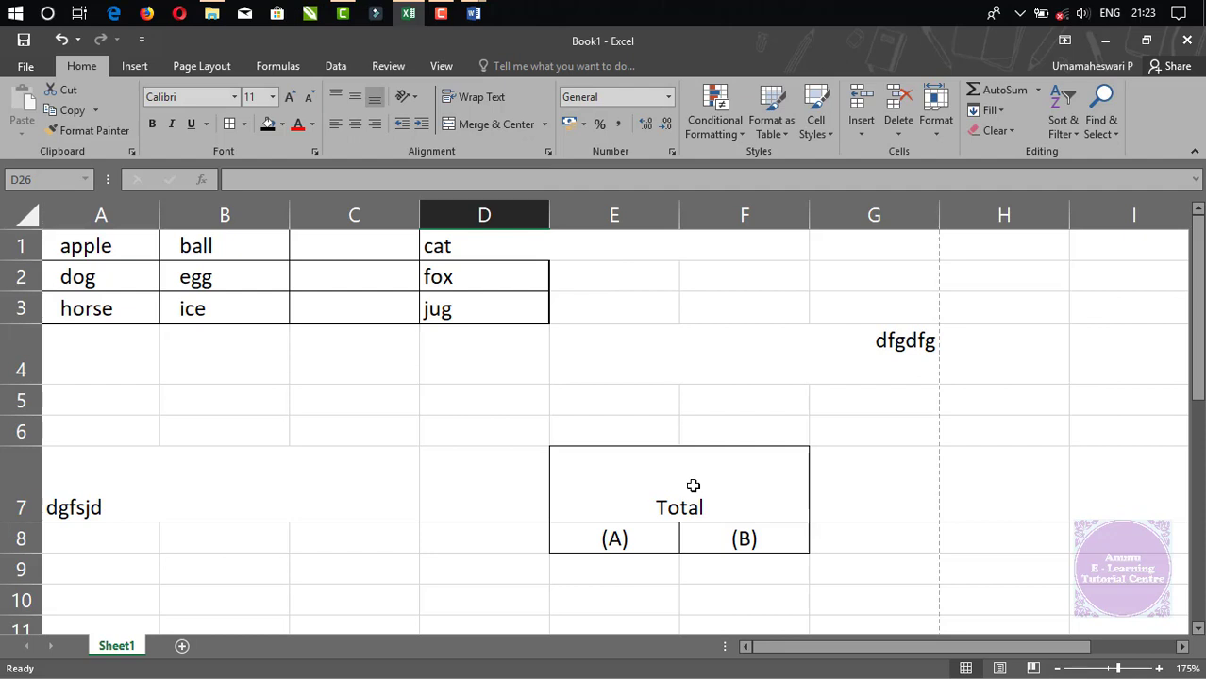
{"action": "left_click", "coordinate": [680, 484]}
{"action": "left_click", "coordinate": [741, 368]}
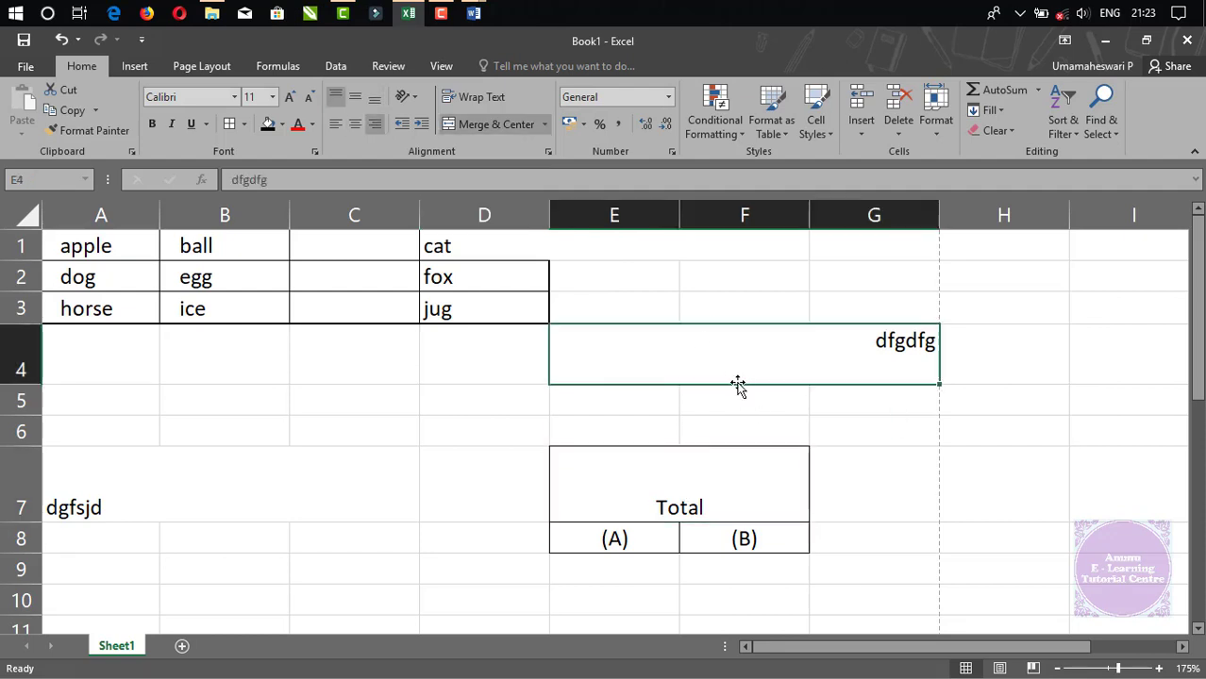
{"action": "left_click", "coordinate": [546, 124]}
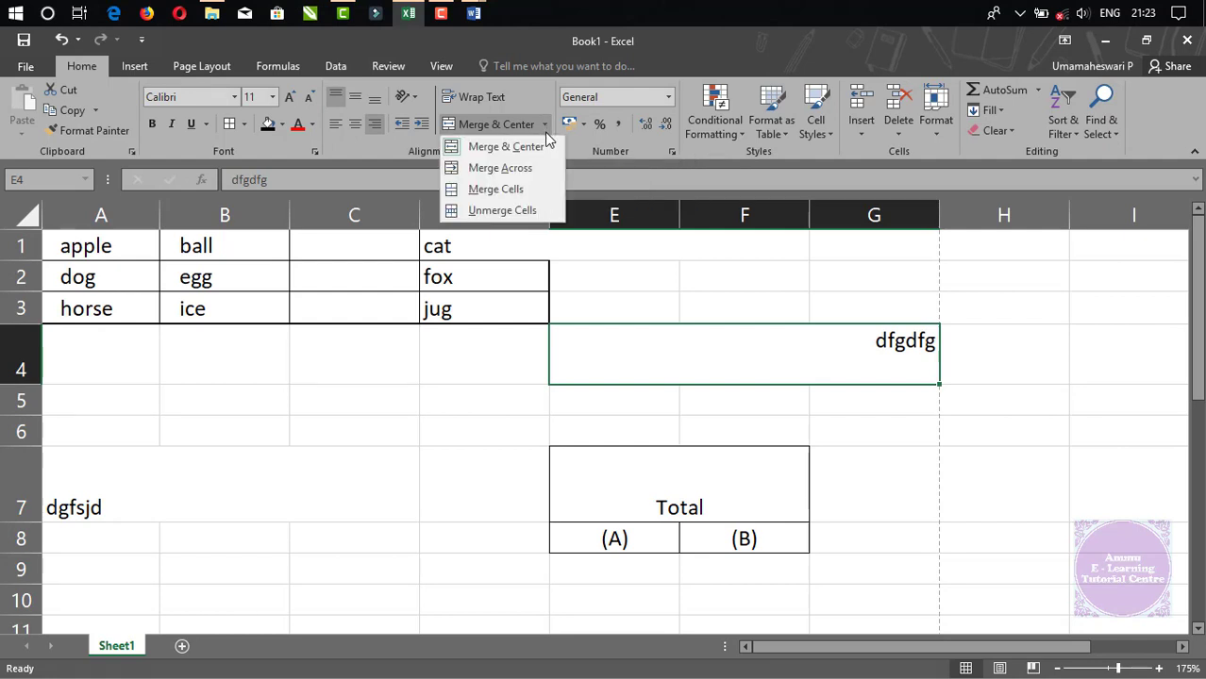
{"action": "left_click", "coordinate": [516, 209]}
{"action": "left_click", "coordinate": [897, 451]}
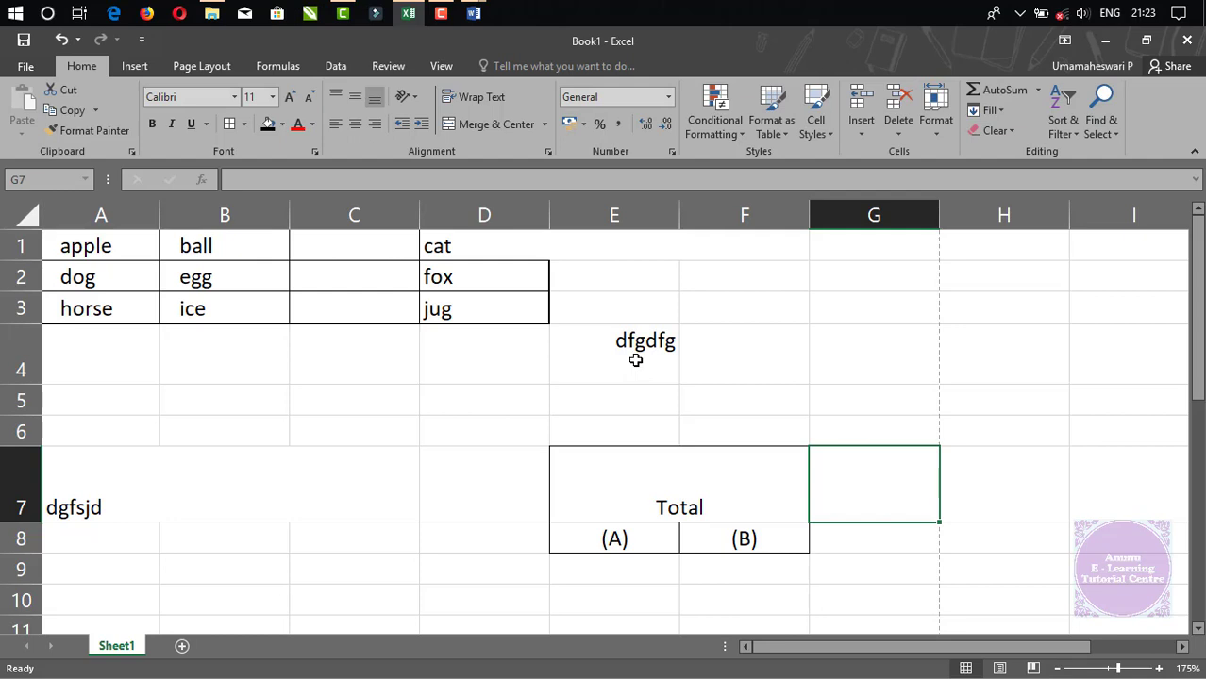
{"action": "left_click_drag", "start_coordinate": [636, 360], "coordinate": [829, 374]}
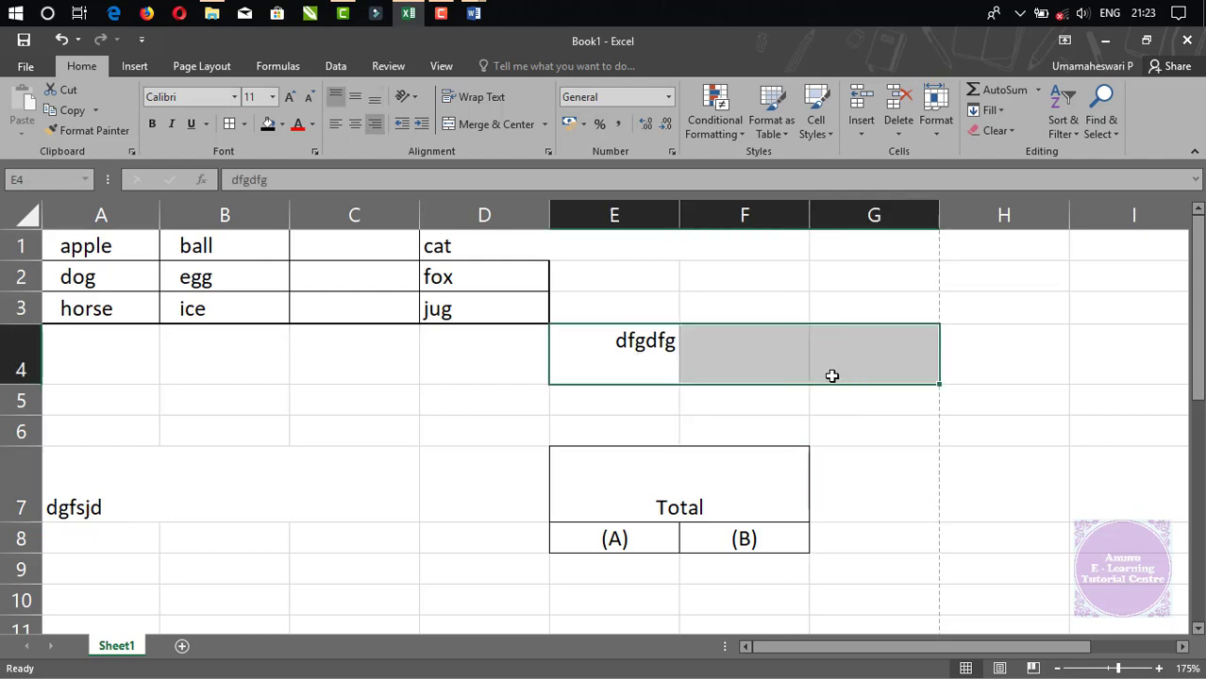